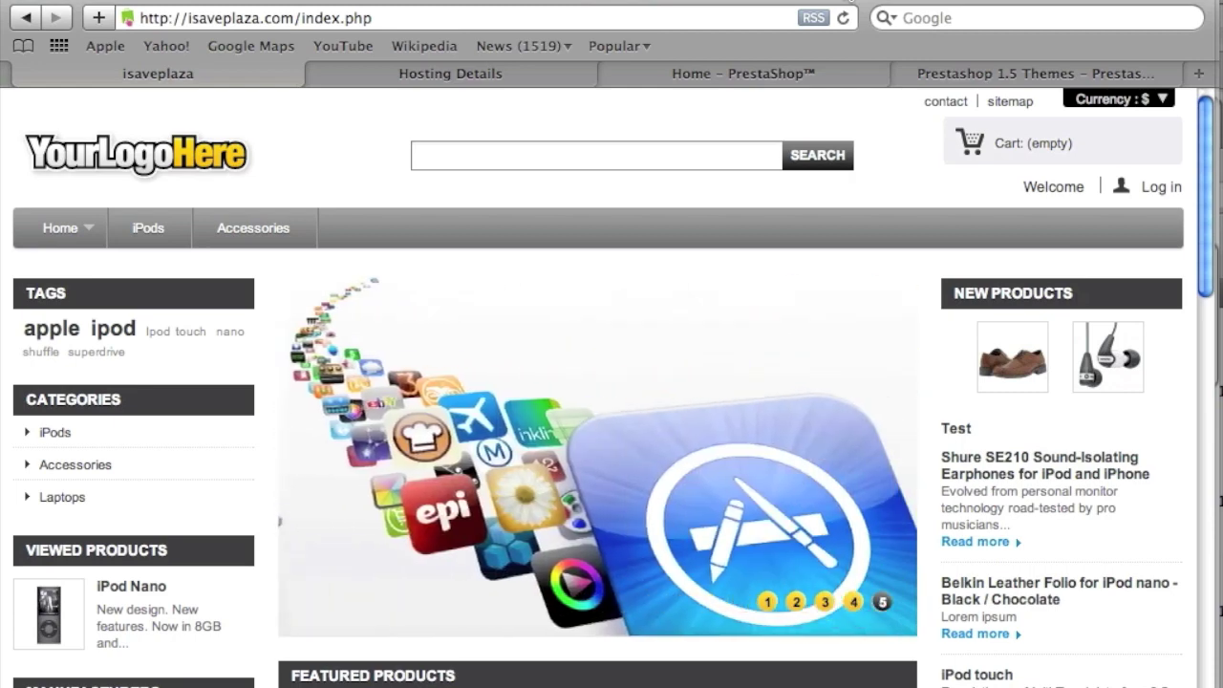
# Find the free Leo SportShoes PrestaShop theme in the LeoTheme gallery and open its page
pyautogui.click(1026, 65)
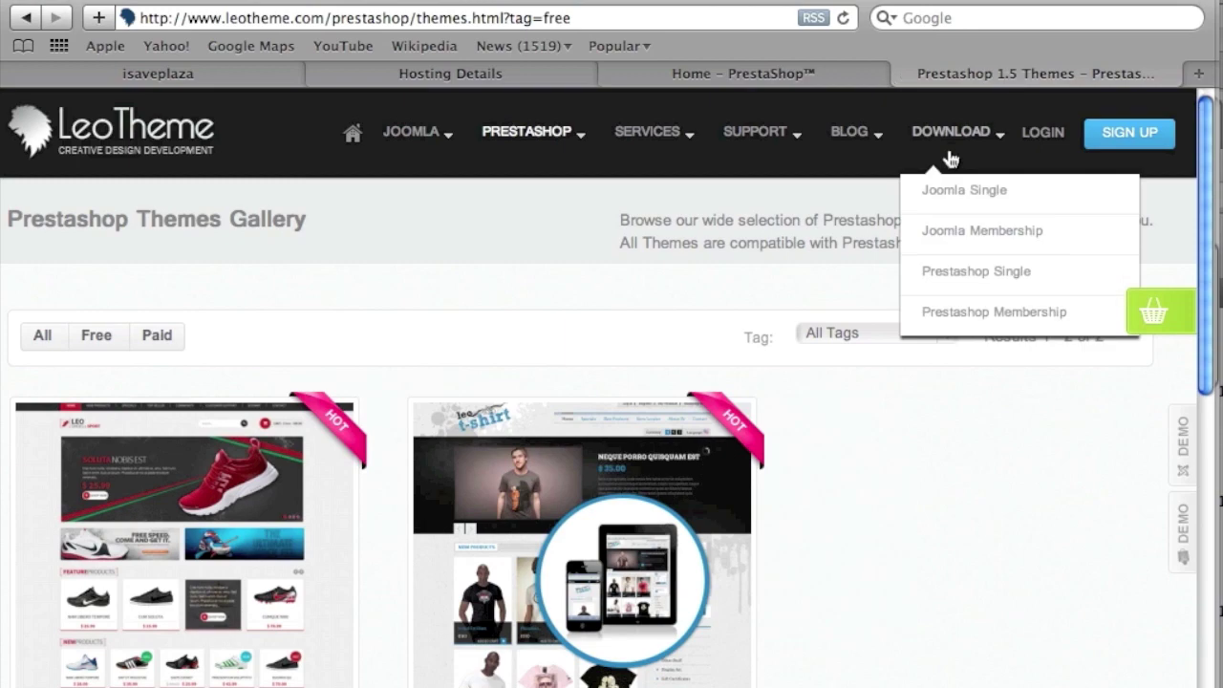
pyautogui.moveTo(561, 159)
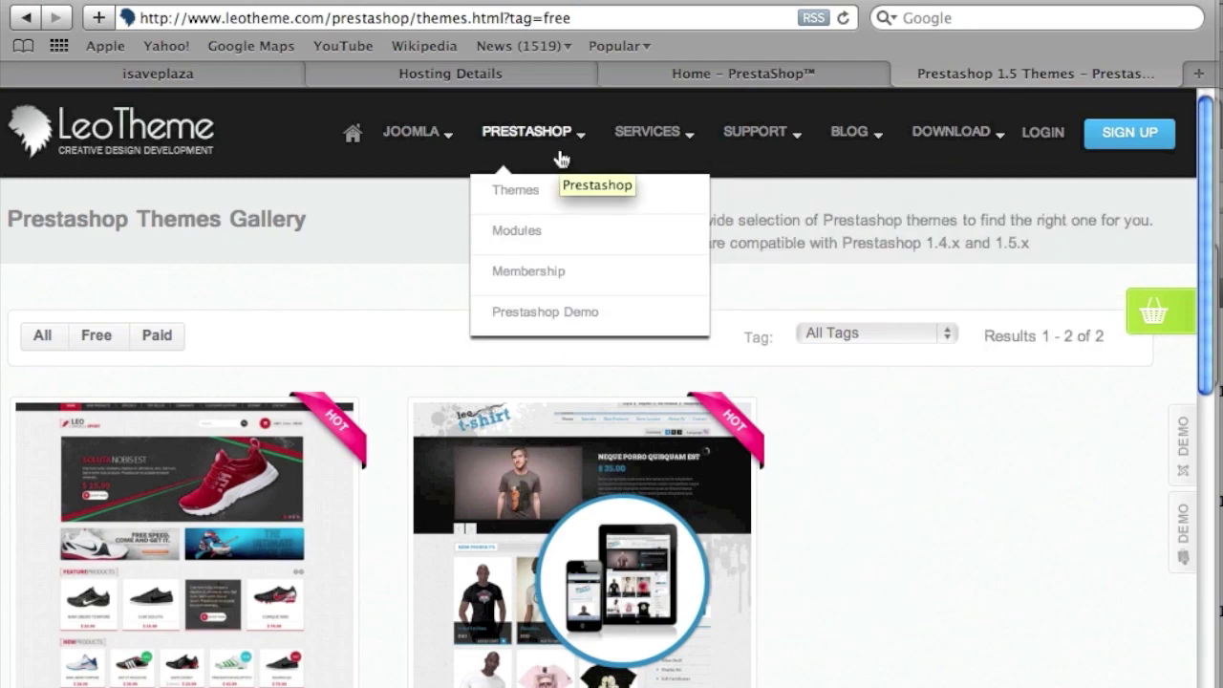
pyautogui.scroll(-3, 344, 248)
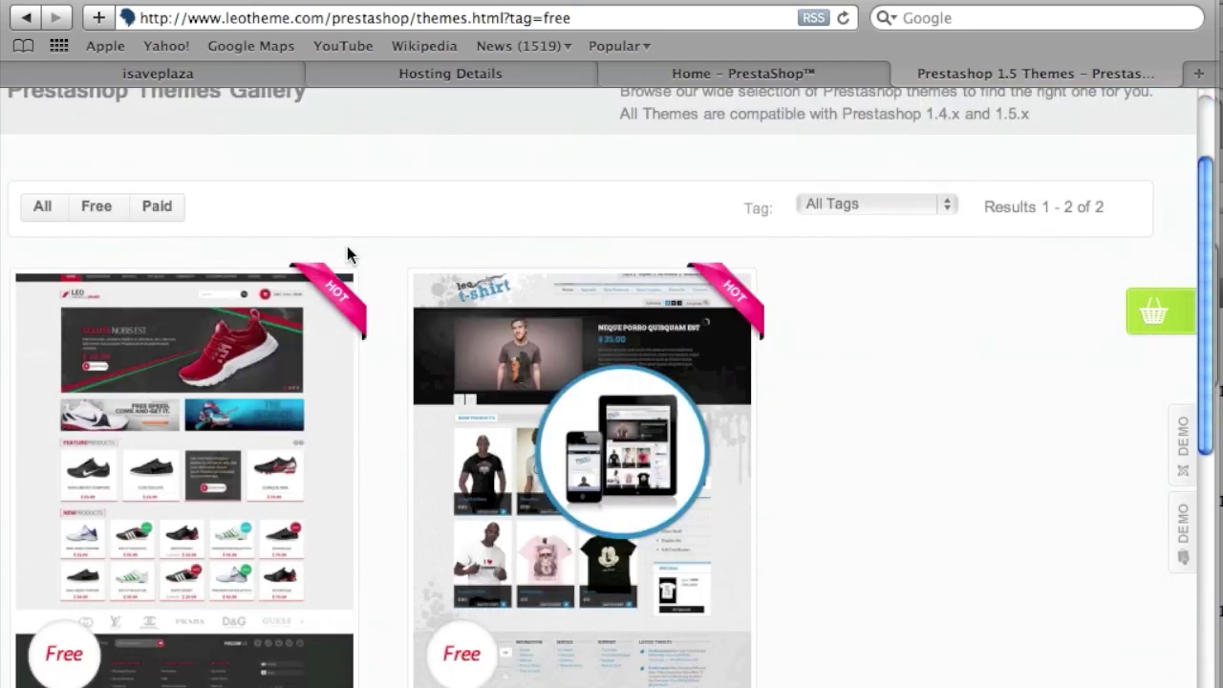
pyautogui.scroll(-8, 347, 245)
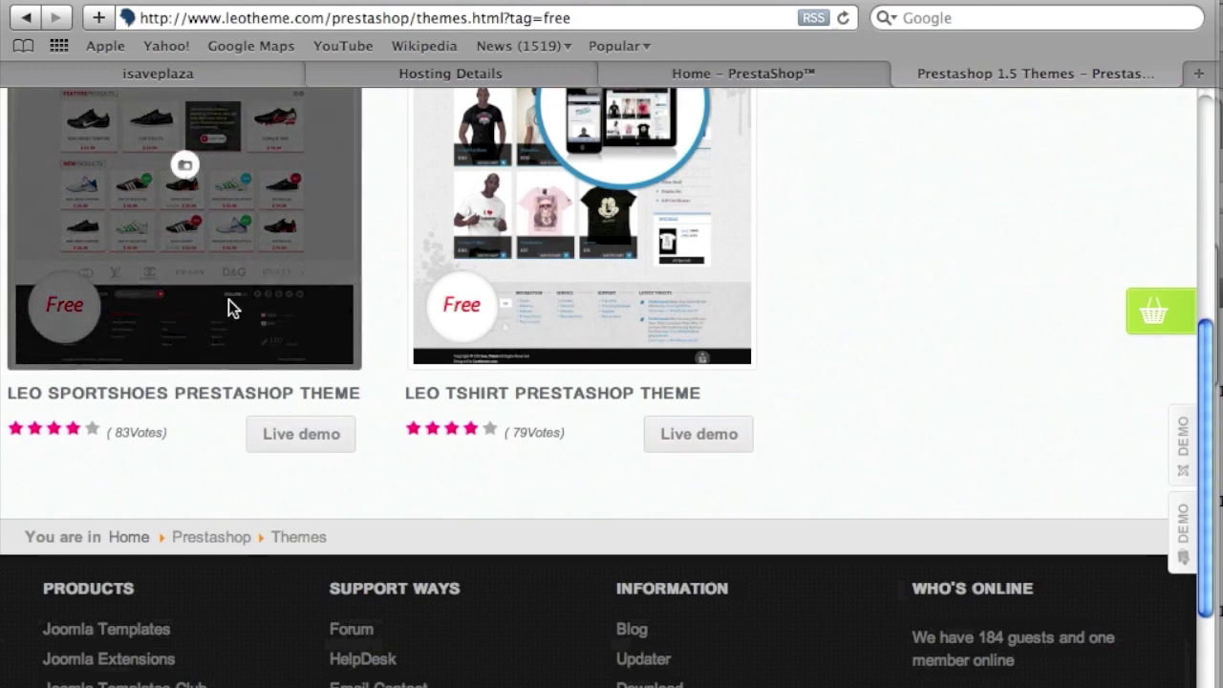
pyautogui.scroll(5, 229, 306)
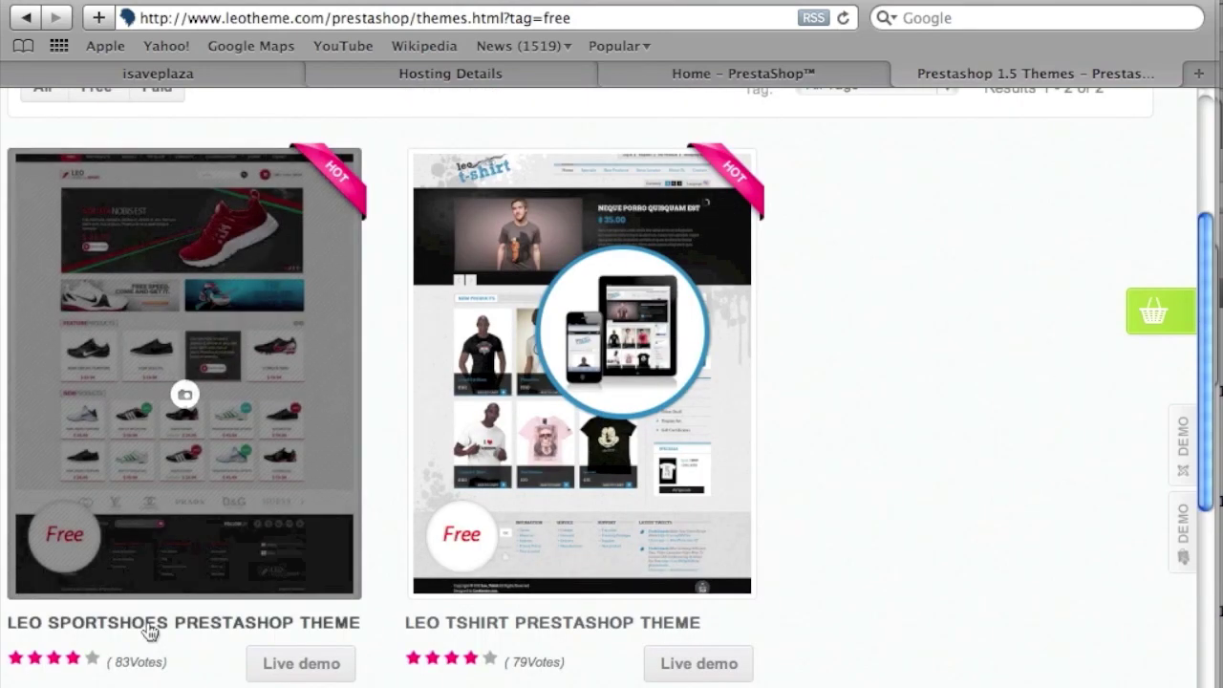
pyautogui.click(156, 624)
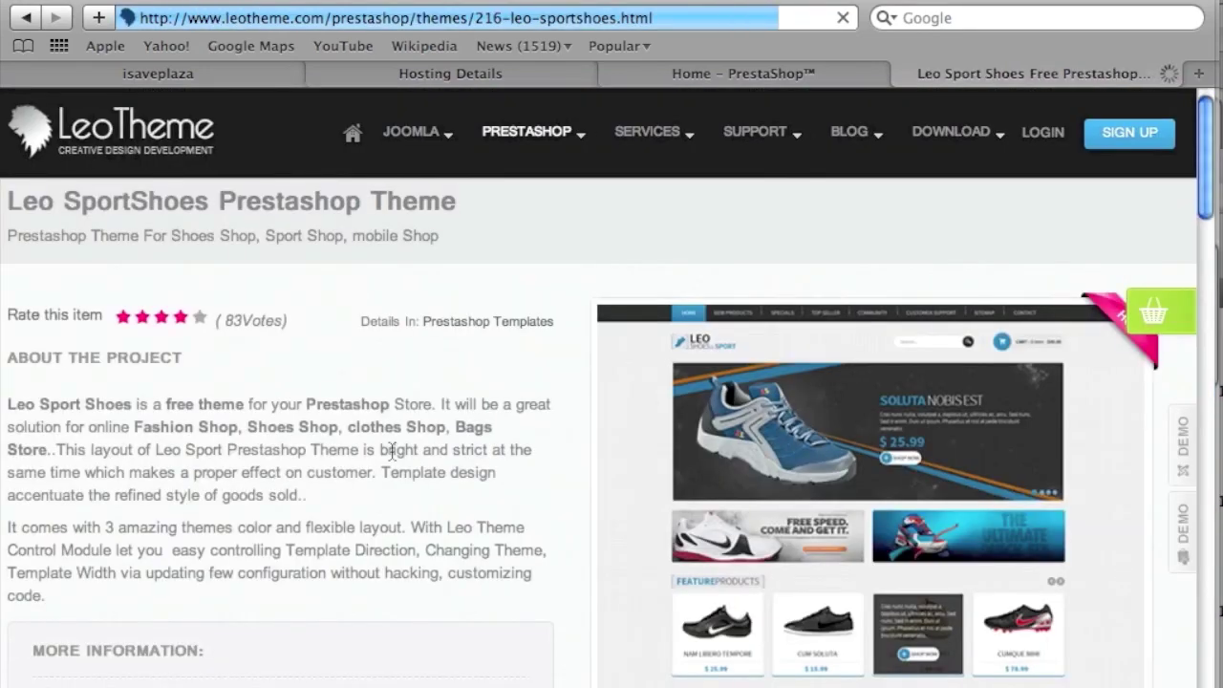
# Download the leo_sportshoes_v15x package from the theme's download listing
pyautogui.scroll(-6, 392, 451)
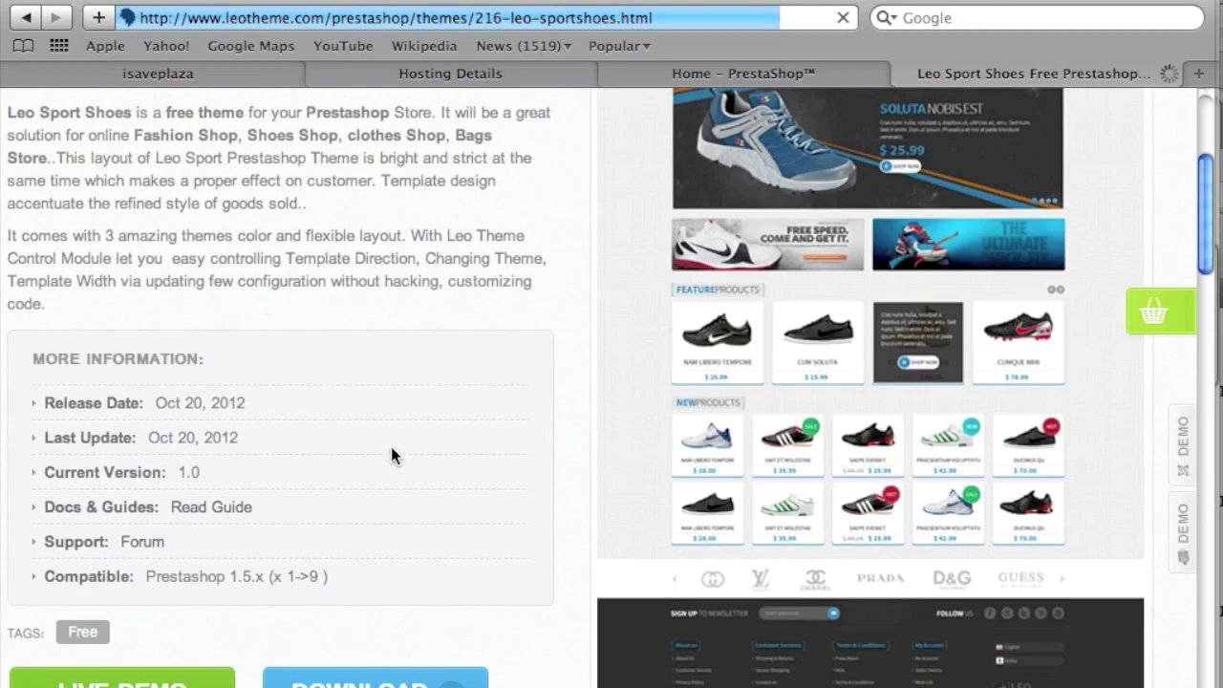
pyautogui.click(379, 684)
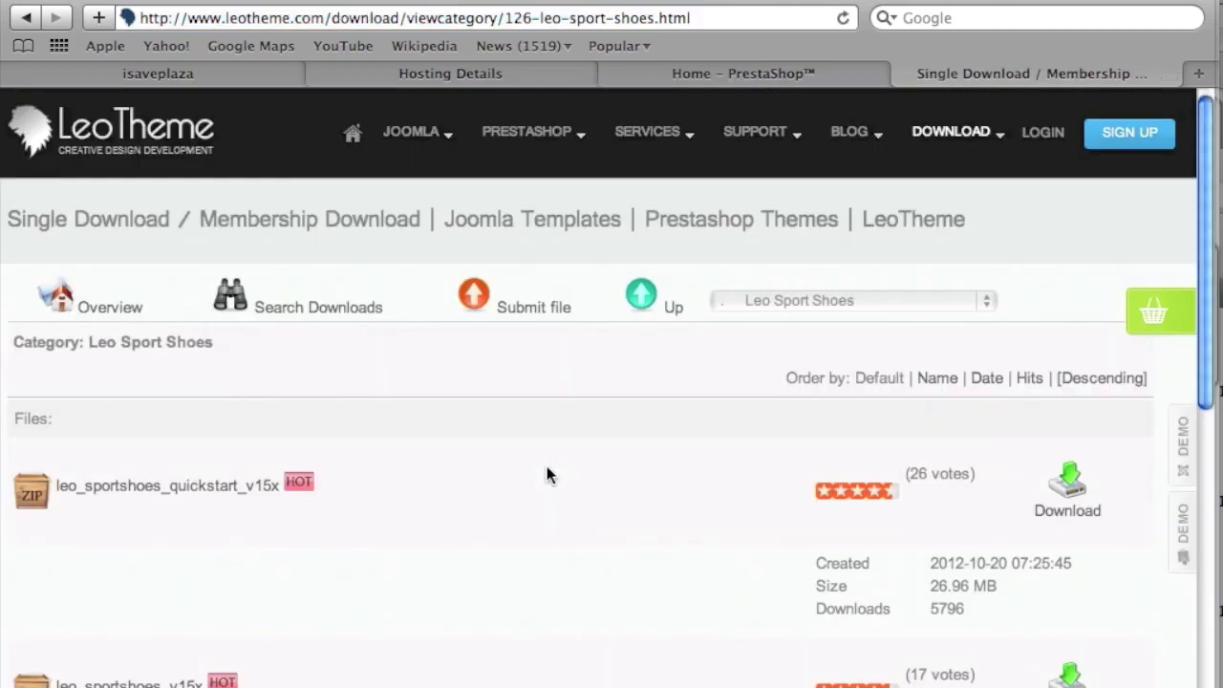
pyautogui.scroll(-2, 520, 468)
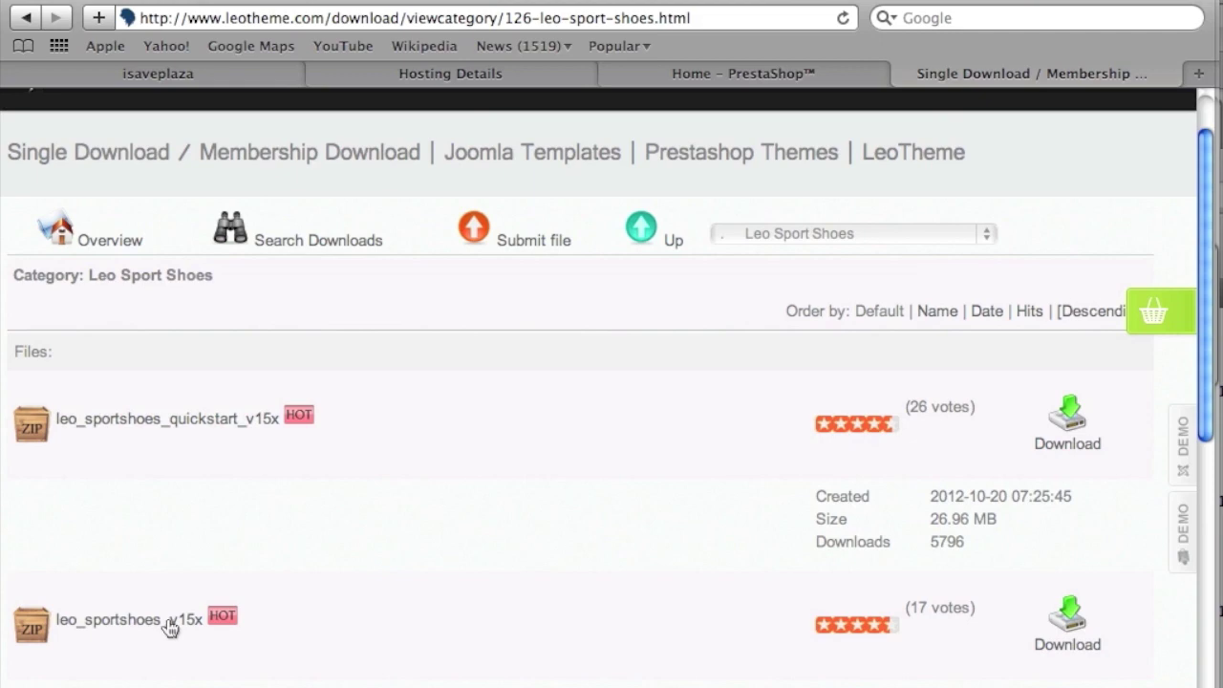
pyautogui.click(1070, 616)
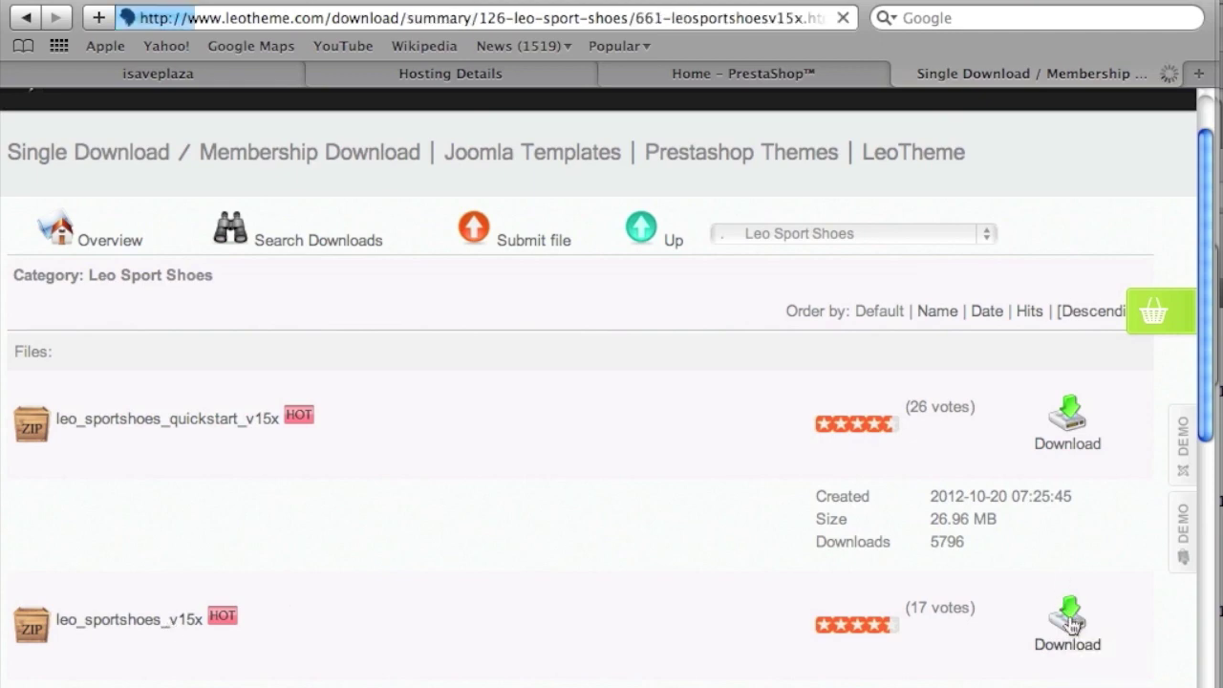
pyautogui.click(611, 592)
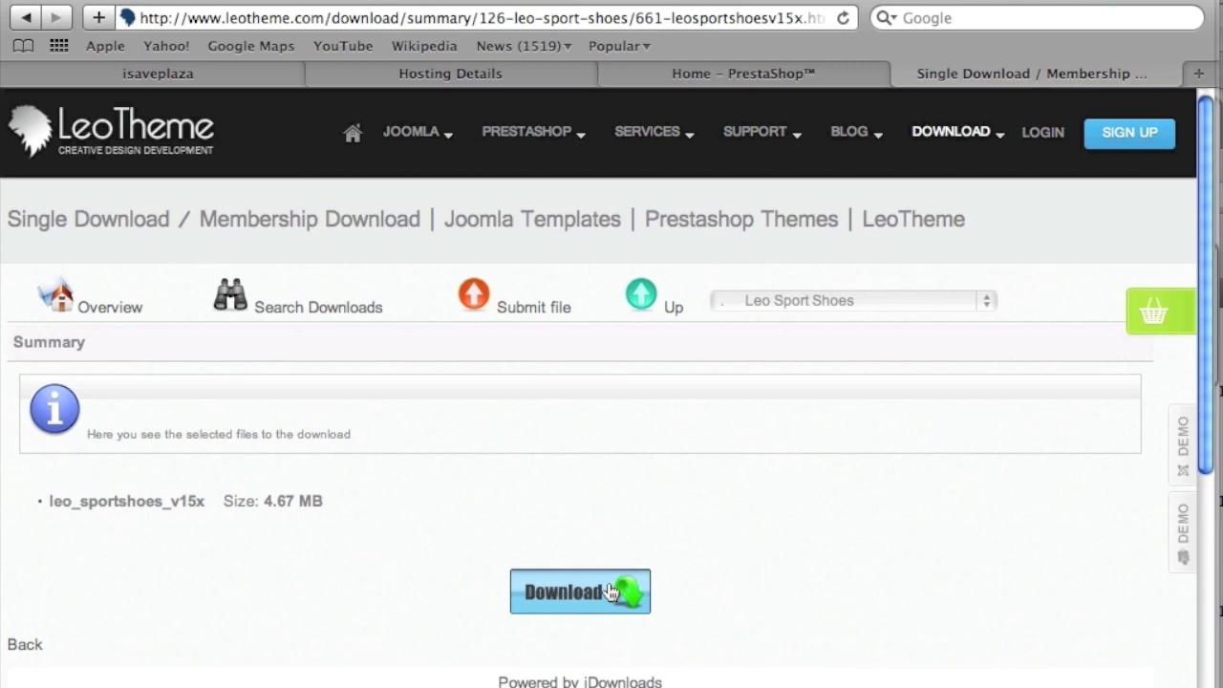
# Go to filezilla-project.org in a new browser tab and view the FileZilla Client downloads for each platform
pyautogui.click(527, 79)
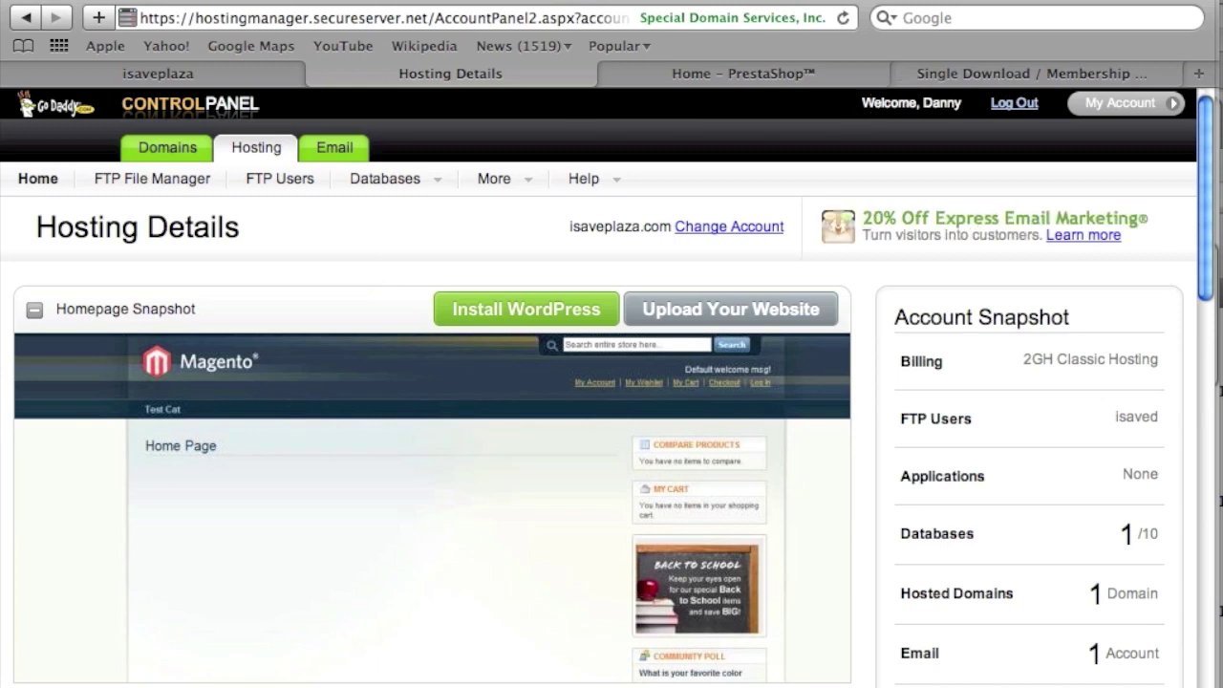
pyautogui.click(162, 2)
pyautogui.click(160, 13)
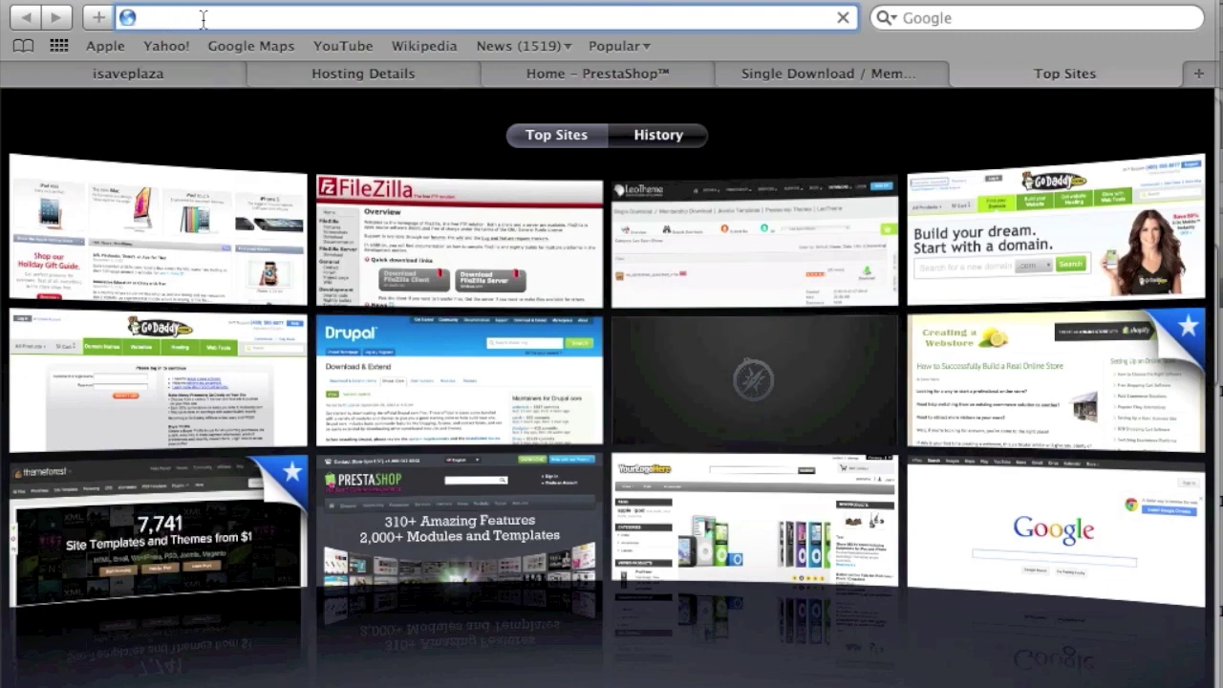
pyautogui.write('filezilla-project.org/')
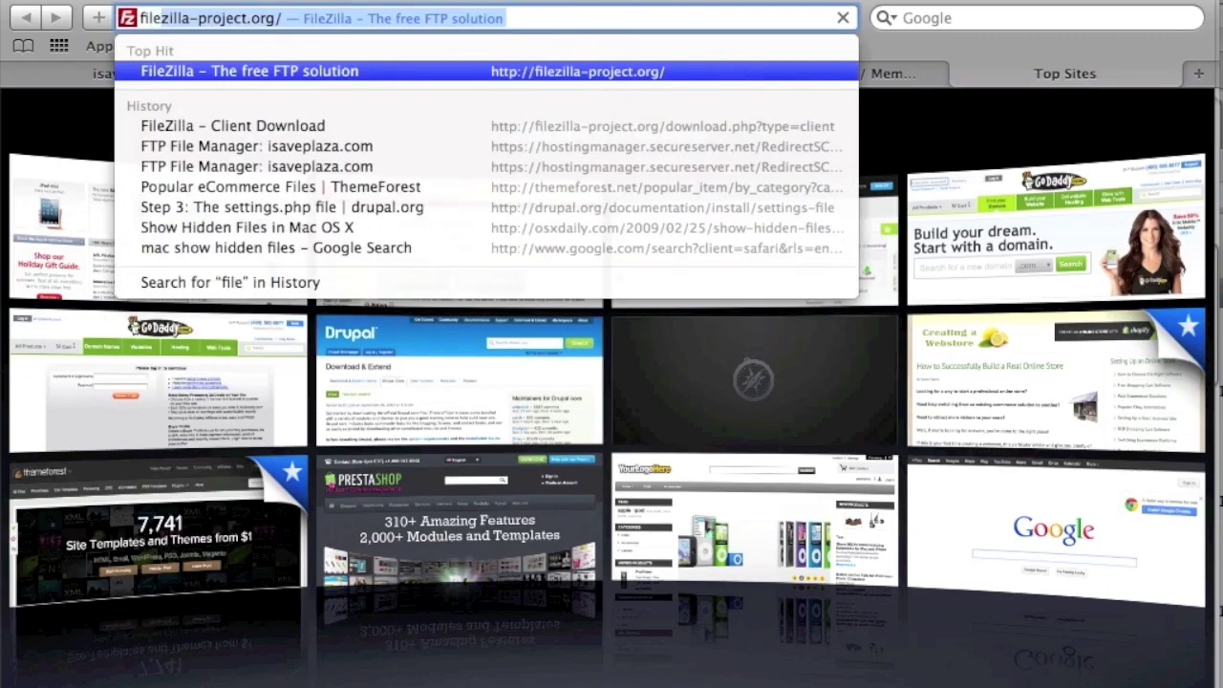
pyautogui.press('Return')
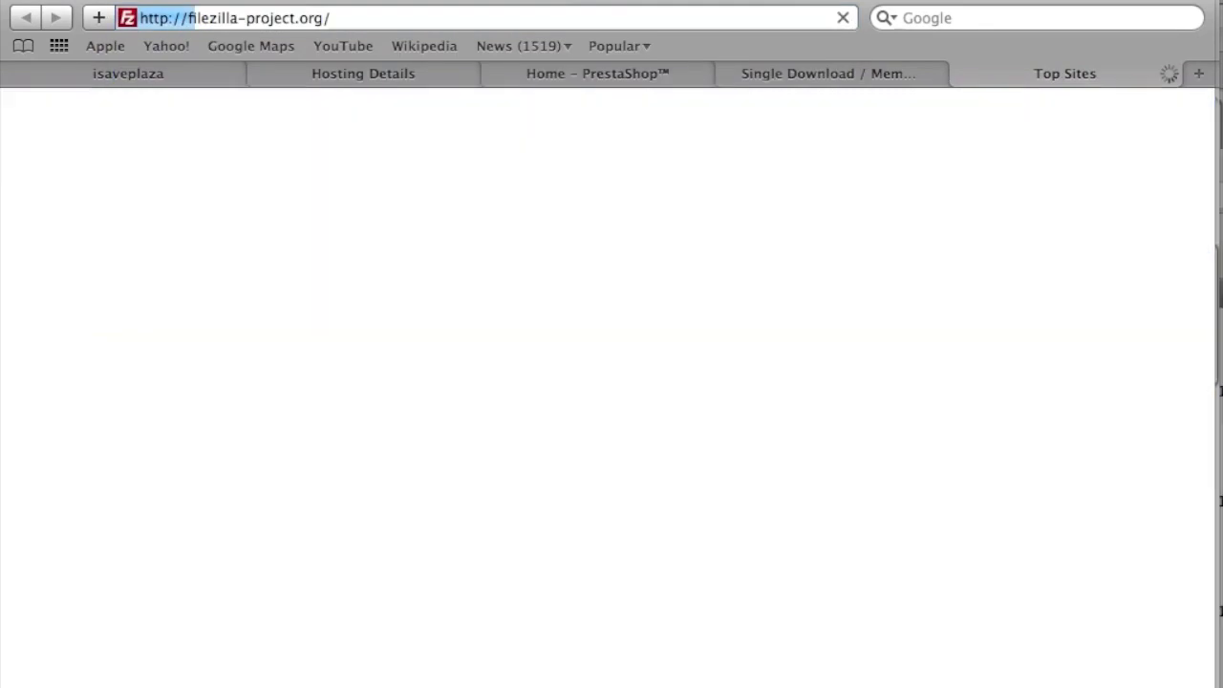
pyautogui.click(402, 511)
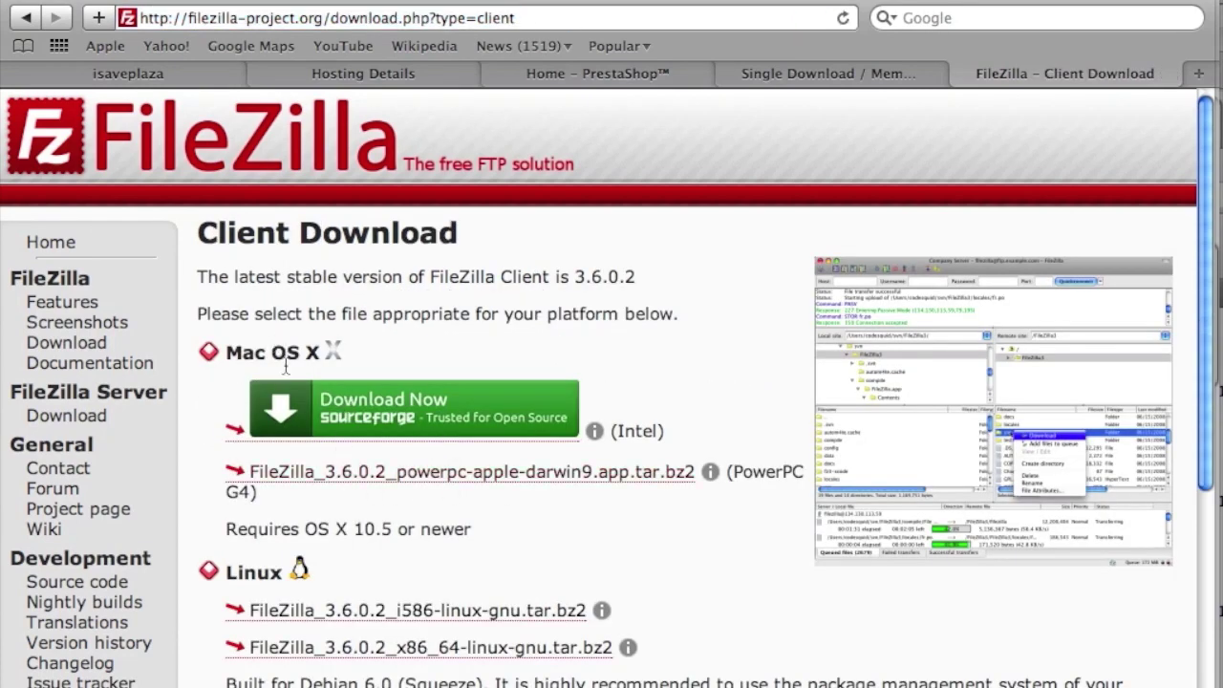
pyautogui.scroll(-4, 361, 497)
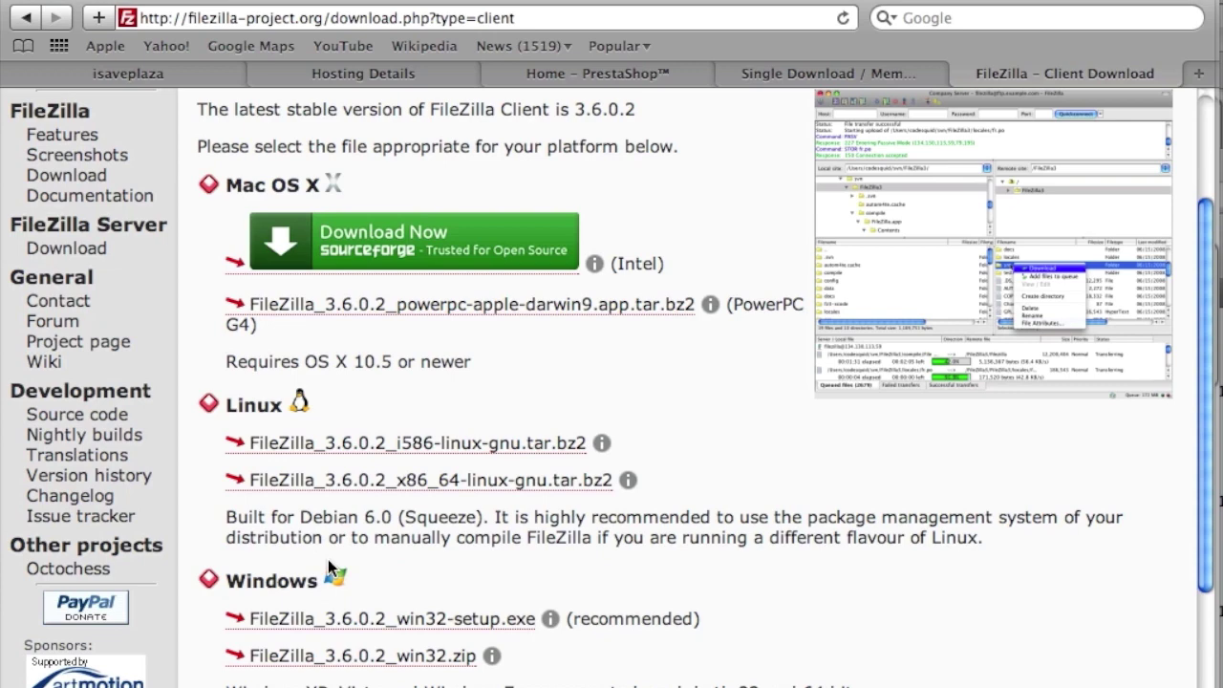
pyautogui.scroll(4, 361, 562)
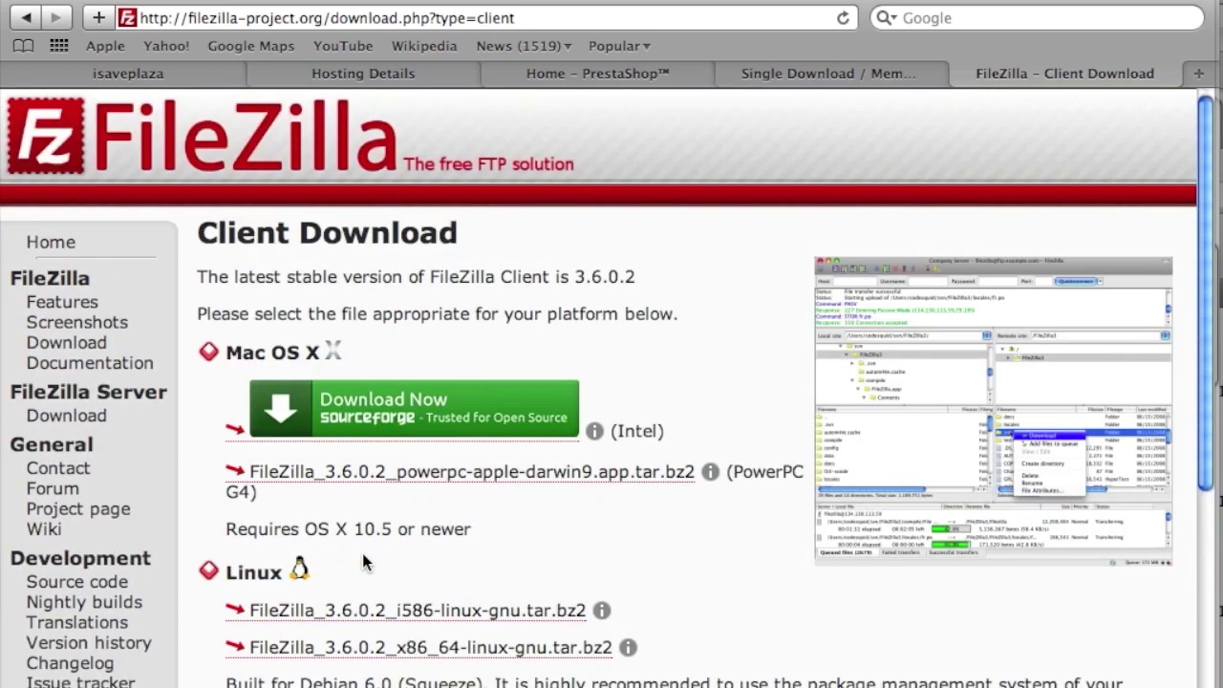
# Review the shop's website directories in the hosting account's FTP File Manager and glance at FileZilla
pyautogui.click(414, 84)
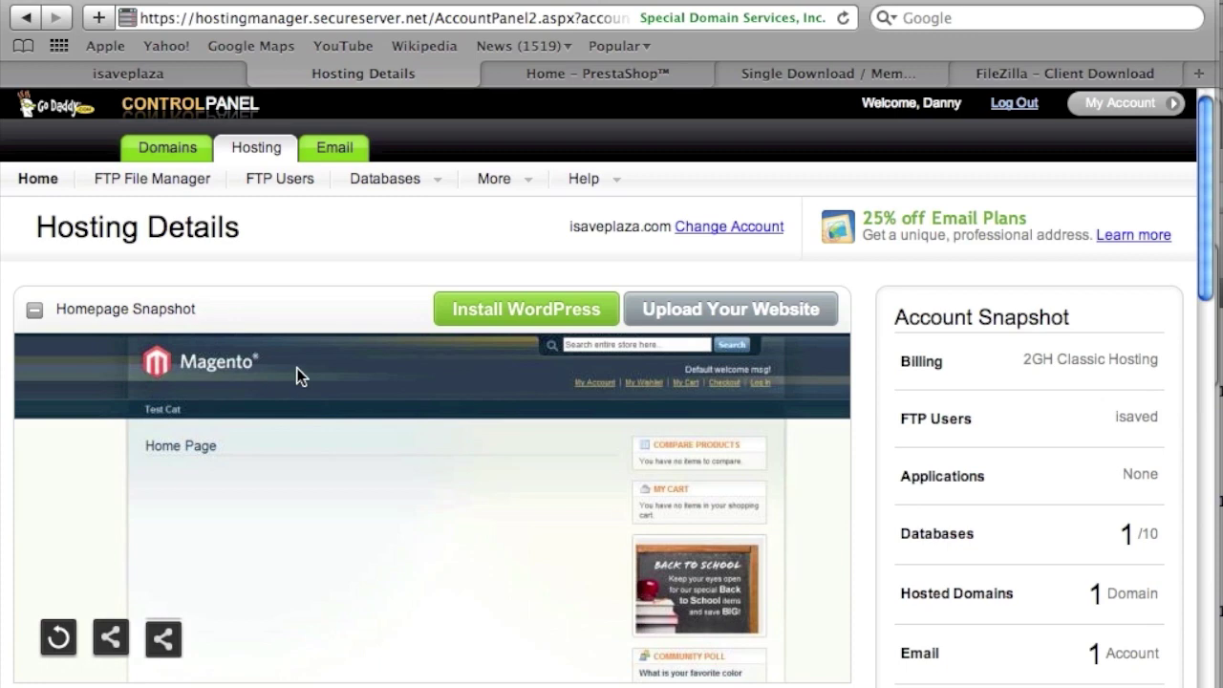
pyautogui.click(146, 77)
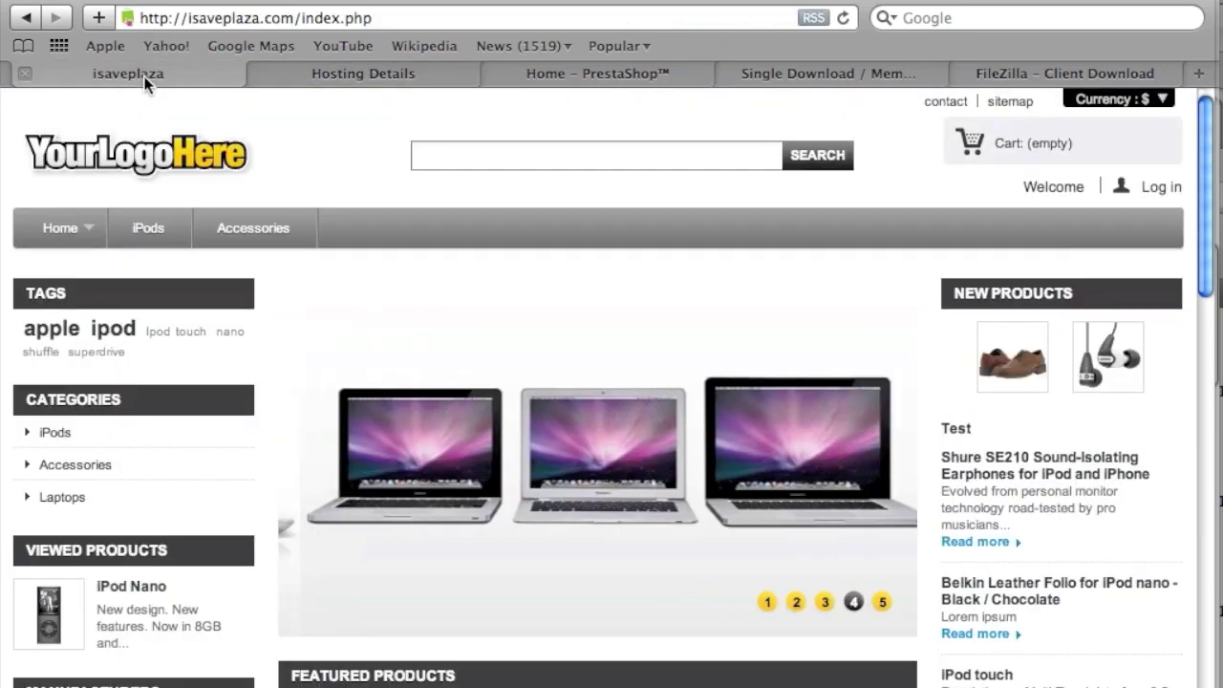
pyautogui.click(334, 77)
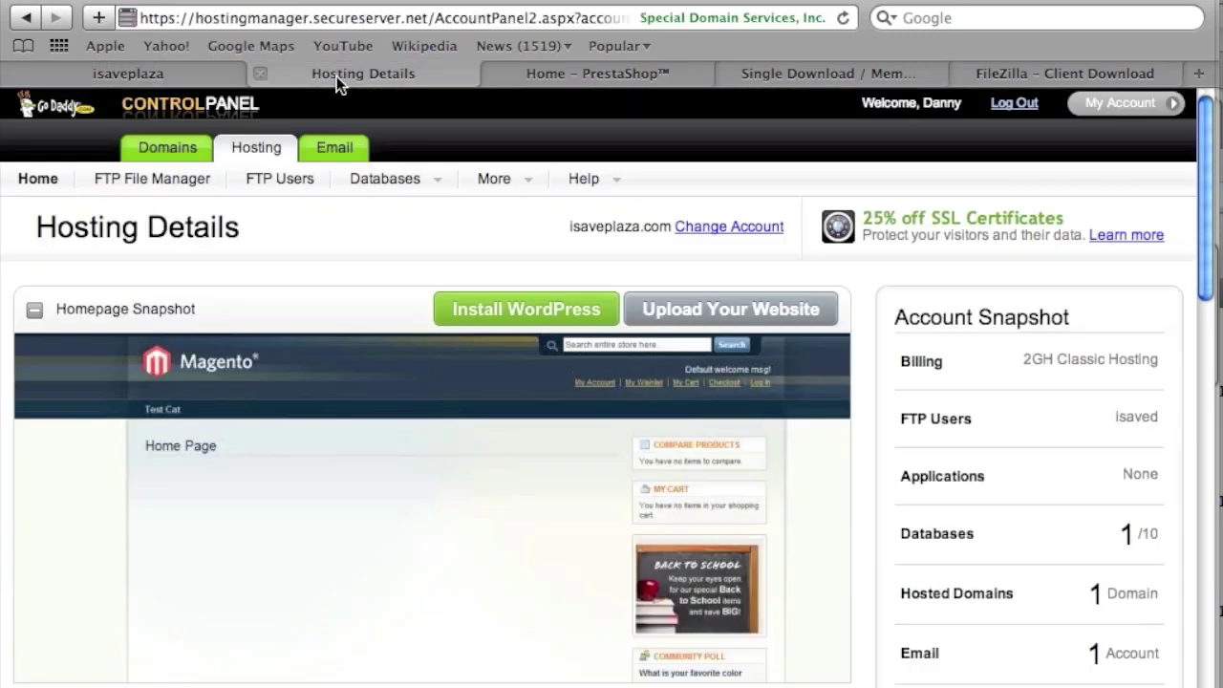
pyautogui.click(143, 186)
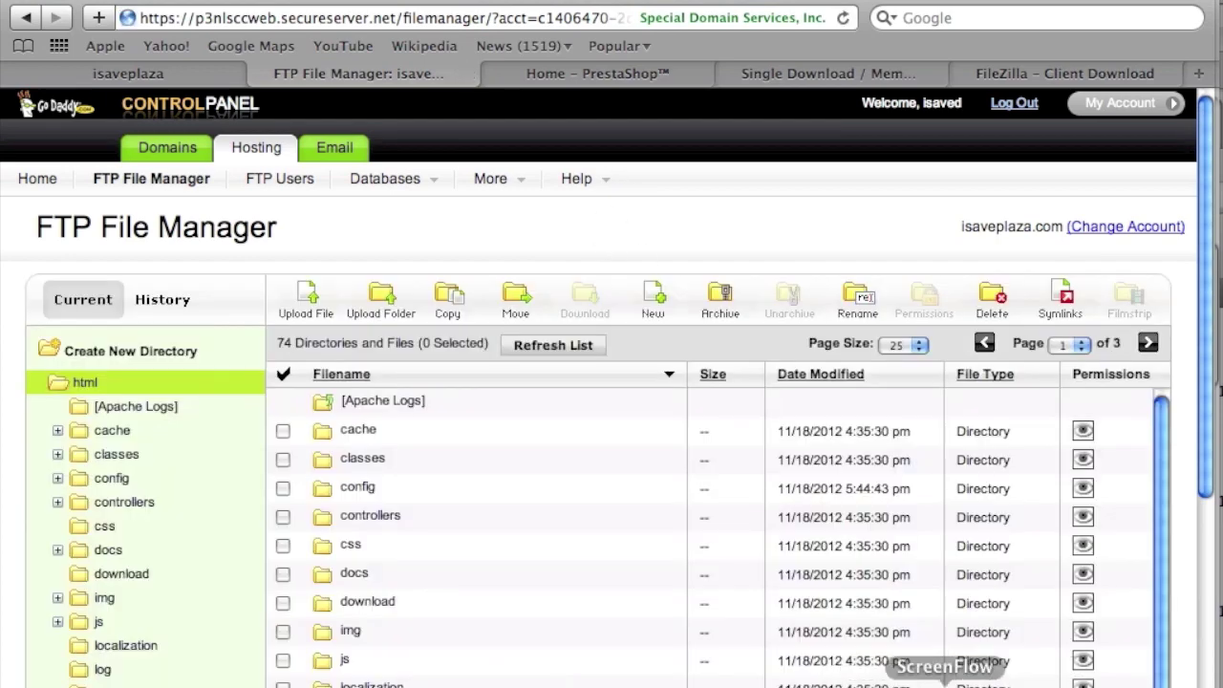
pyautogui.click(855, 683)
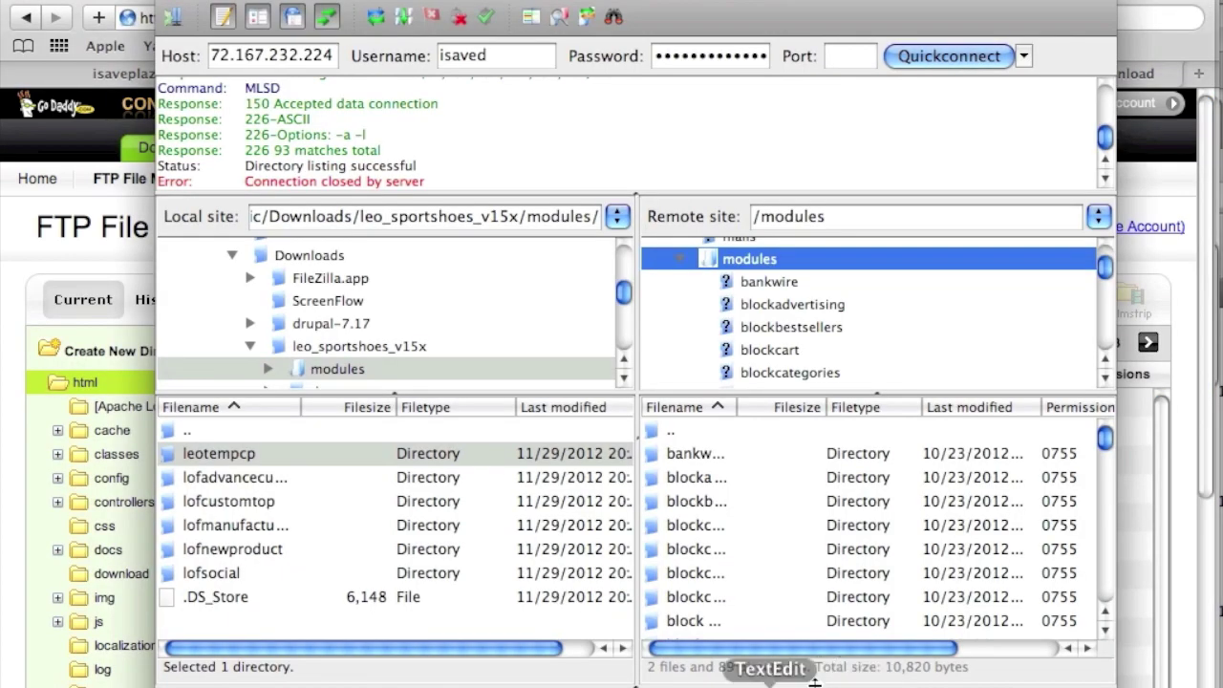
pyautogui.click(116, 168)
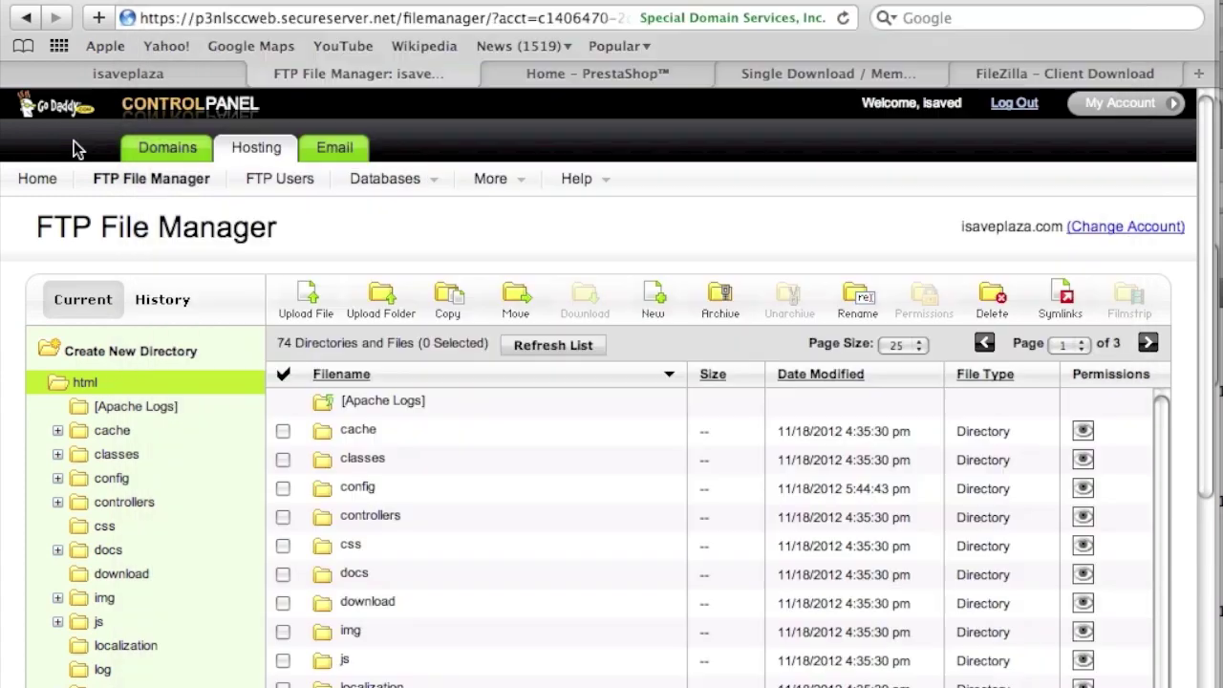
# Return to the hosting details and copy the IP address from Server Details
pyautogui.click(19, 21)
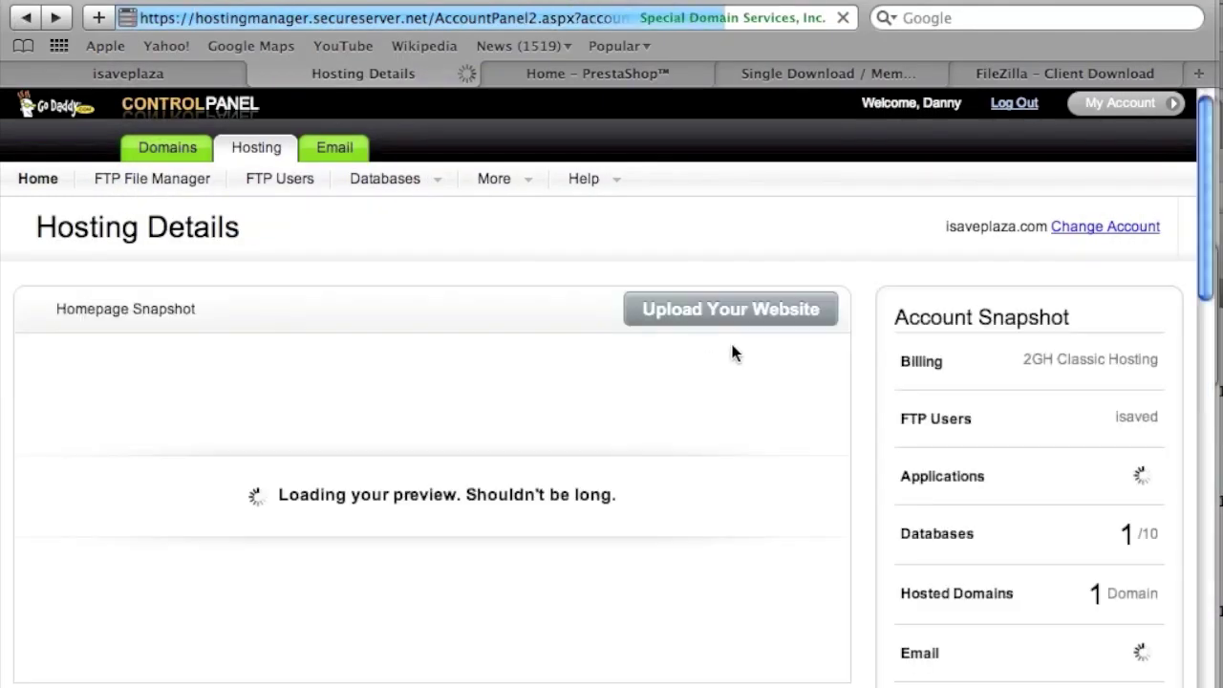
pyautogui.scroll(-10, 955, 492)
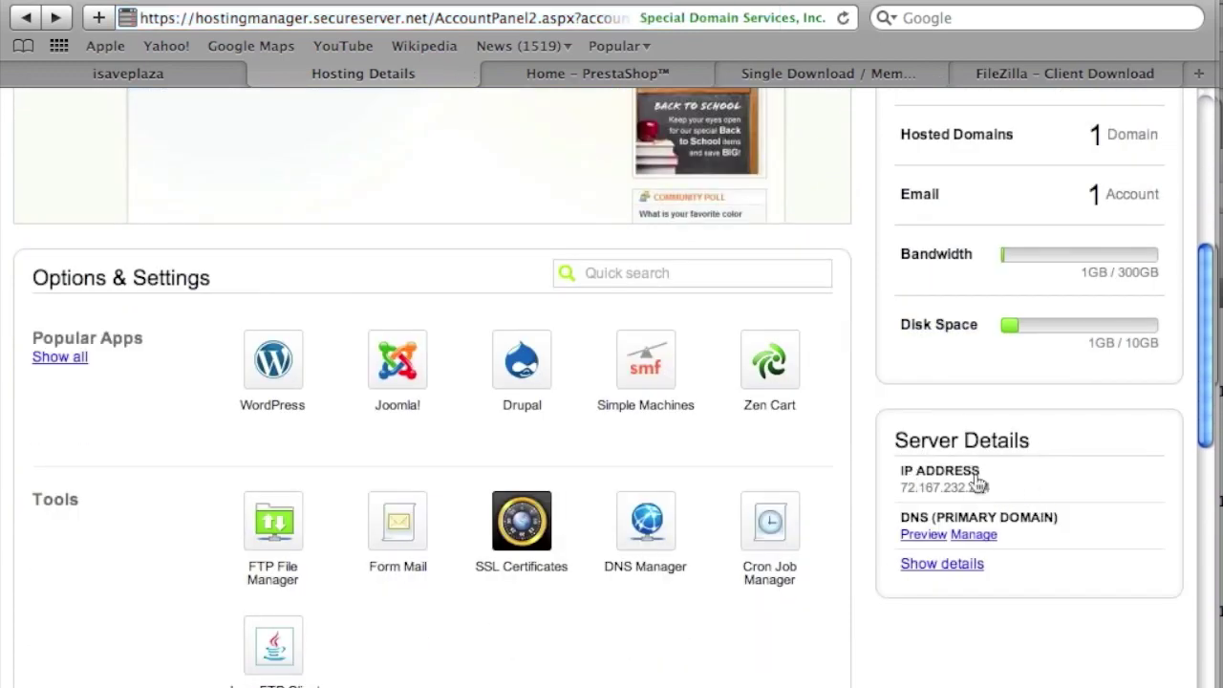
pyautogui.moveTo(992, 488); pyautogui.dragTo(904, 493)
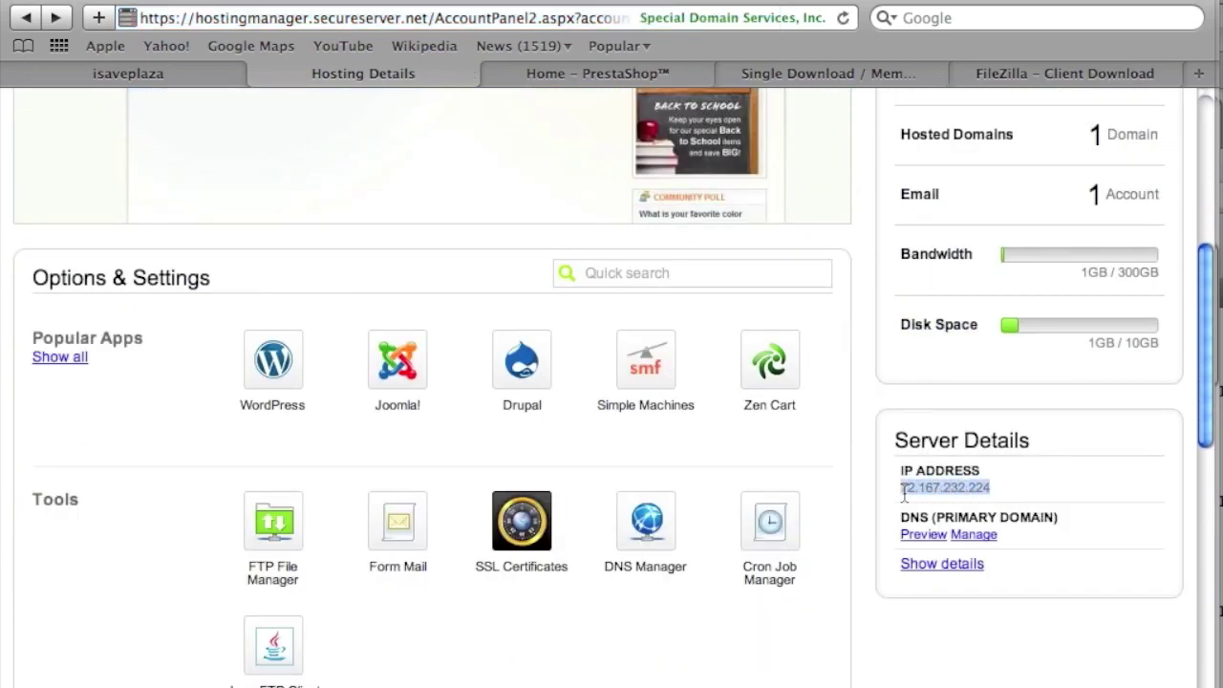
pyautogui.rightClick(903, 492)
pyautogui.click(941, 592)
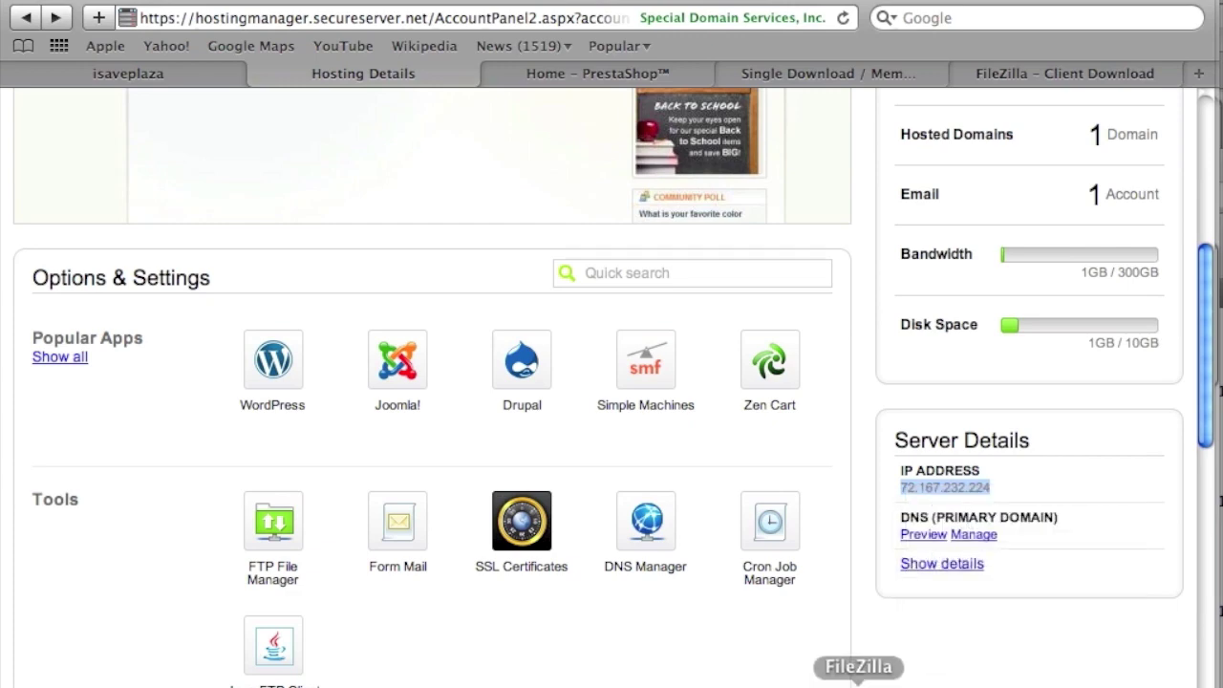
# Switch to FileZilla, paste 72.167.232.224 as the host, and connect to the server in a new connection tab
pyautogui.click(858, 680)
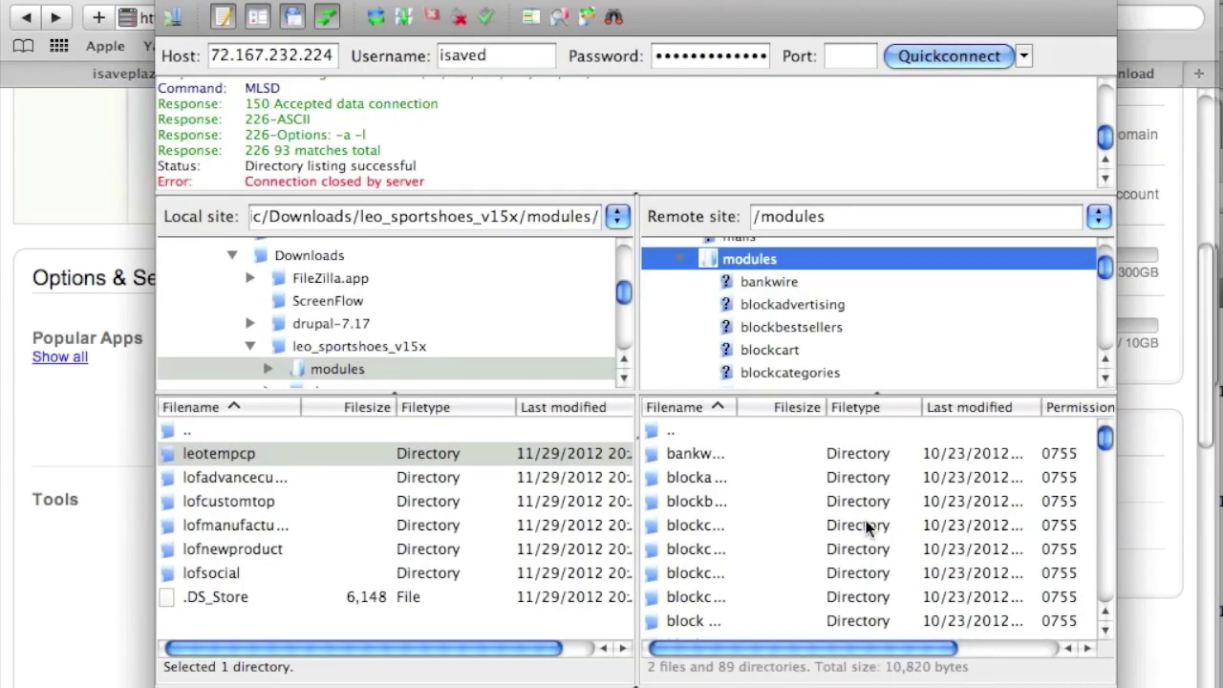
pyautogui.tripleClick(214, 55)
pyautogui.press('super+v')
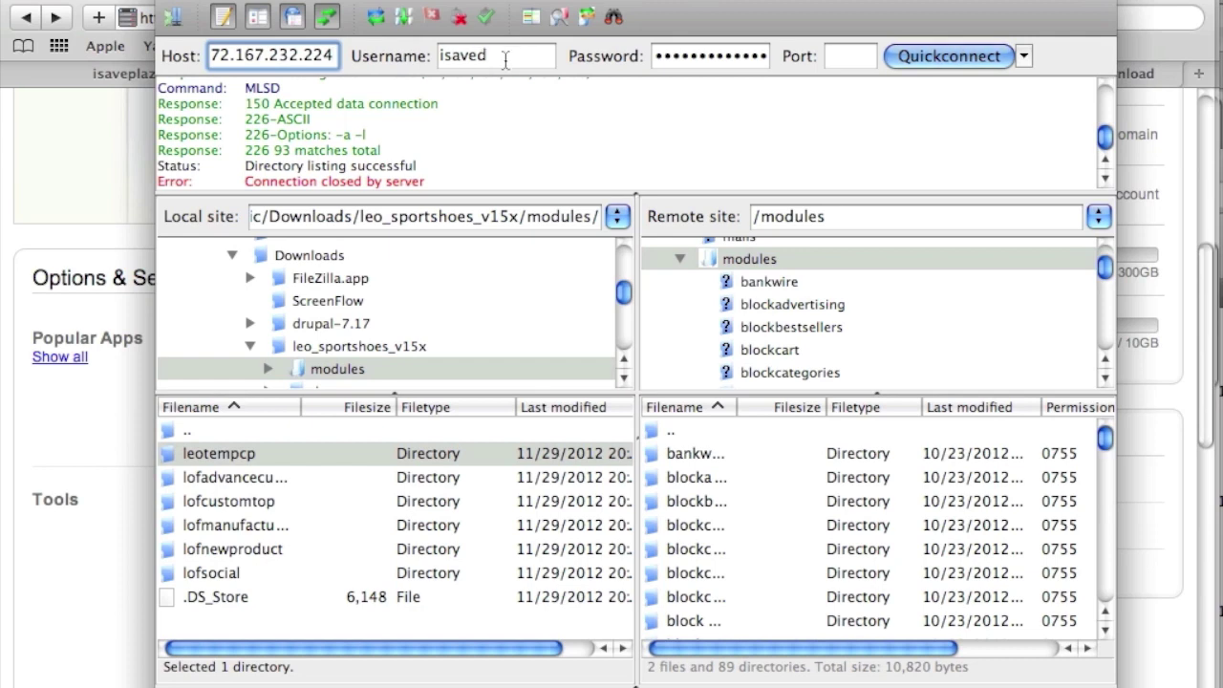
pyautogui.click(900, 53)
pyautogui.click(598, 476)
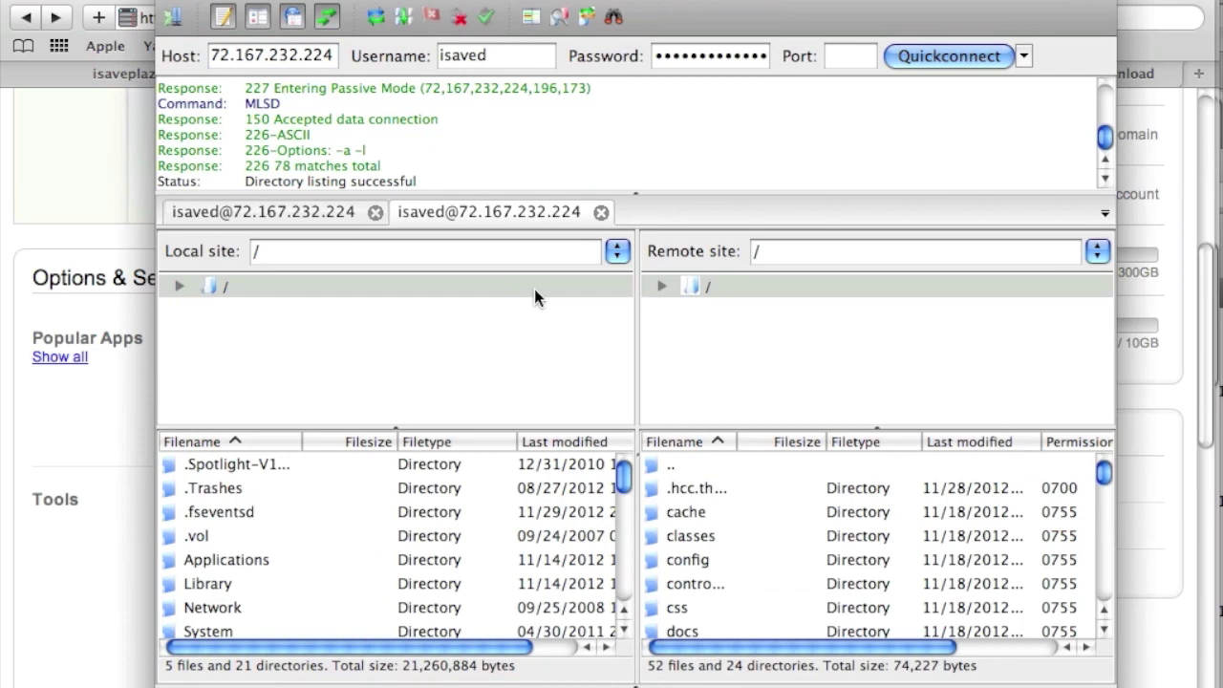
# Look at the theme archive in the Downloads folder, and open the list of modules in the PrestaShop back office
pyautogui.click(90, 681)
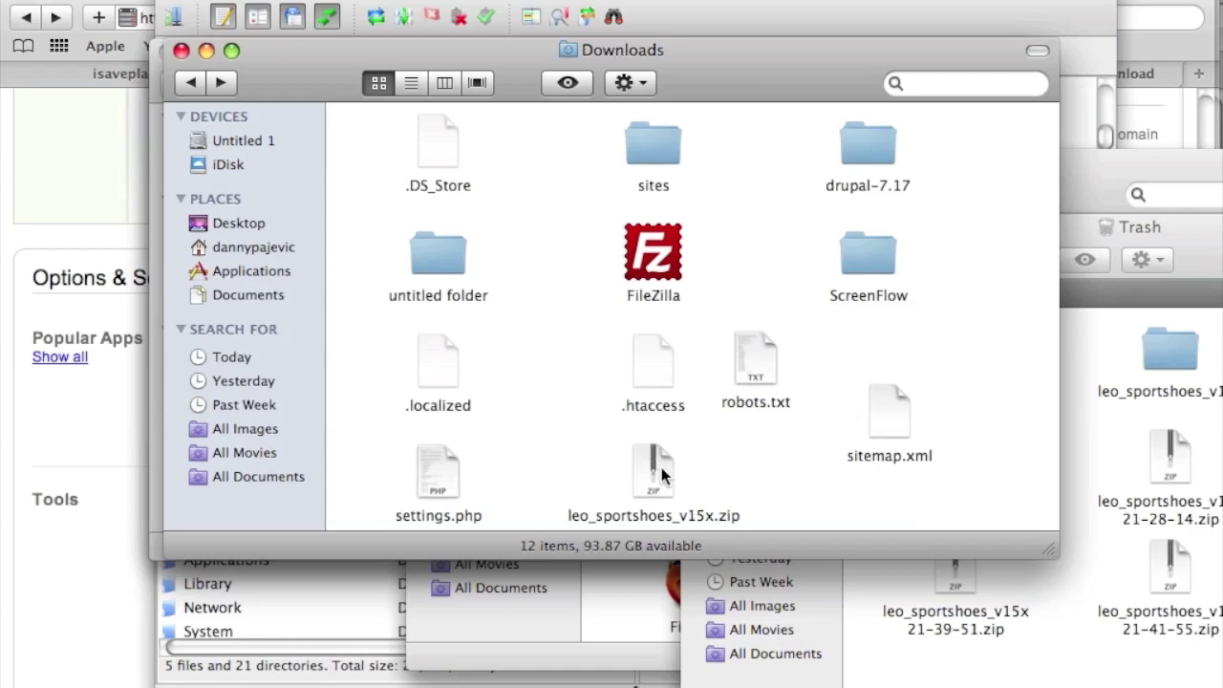
pyautogui.click(144, 411)
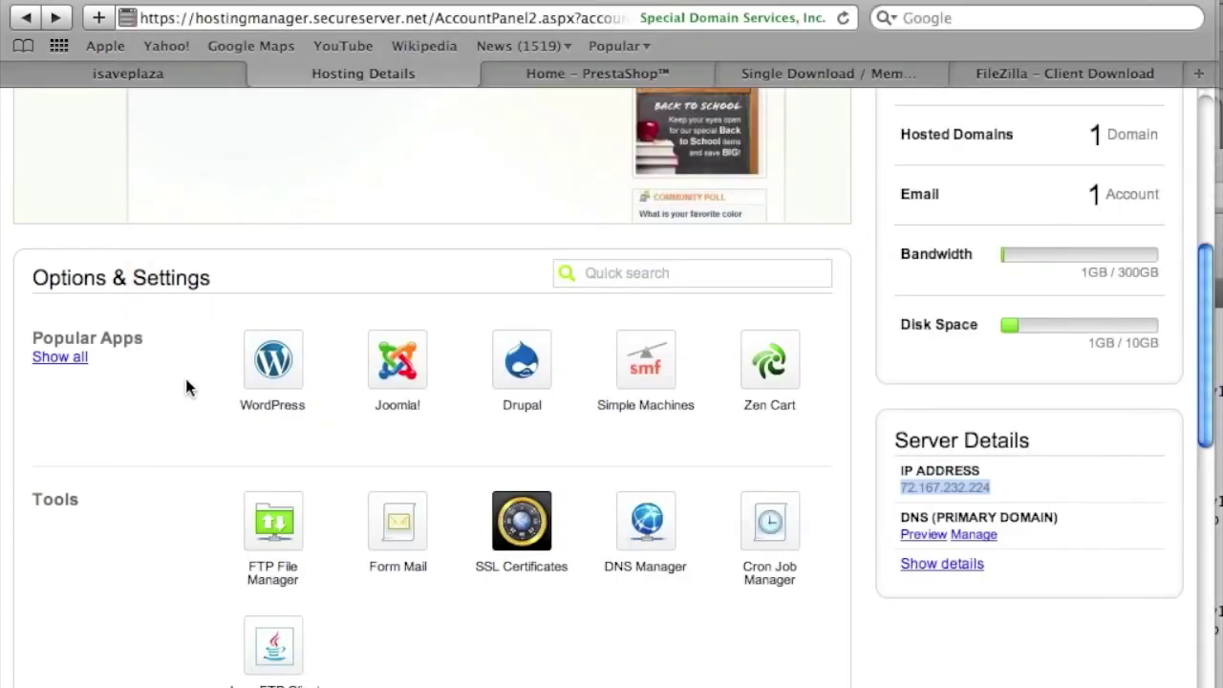
pyautogui.click(627, 68)
pyautogui.moveTo(691, 217)
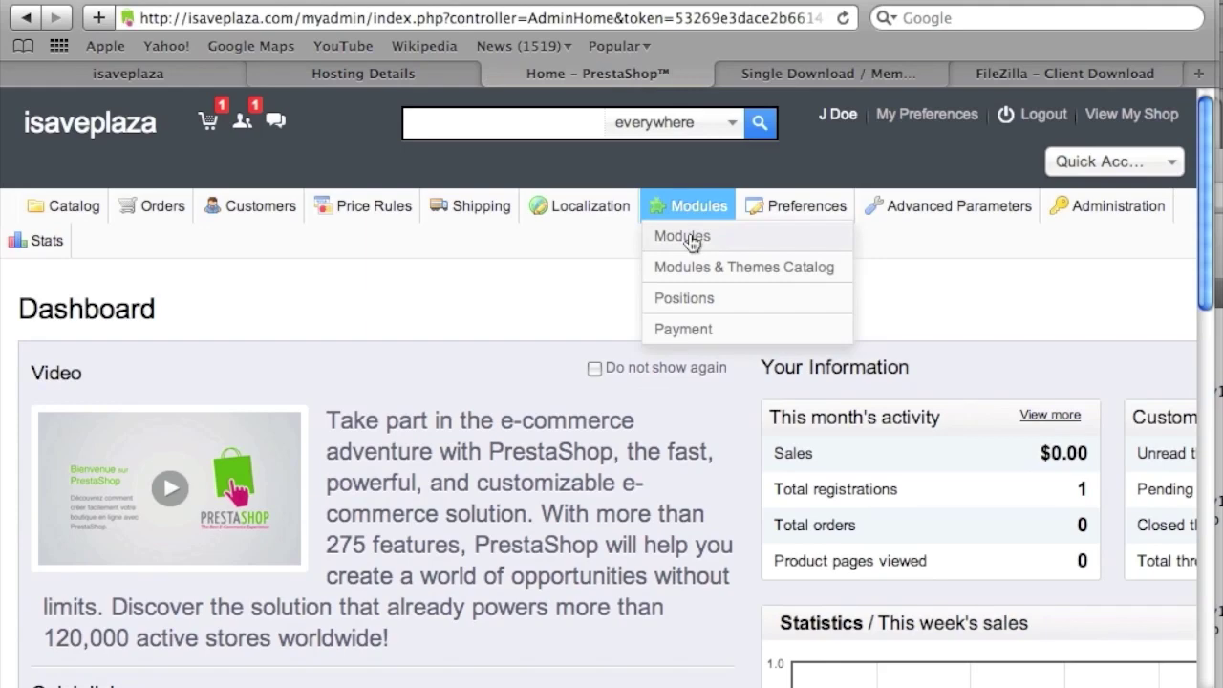
pyautogui.click(693, 239)
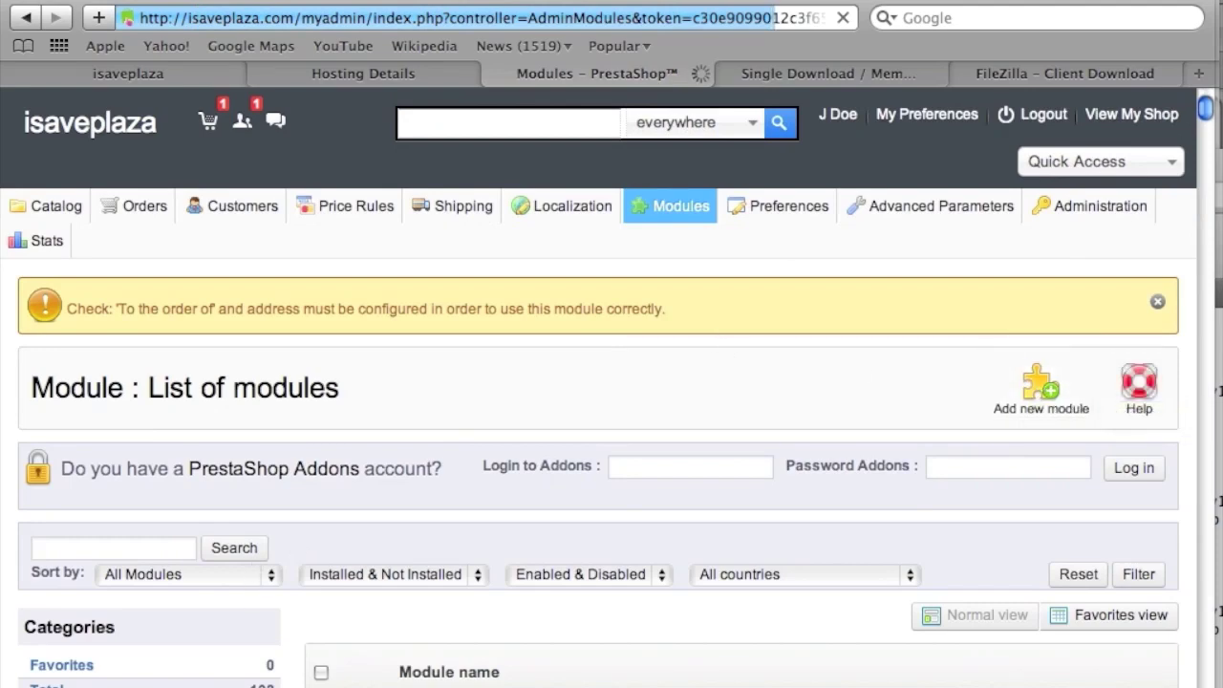
# Extract the leo_sportshoes_v15x.zip archive in the Downloads folder
pyautogui.click(65, 680)
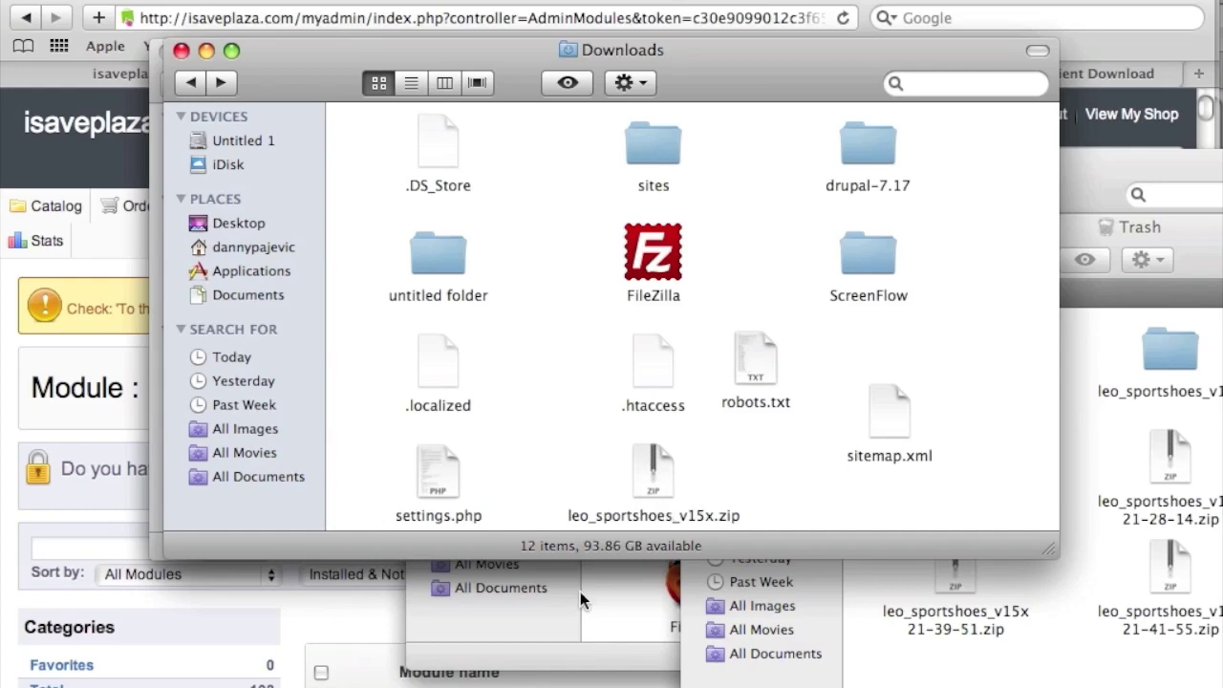
pyautogui.click(321, 605)
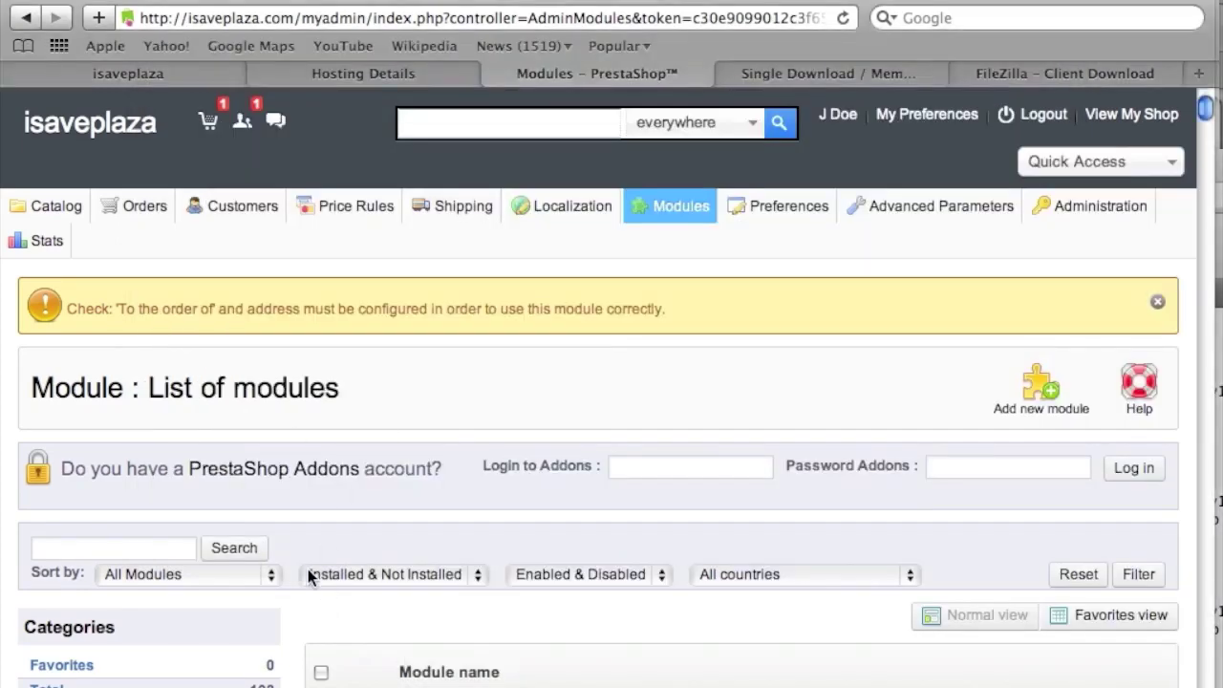
pyautogui.click(103, 684)
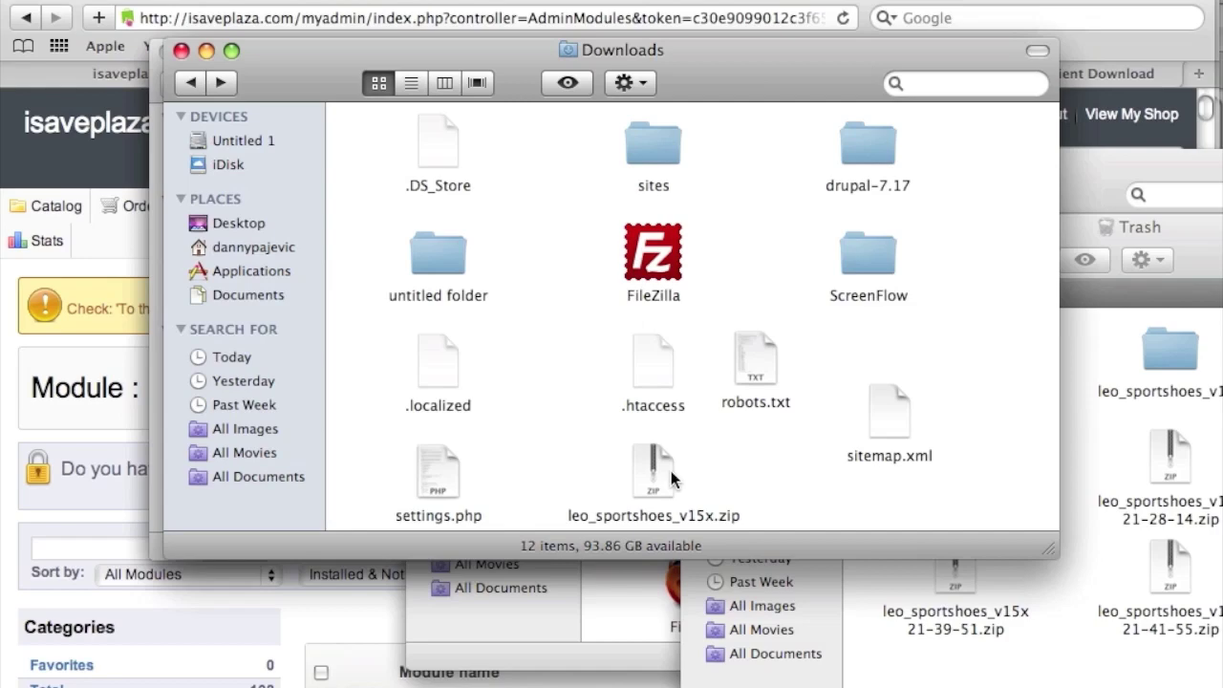
pyautogui.doubleClick(671, 473)
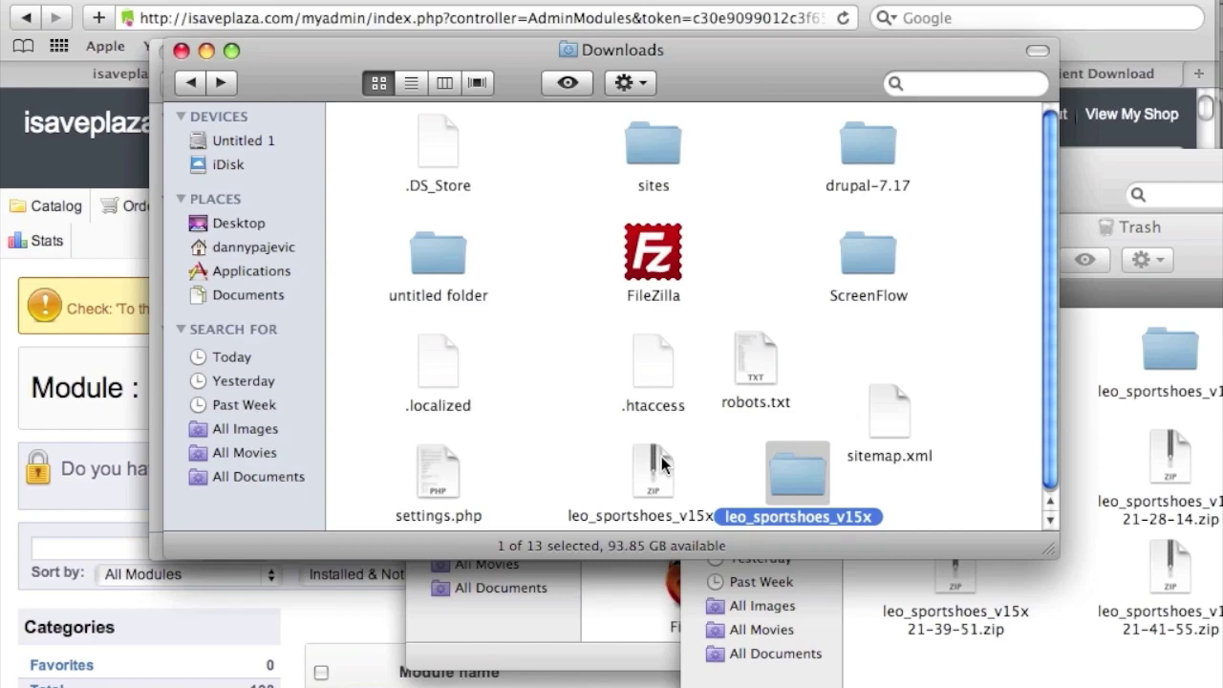
# Move leo_sportshoes_v15x.zip to the trash and open the extracted leo_sportshoes_v15x folder
pyautogui.rightClick(663, 463)
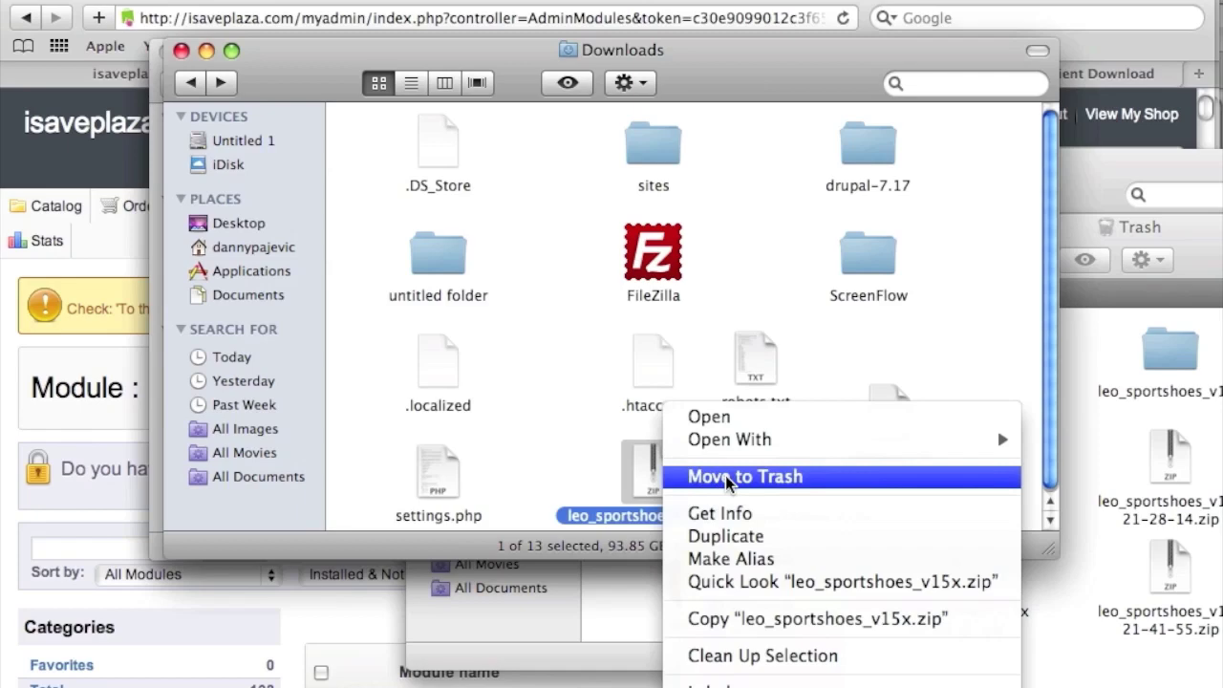
pyautogui.click(728, 477)
pyautogui.moveTo(797, 473); pyautogui.dragTo(641, 463)
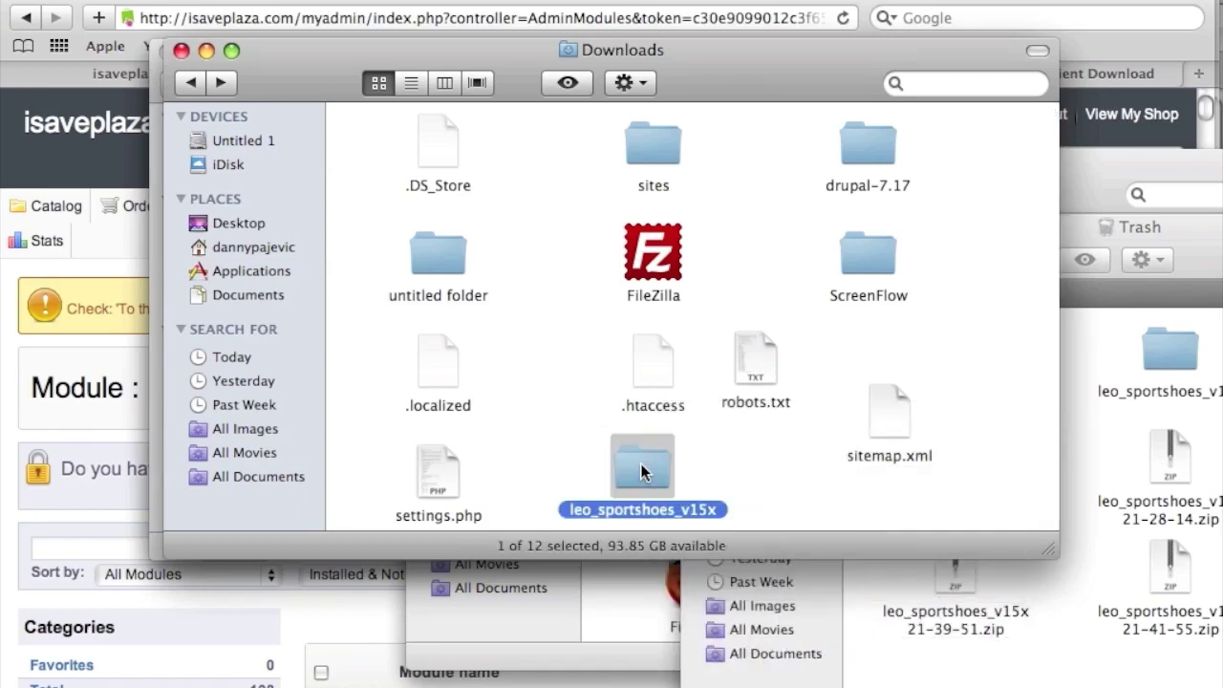
pyautogui.doubleClick(642, 468)
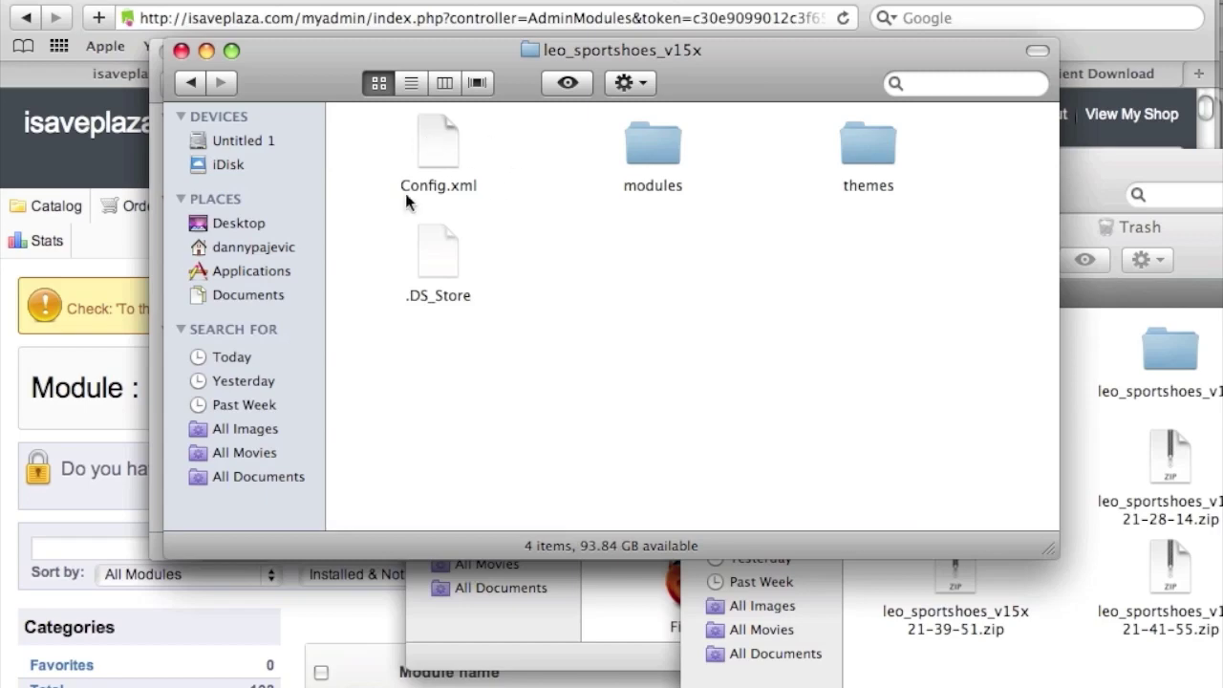
# Look at the list of modules in the PrestaShop back office and return to the extracted theme folder
pyautogui.click(133, 282)
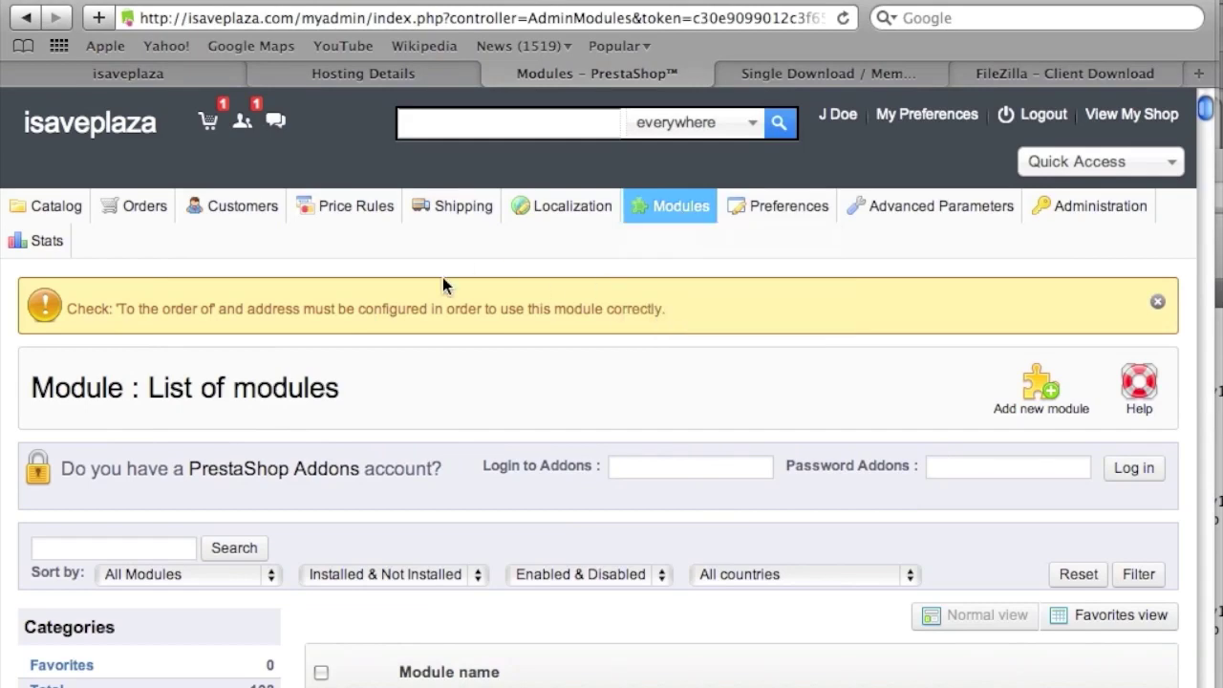
pyautogui.moveTo(236, 182)
pyautogui.scroll(-4, 578, 421)
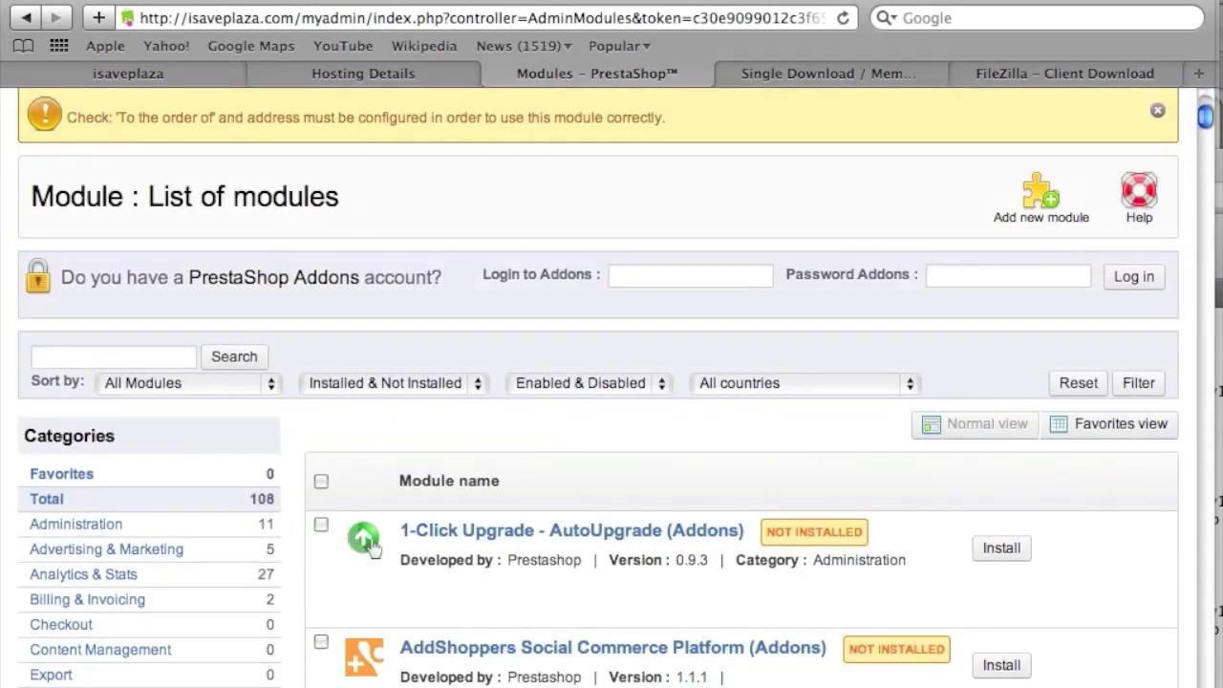
pyautogui.click(75, 680)
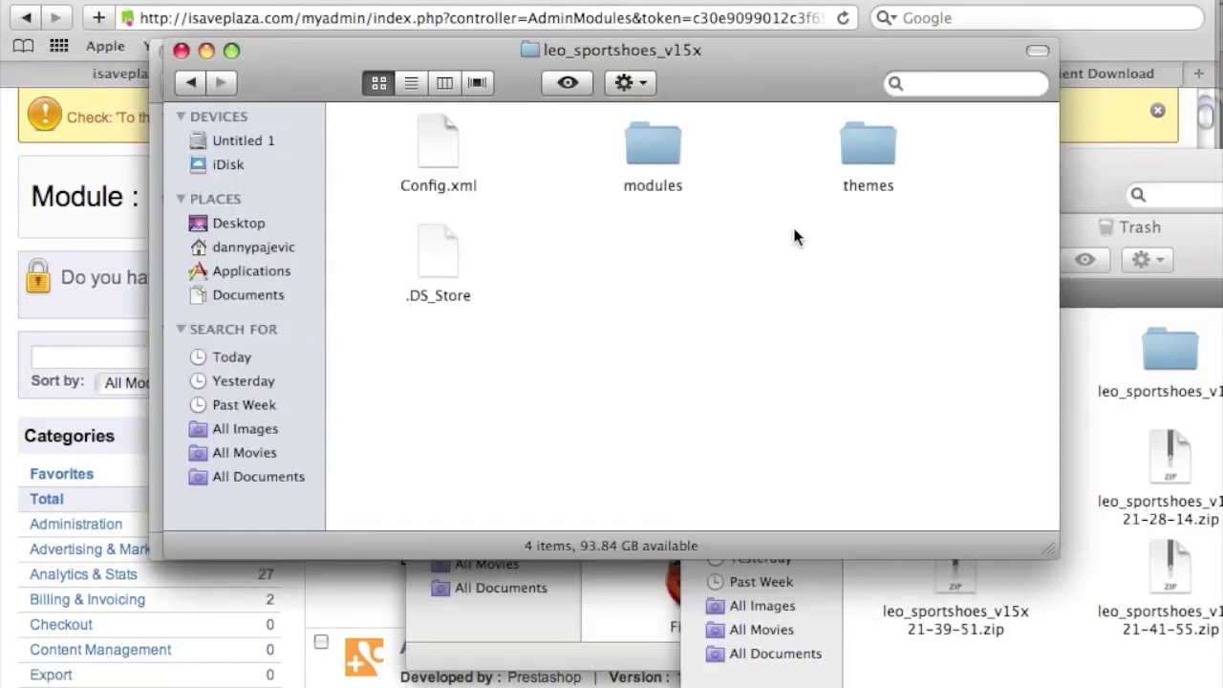
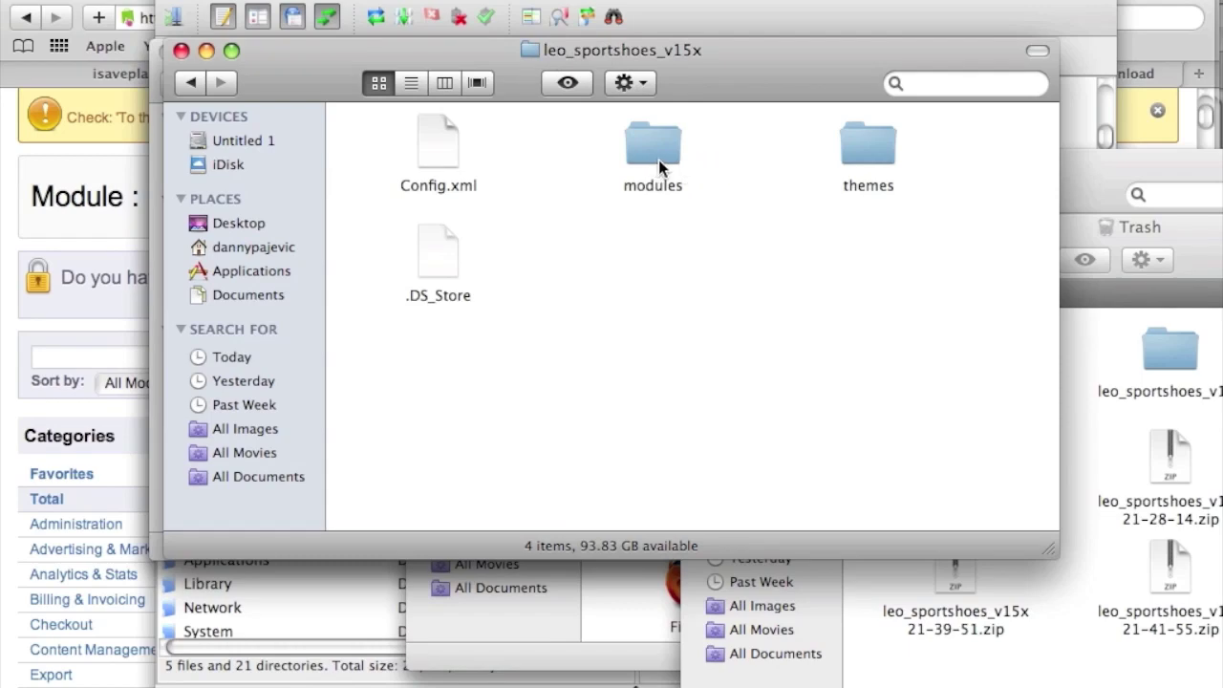
# Look through the themes and modules subfolders of the extracted leo_sportshoes_v15x folder
pyautogui.doubleClick(887, 144)
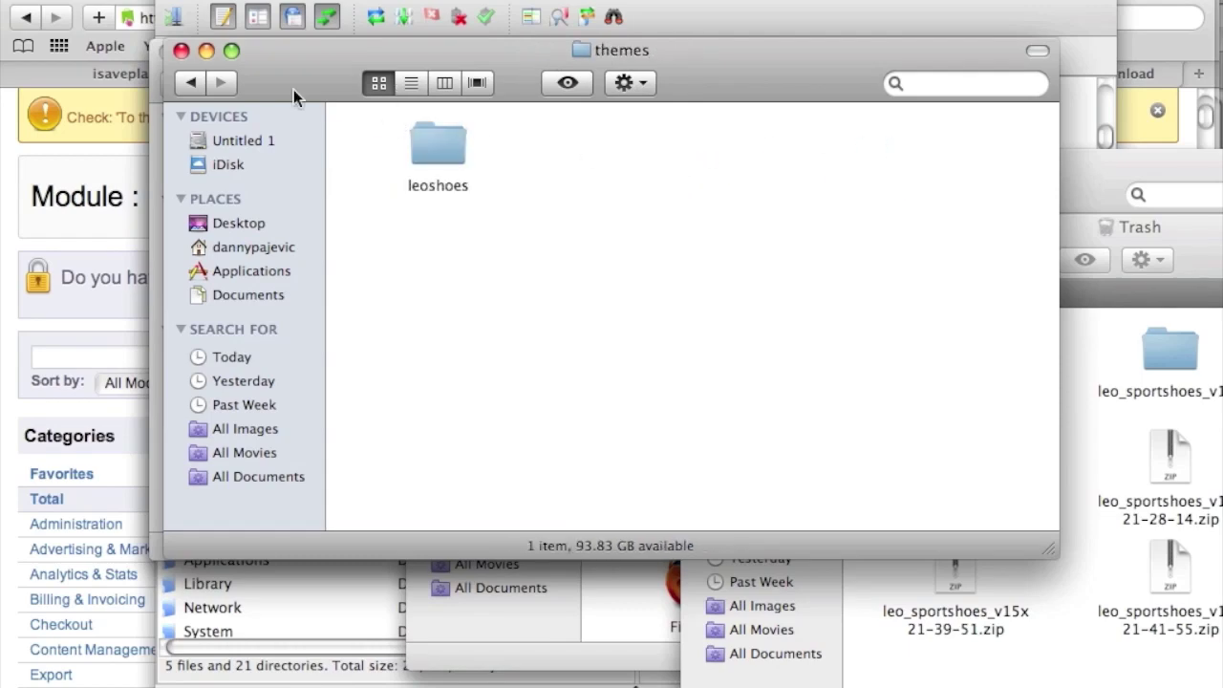
pyautogui.click(188, 82)
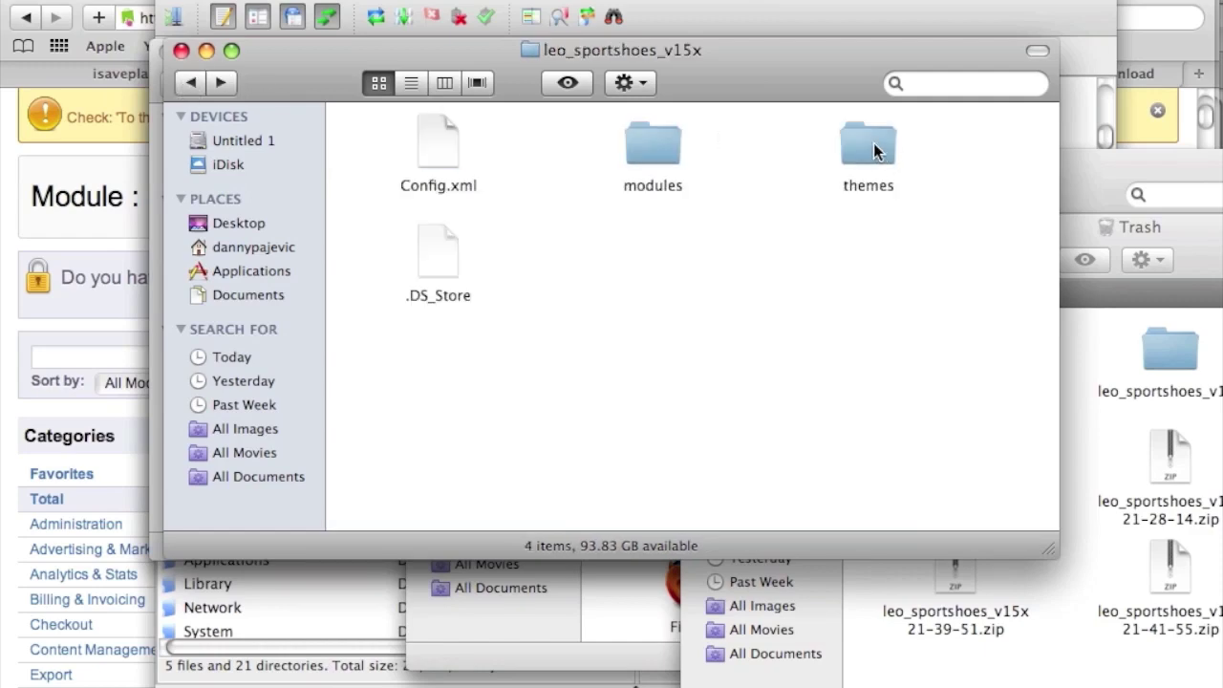
pyautogui.click(872, 143)
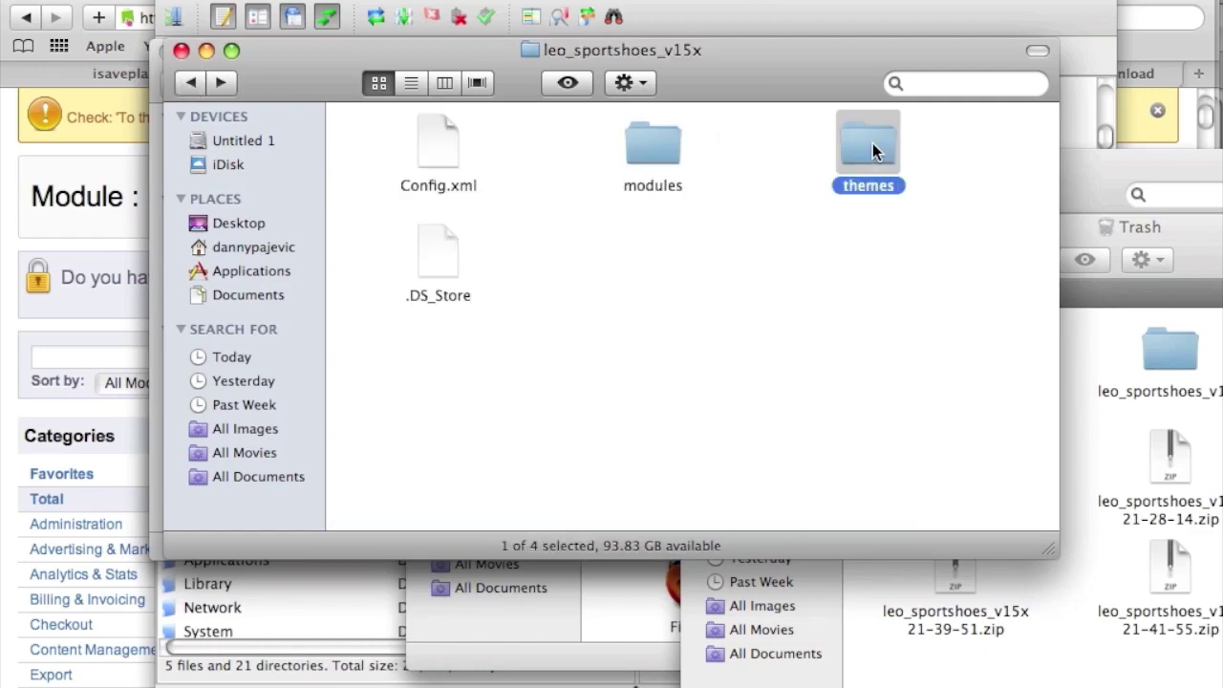
pyautogui.doubleClick(853, 145)
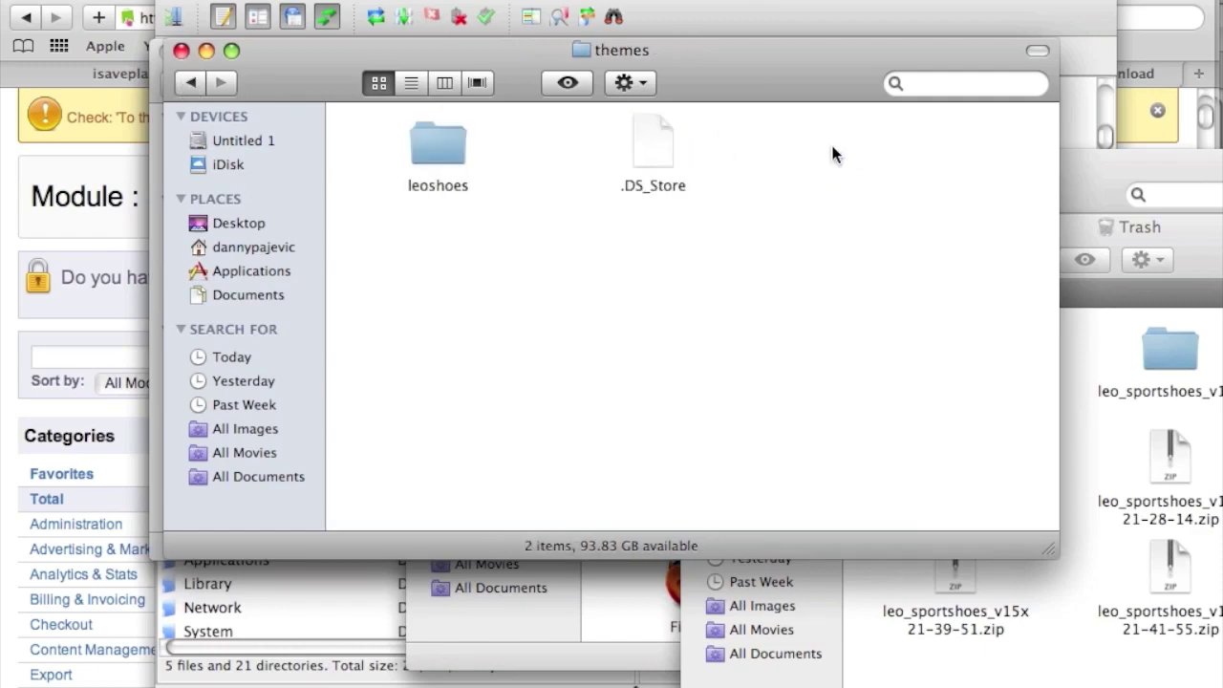
pyautogui.click(189, 83)
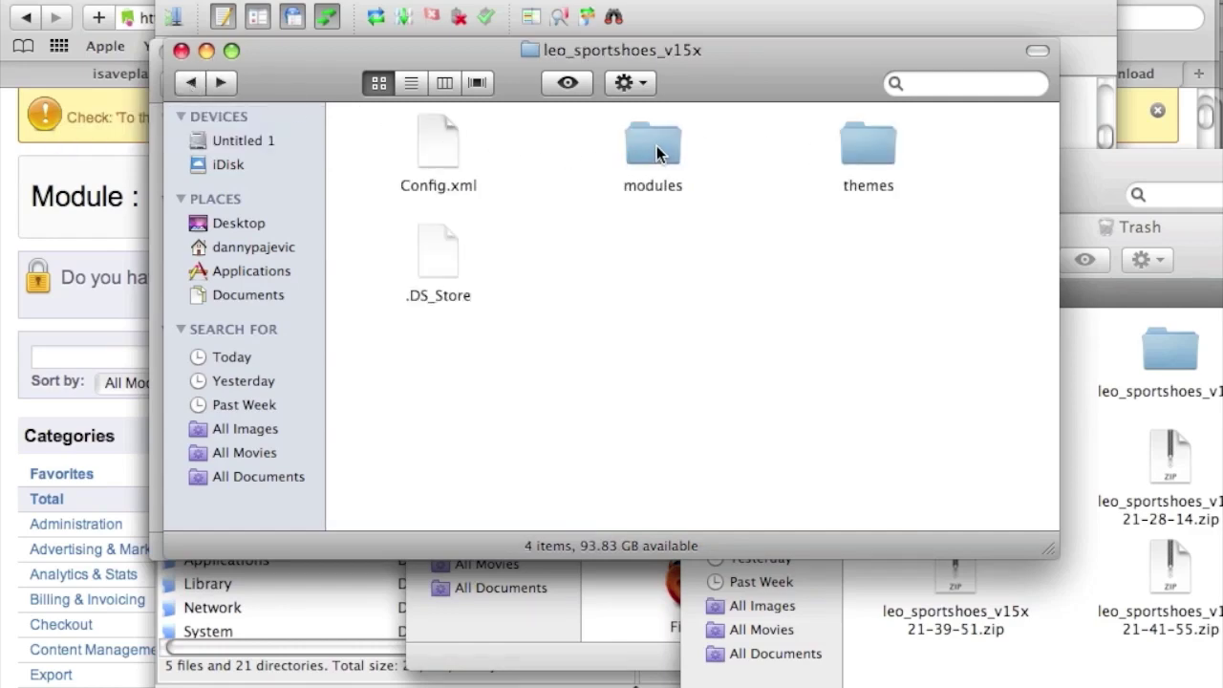
pyautogui.doubleClick(657, 146)
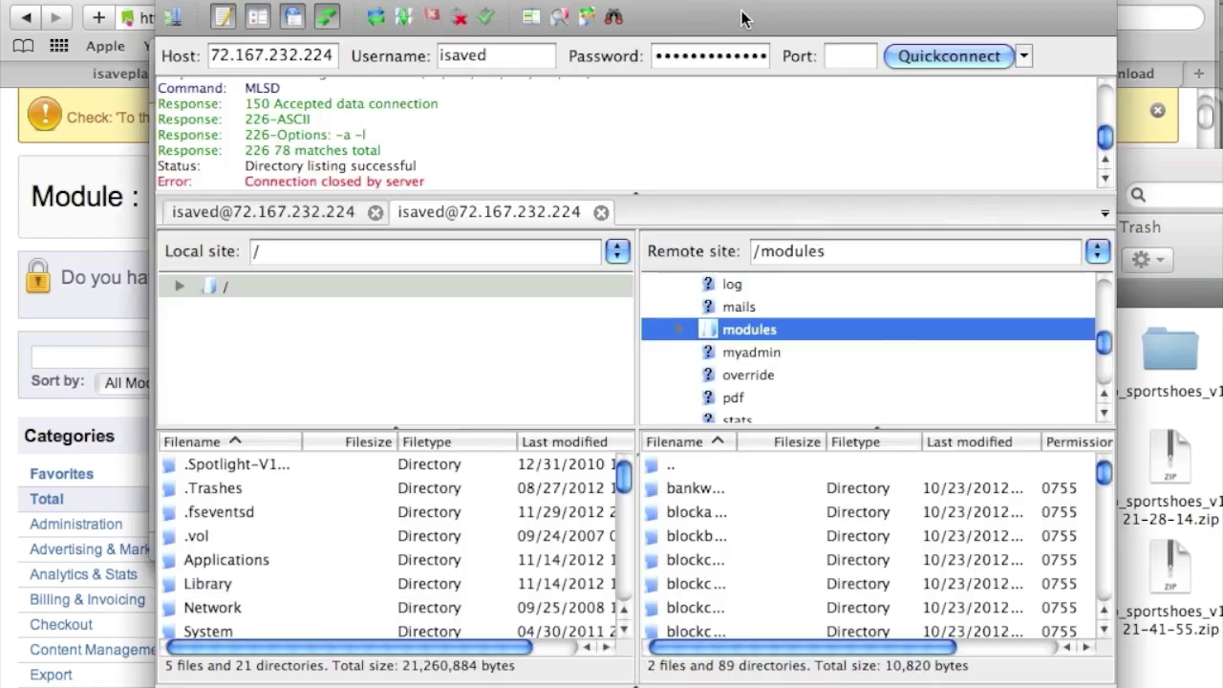
# Switch to FileZilla and open the leo_sportshoes_v15x folder from the user's Downloads on the local site
pyautogui.click(752, 17)
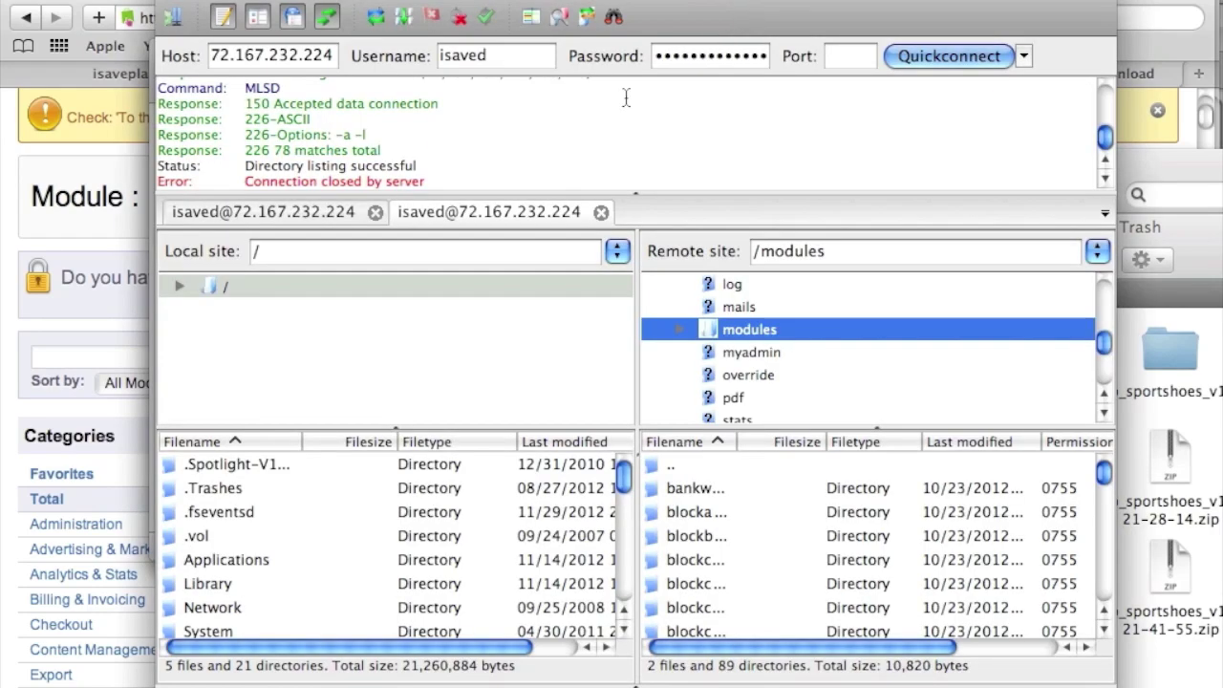
pyautogui.doubleClick(218, 285)
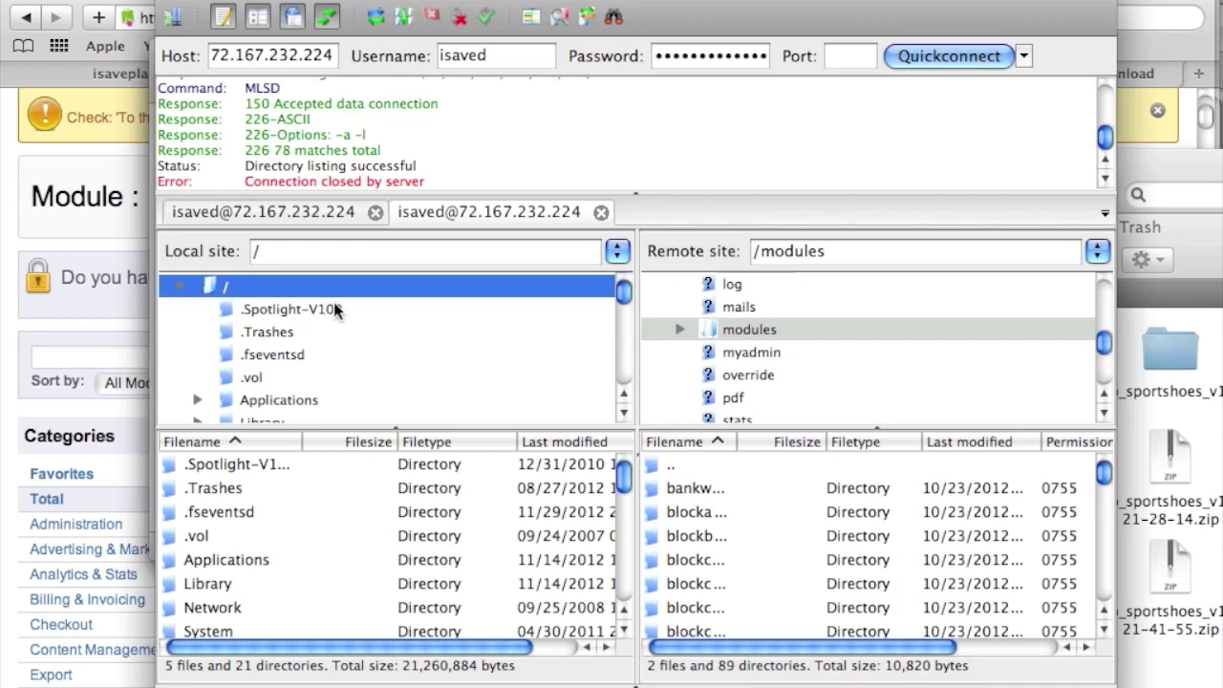
pyautogui.scroll(-5, 476, 353)
pyautogui.scroll(-5, 475, 349)
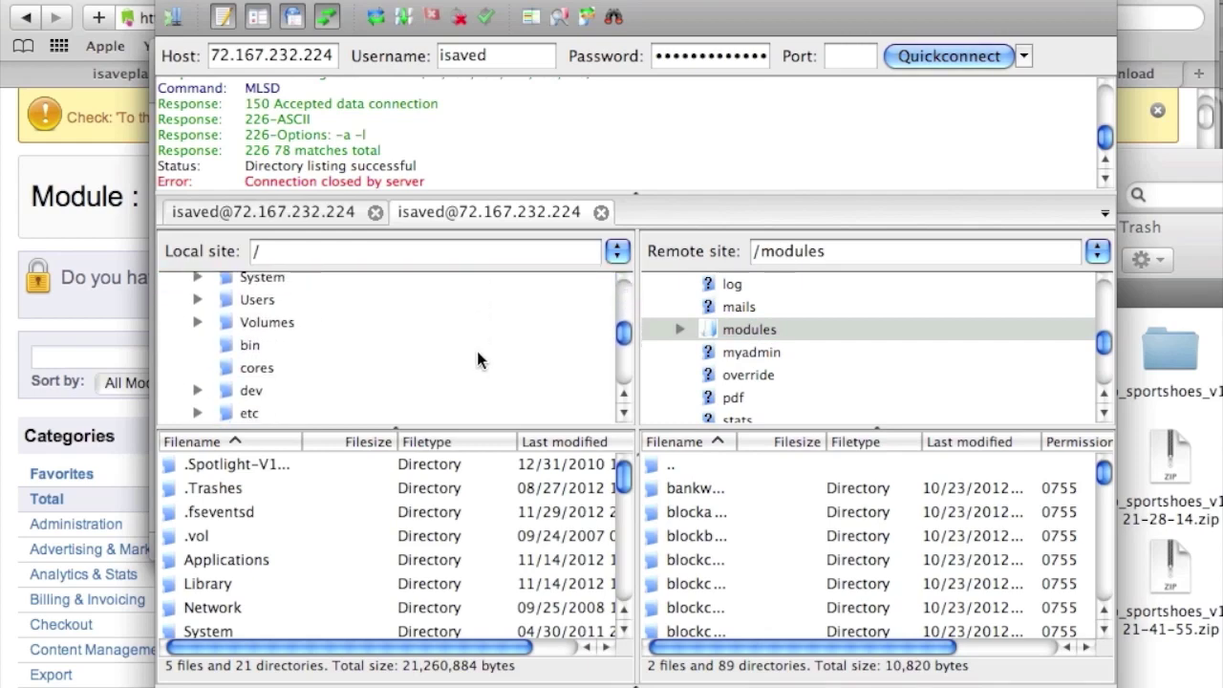
pyautogui.scroll(3, 477, 346)
pyautogui.scroll(-3, 480, 355)
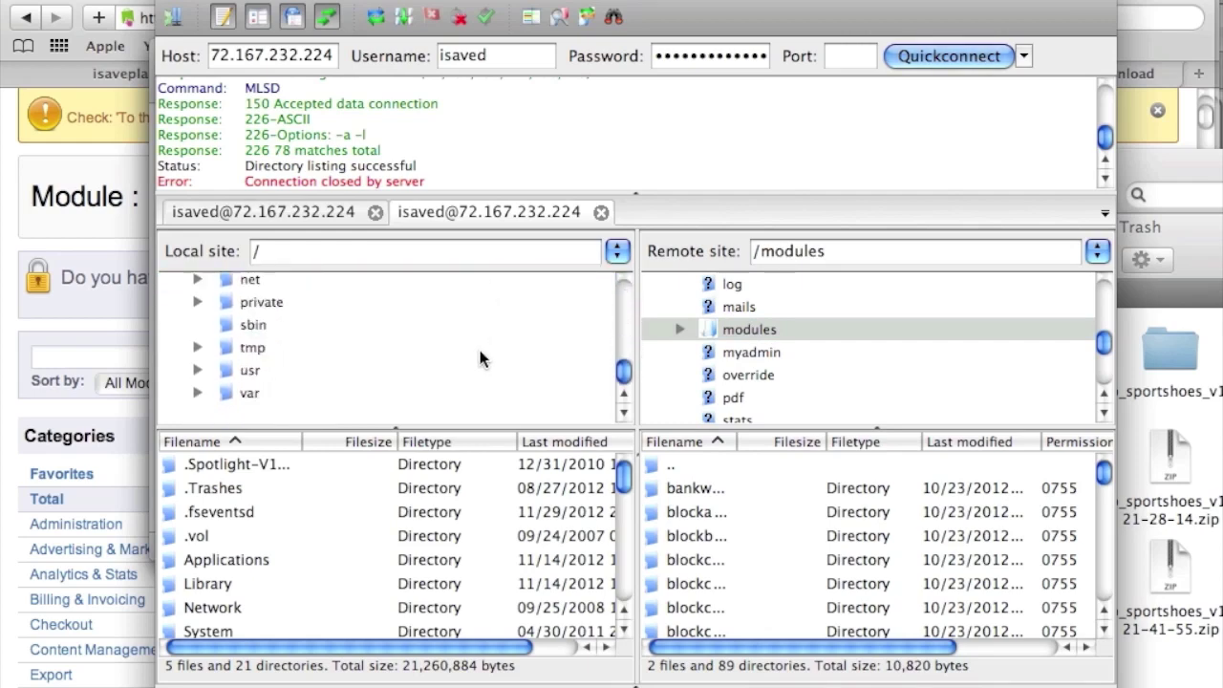
pyautogui.click(259, 366)
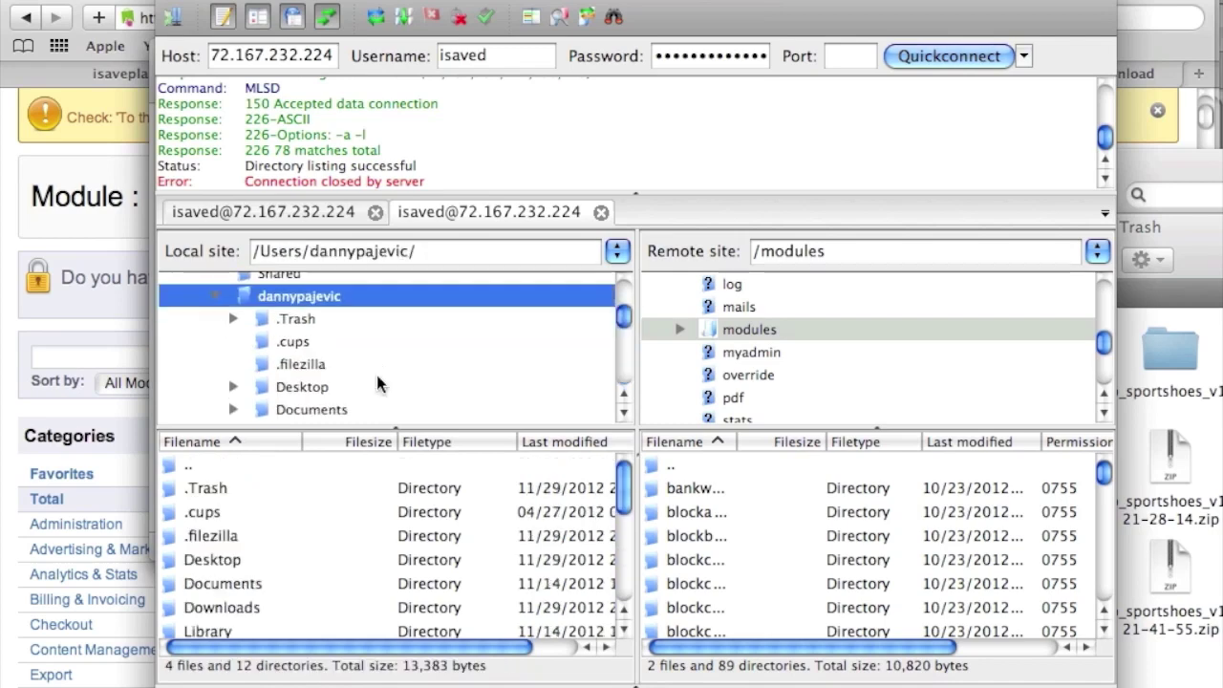
pyautogui.scroll(-2, 366, 377)
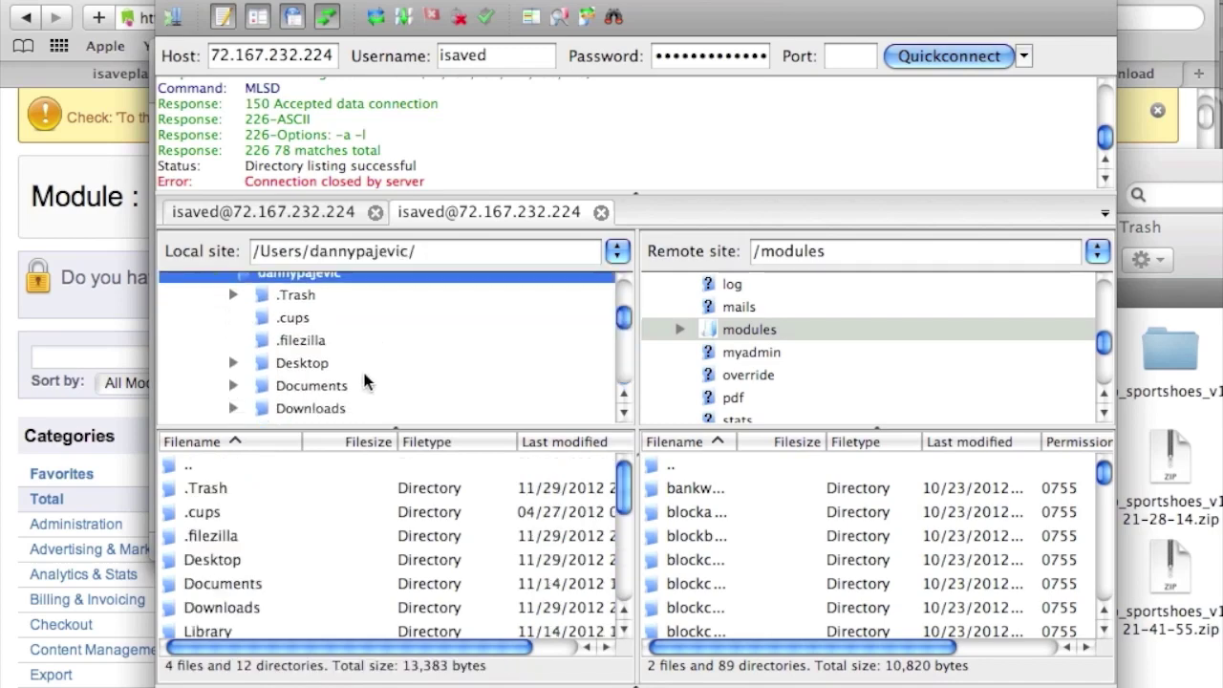
pyautogui.click(305, 393)
pyautogui.scroll(-2, 564, 489)
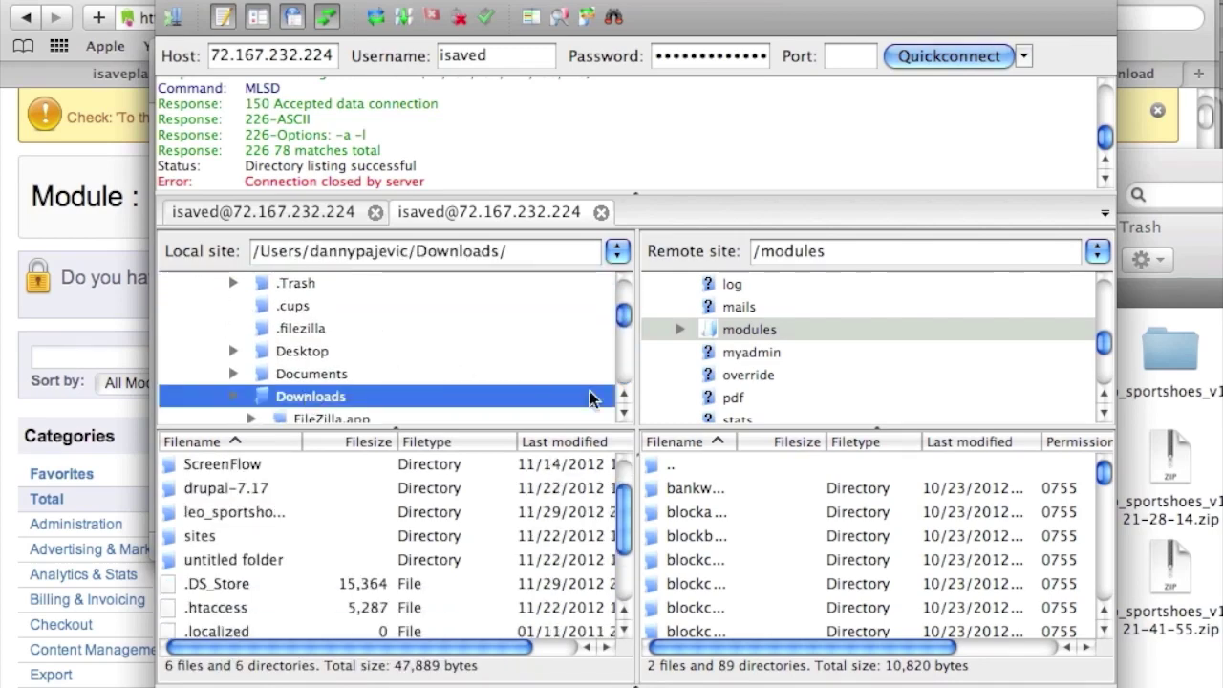
pyautogui.click(264, 519)
pyautogui.doubleClick(264, 517)
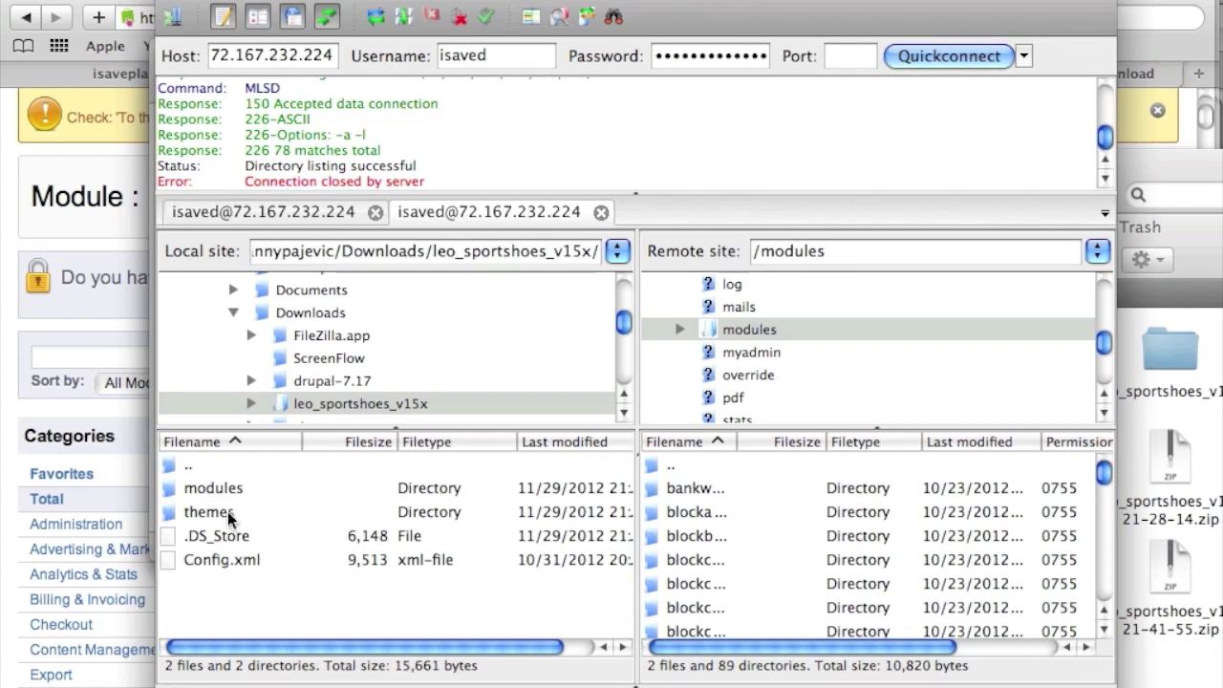
# Review the remote directory tree and expand the theme's modules folder on the local site
pyautogui.scroll(10, 813, 374)
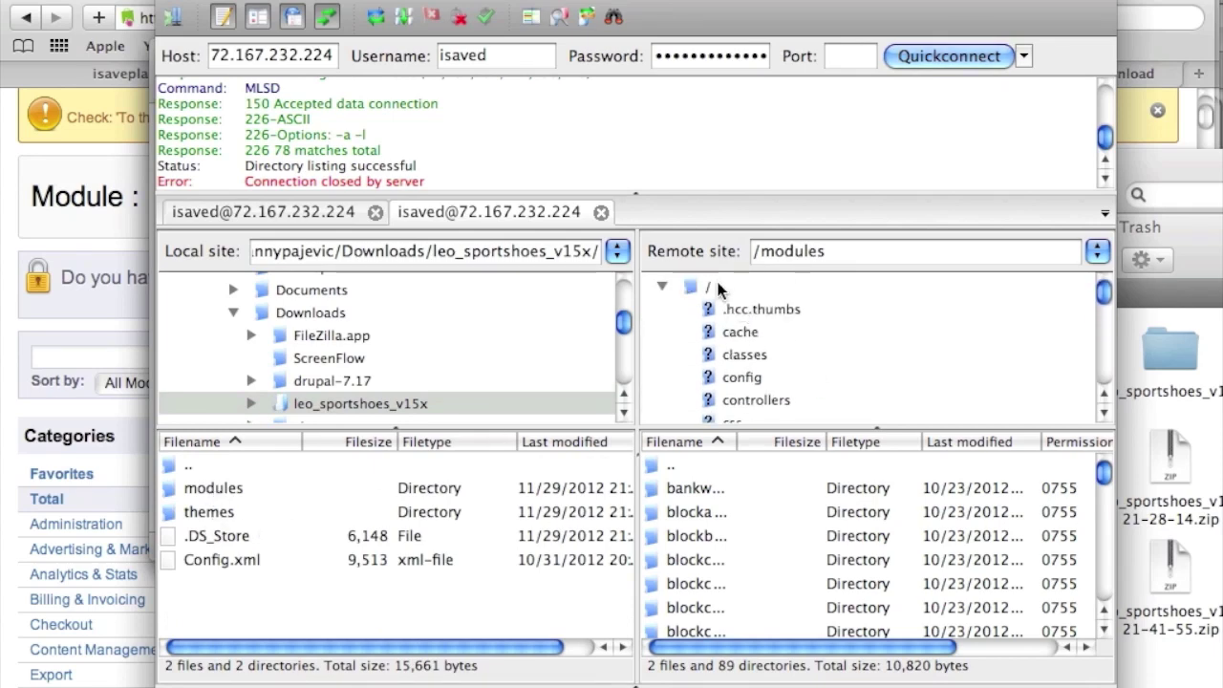
pyautogui.scroll(-8, 710, 292)
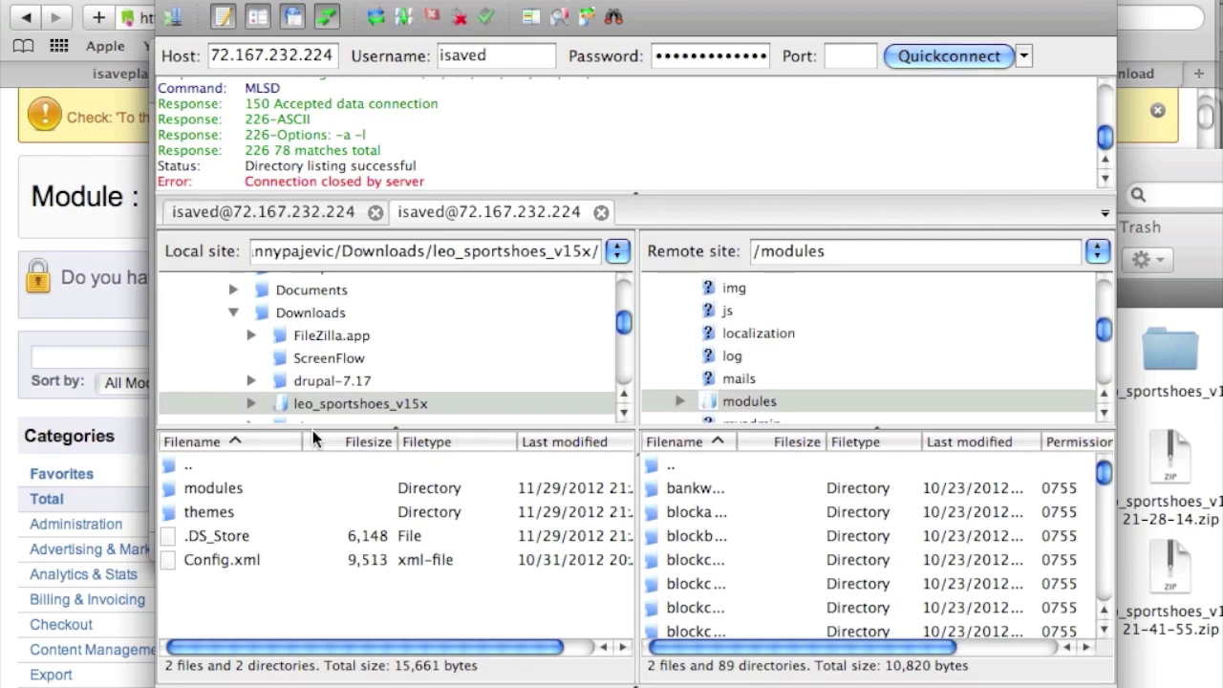
pyautogui.scroll(-1, 778, 379)
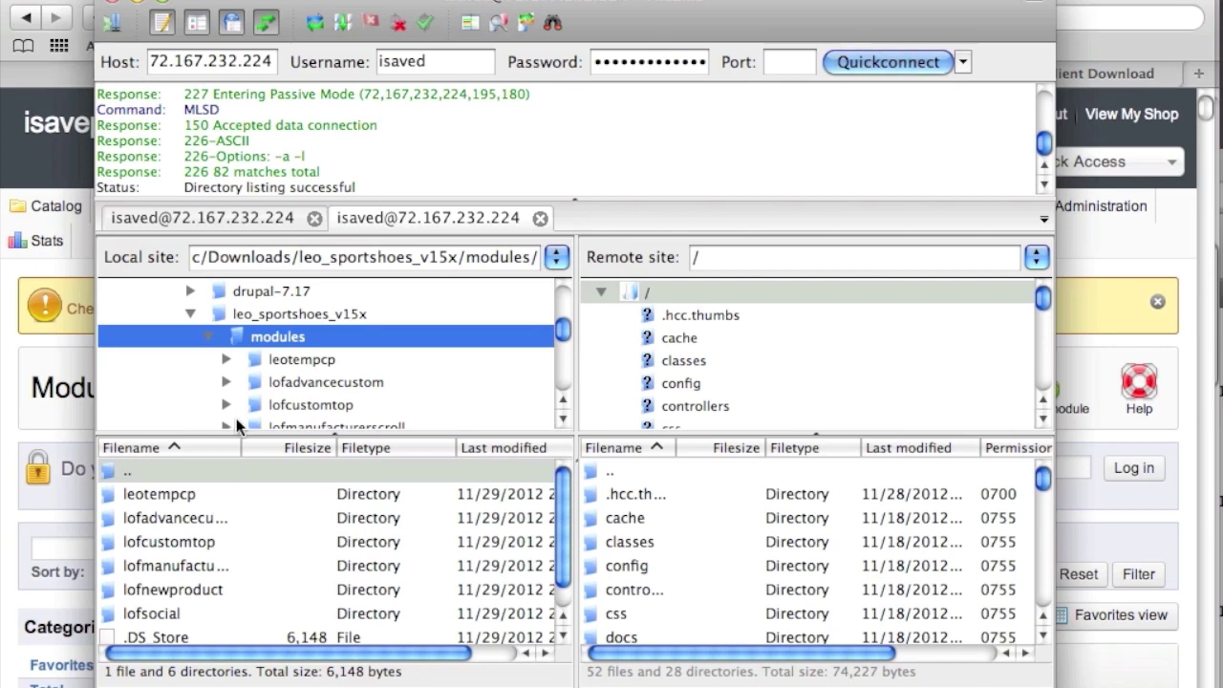
pyautogui.click(208, 336)
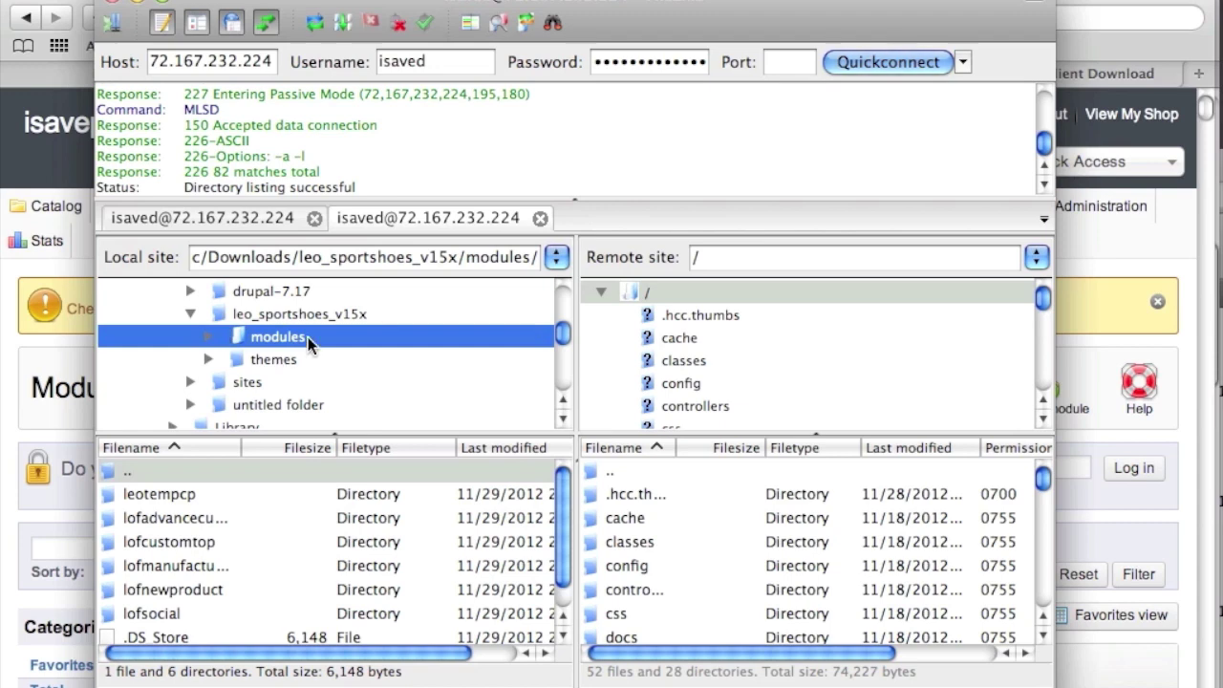
pyautogui.click(209, 337)
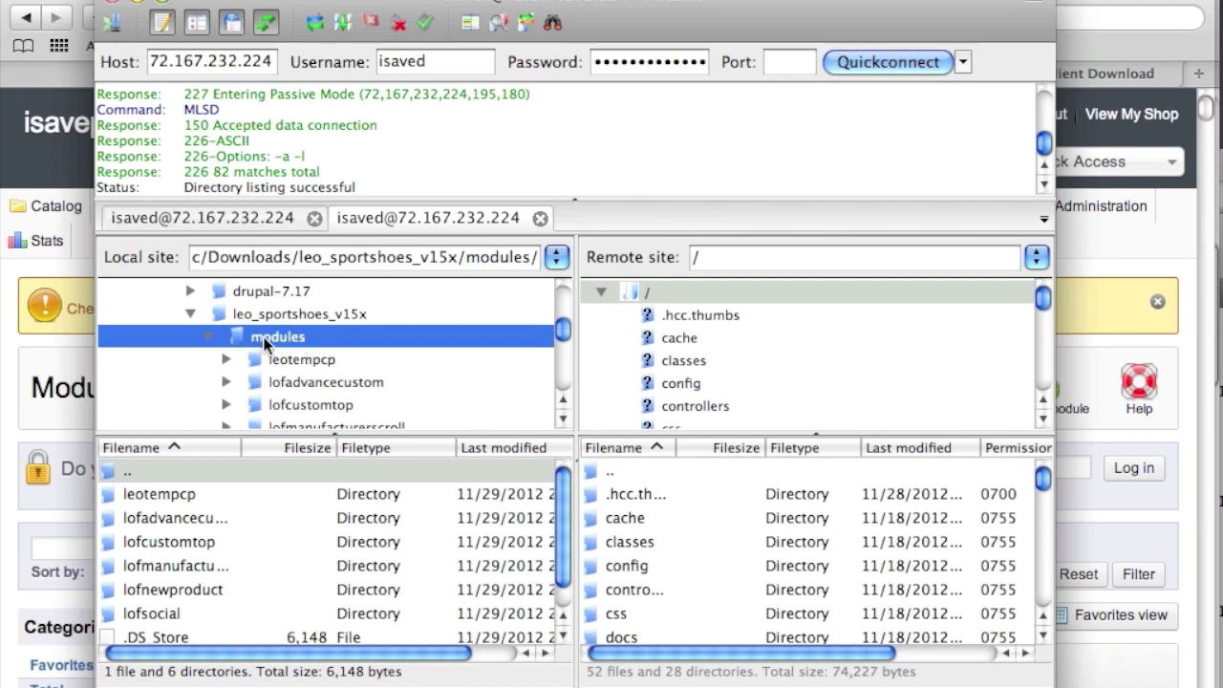
# Open the shop's /modules directory on the remote site
pyautogui.click(683, 296)
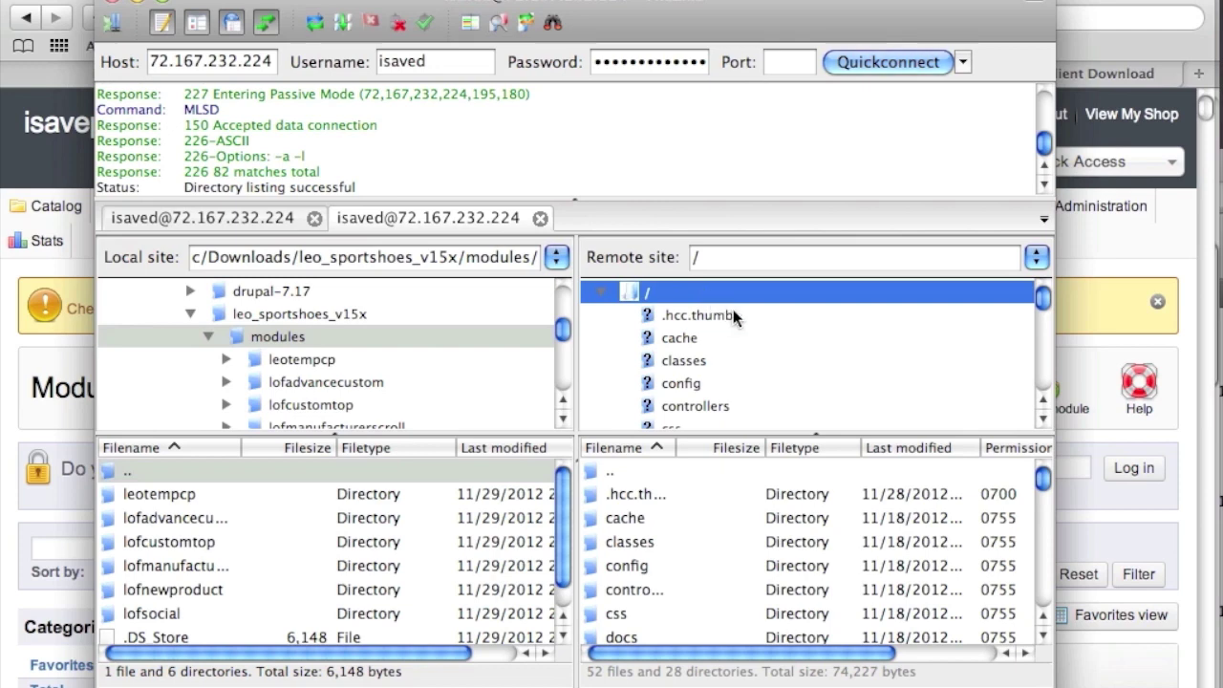
pyautogui.scroll(-5, 676, 320)
pyautogui.scroll(-5, 688, 325)
pyautogui.click(682, 306)
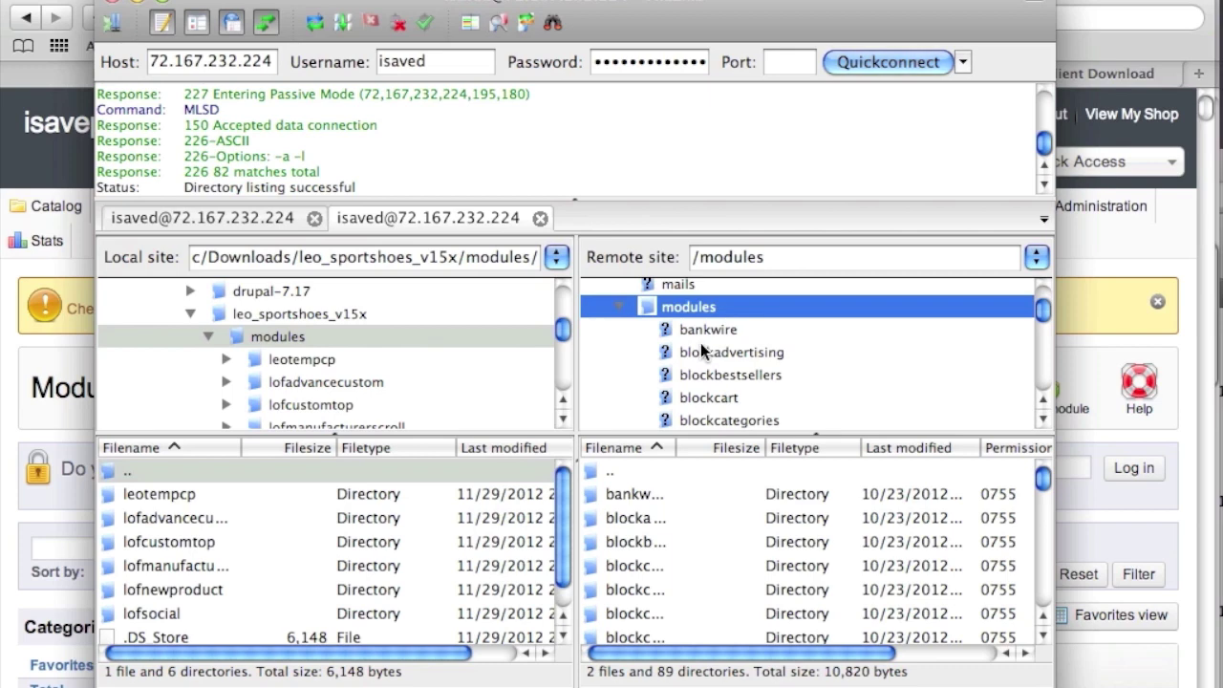
# Upload the six module folders, from leotempcp to lofsocial, from the local site to the shop's /modules directory
pyautogui.click(180, 498)
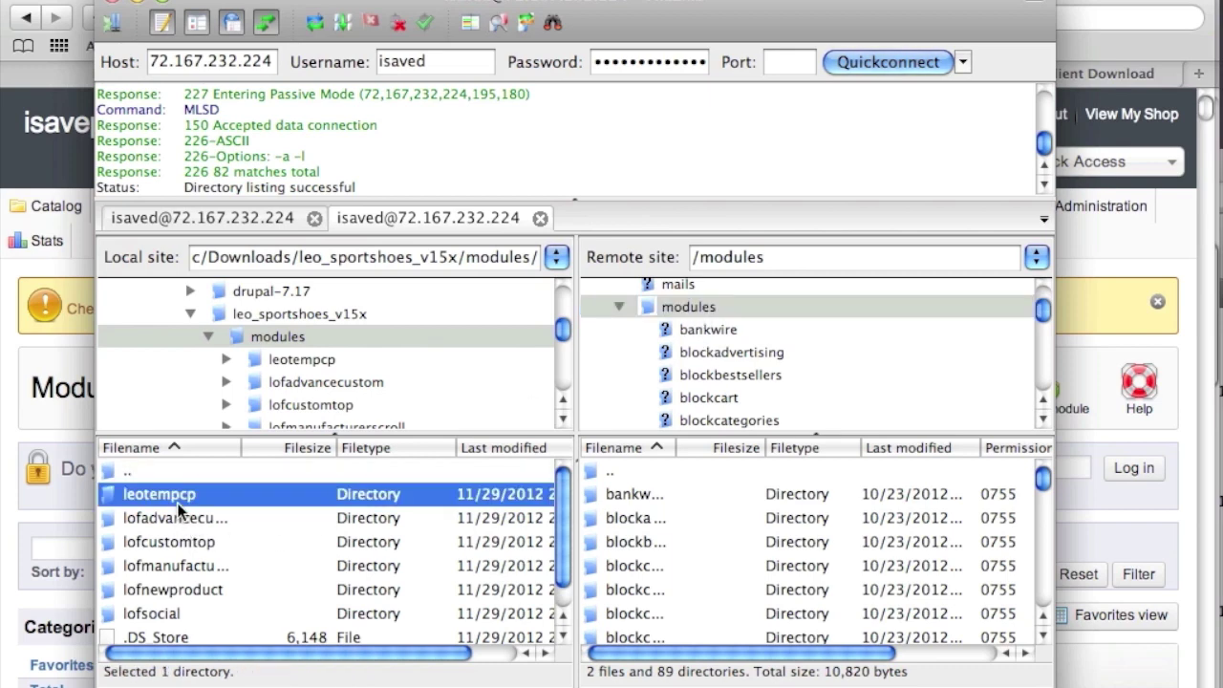
pyautogui.keyDown('shift'); pyautogui.click(169, 613); pyautogui.keyUp('shift')
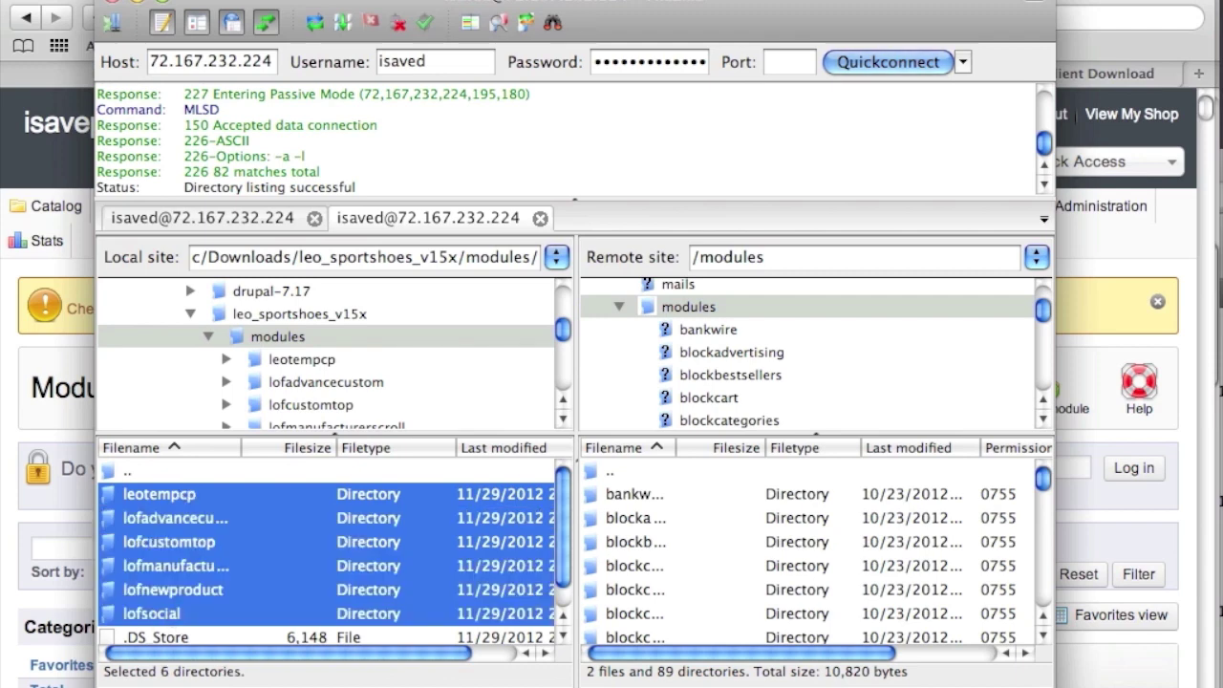
pyautogui.rightClick(254, 516)
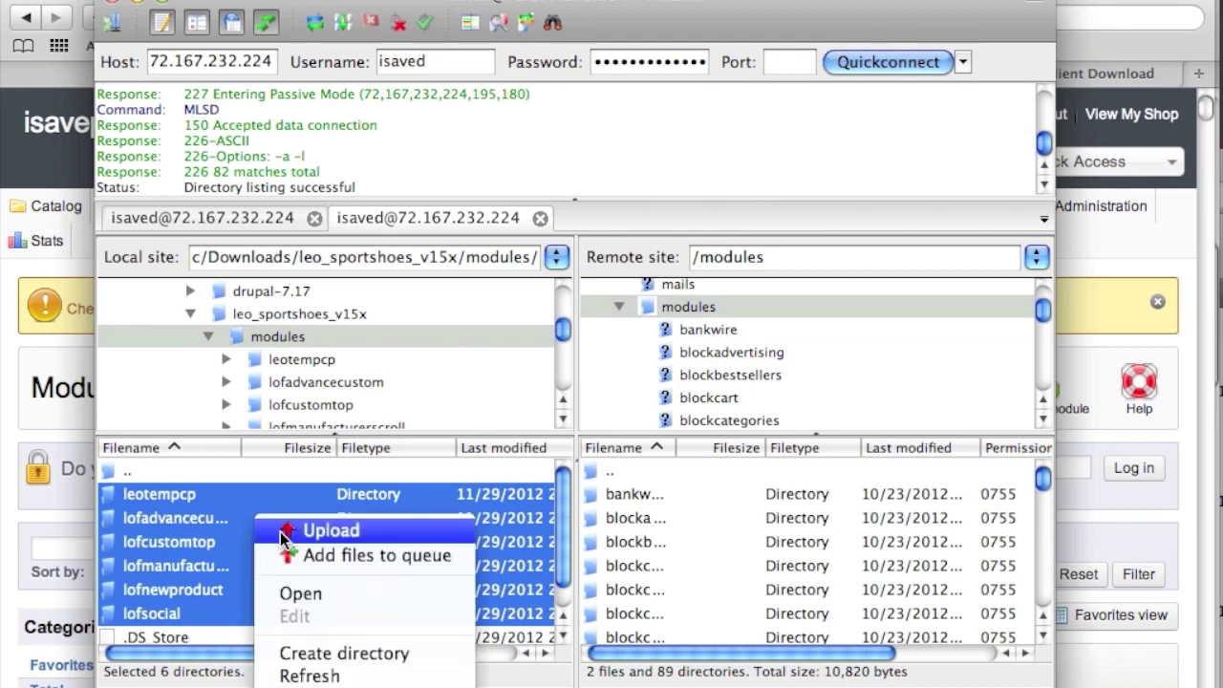
pyautogui.click(283, 531)
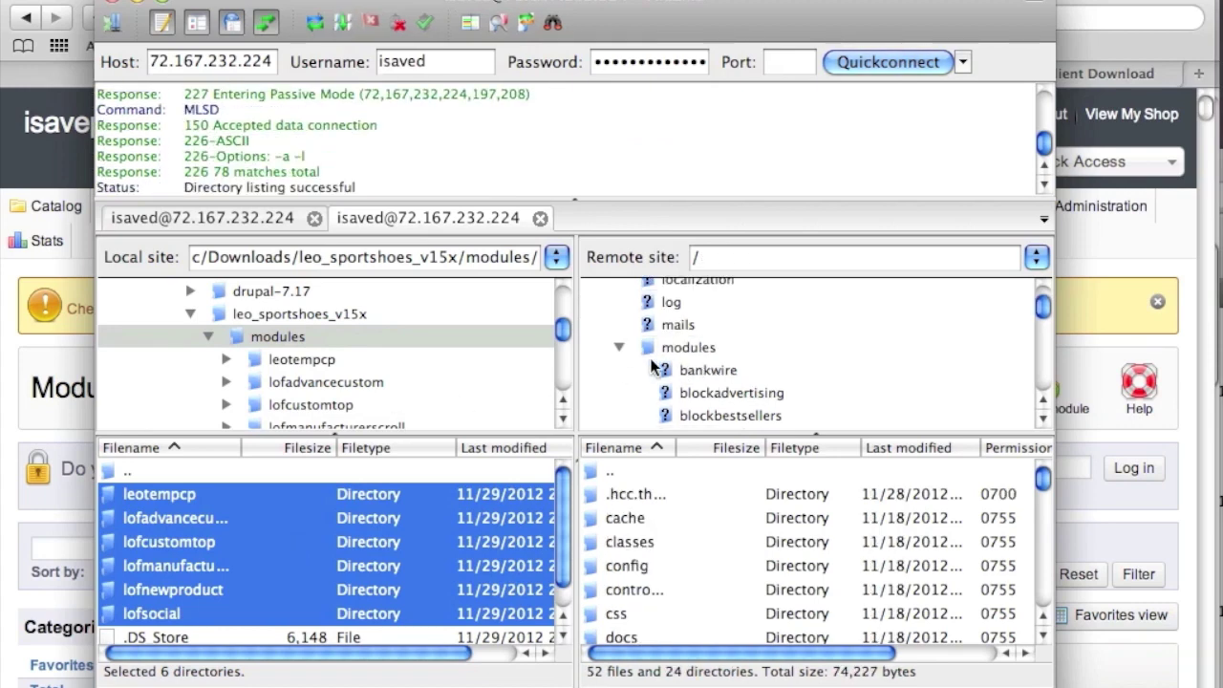
# Collapse the local modules folder and open the themes folder of leo_sportshoes_v15x on the local site
pyautogui.scroll(10, 655, 368)
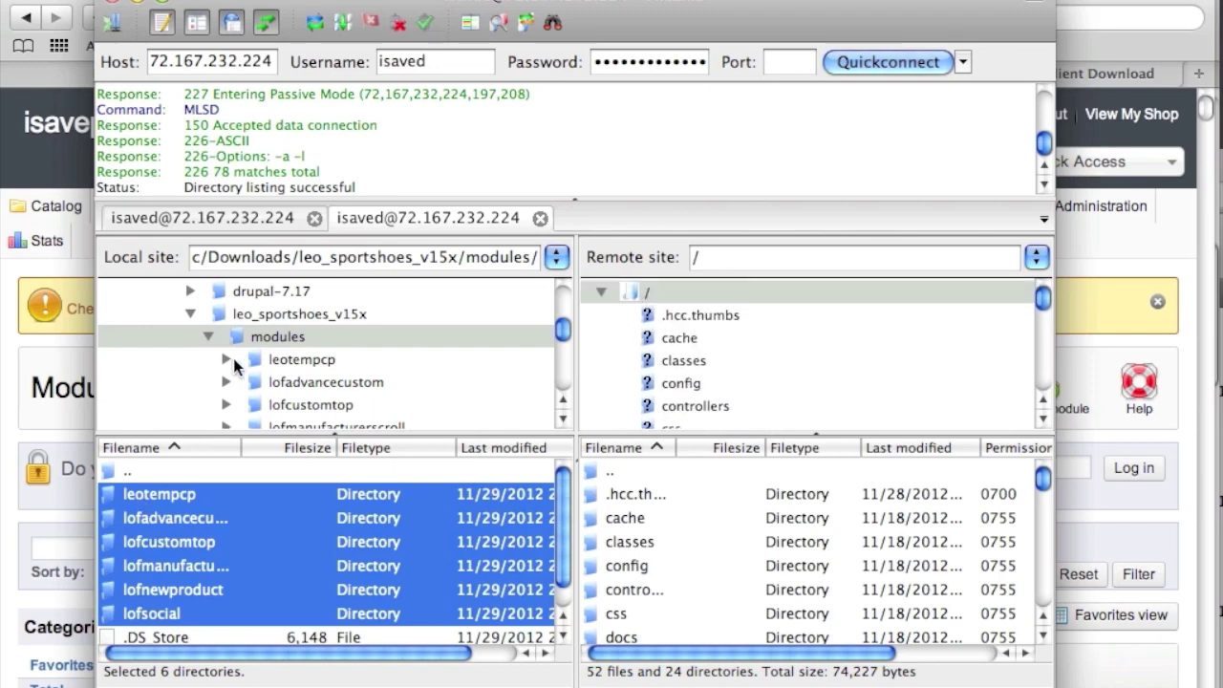
pyautogui.click(208, 336)
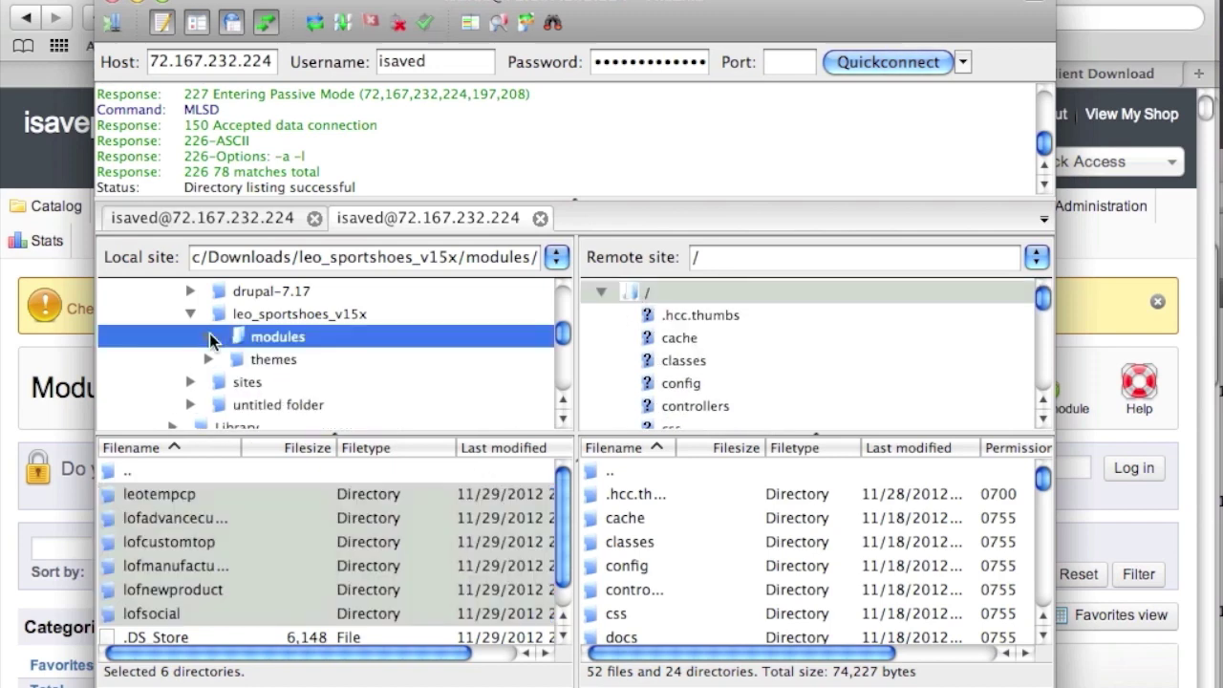
pyautogui.click(265, 363)
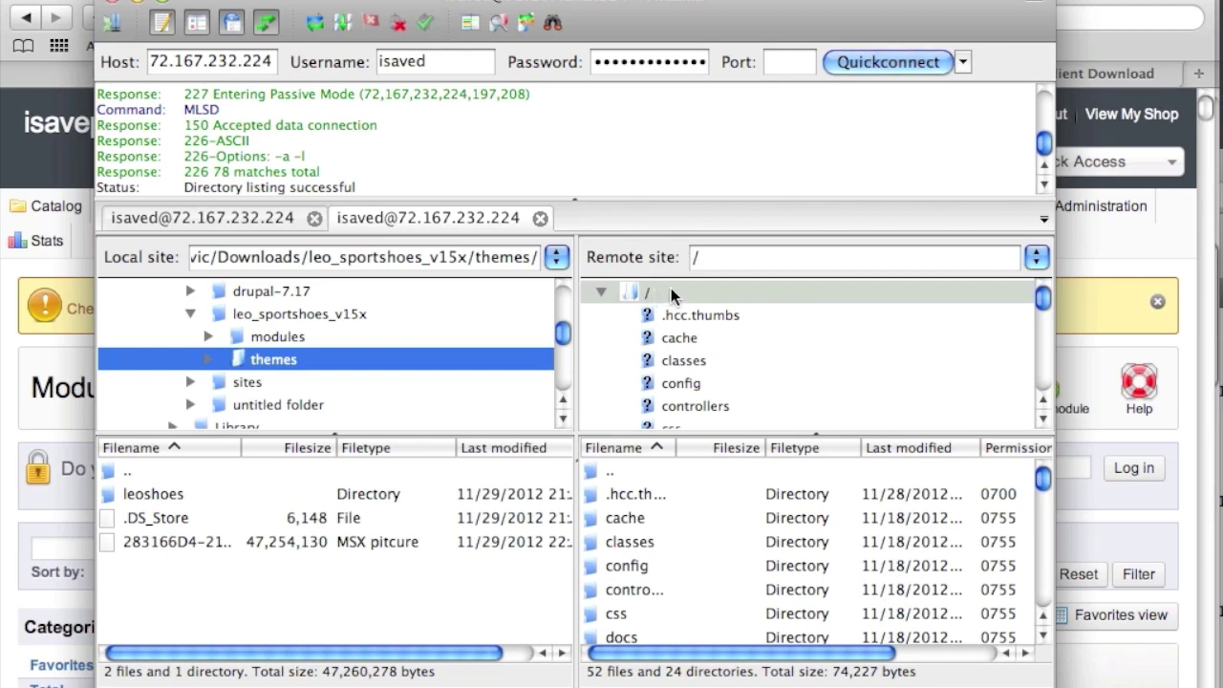
# Collapse the remote modules directory and open the shop's /themes directory on the remote site
pyautogui.scroll(-1, 677, 289)
pyautogui.scroll(1, 668, 291)
pyautogui.click(661, 295)
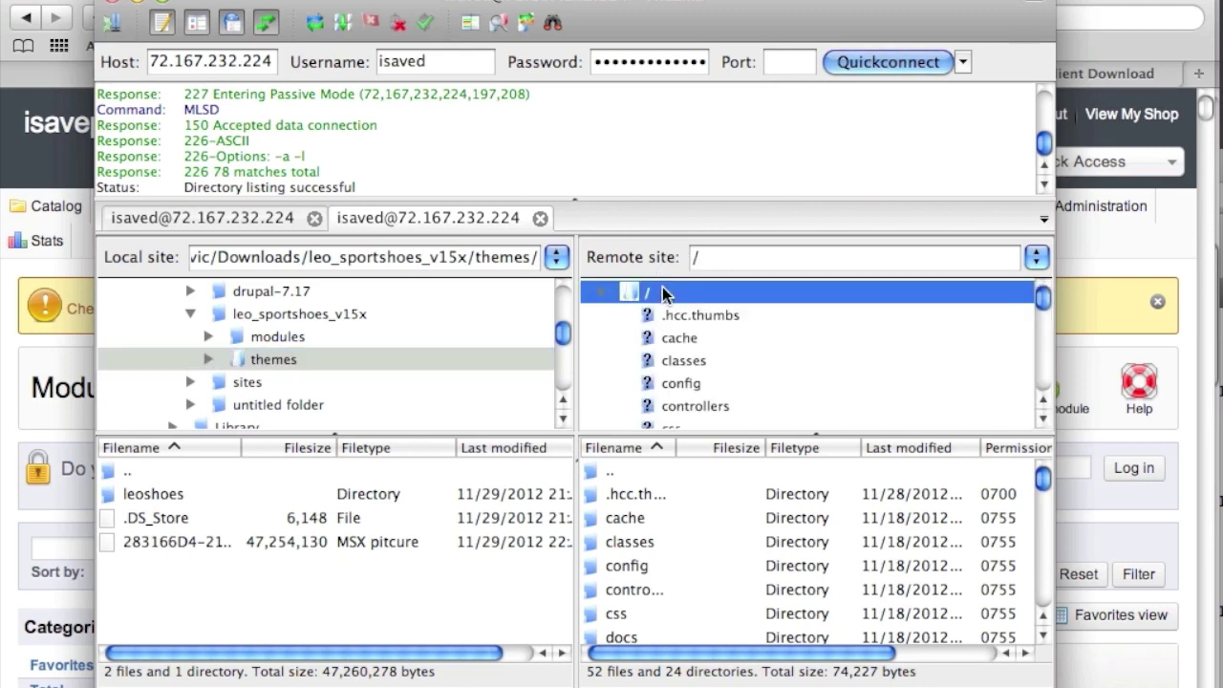
pyautogui.scroll(-5, 674, 335)
pyautogui.scroll(-5, 674, 334)
pyautogui.click(642, 383)
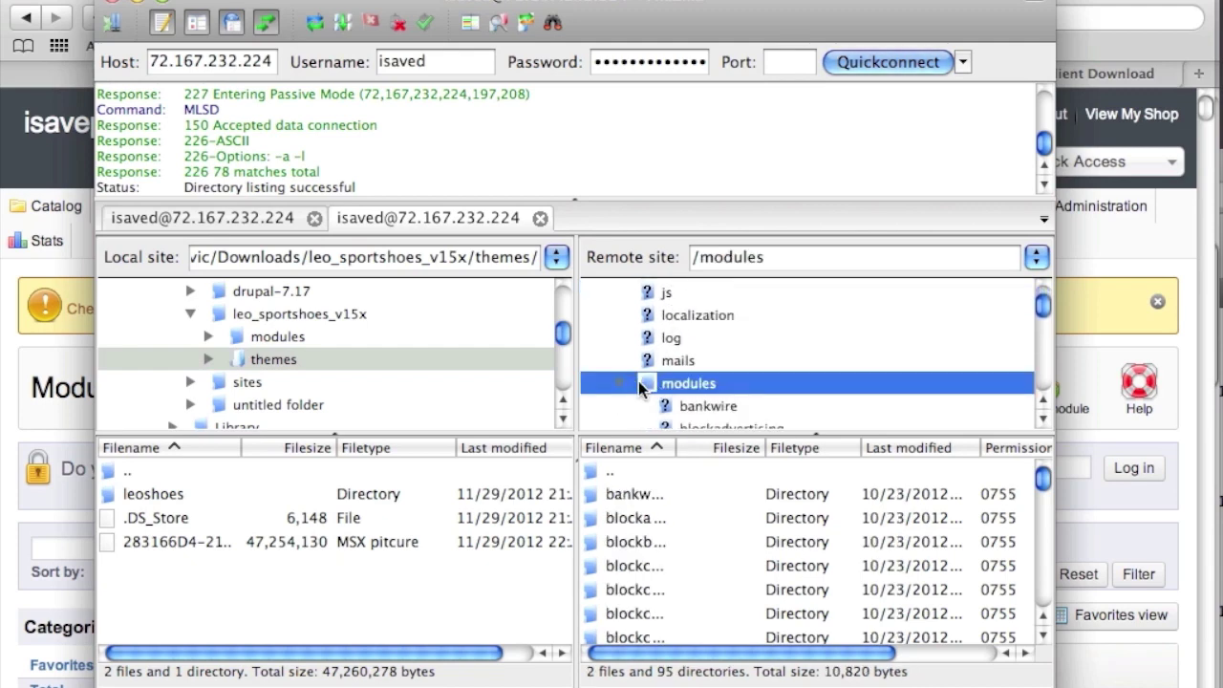
pyautogui.click(621, 383)
pyautogui.scroll(-5, 706, 386)
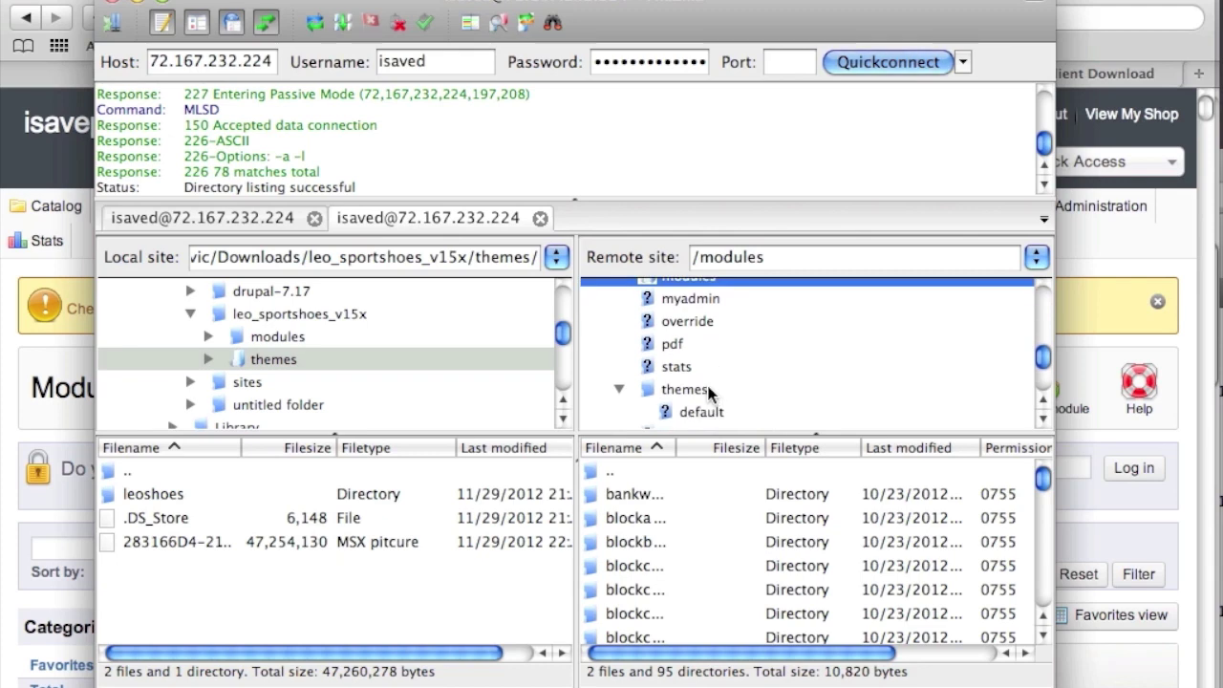
pyautogui.click(680, 389)
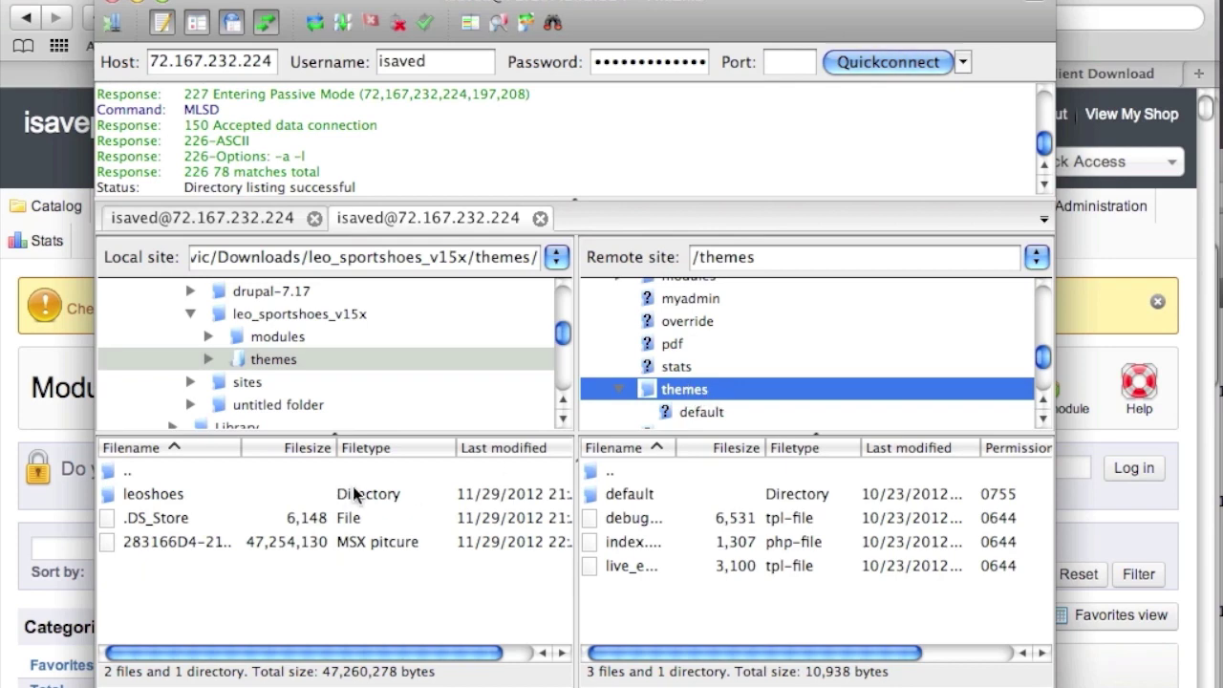
# Select the local leoshoes folder, switch to Safari and look over the theme of the isaveplaza storefront
pyautogui.click(141, 497)
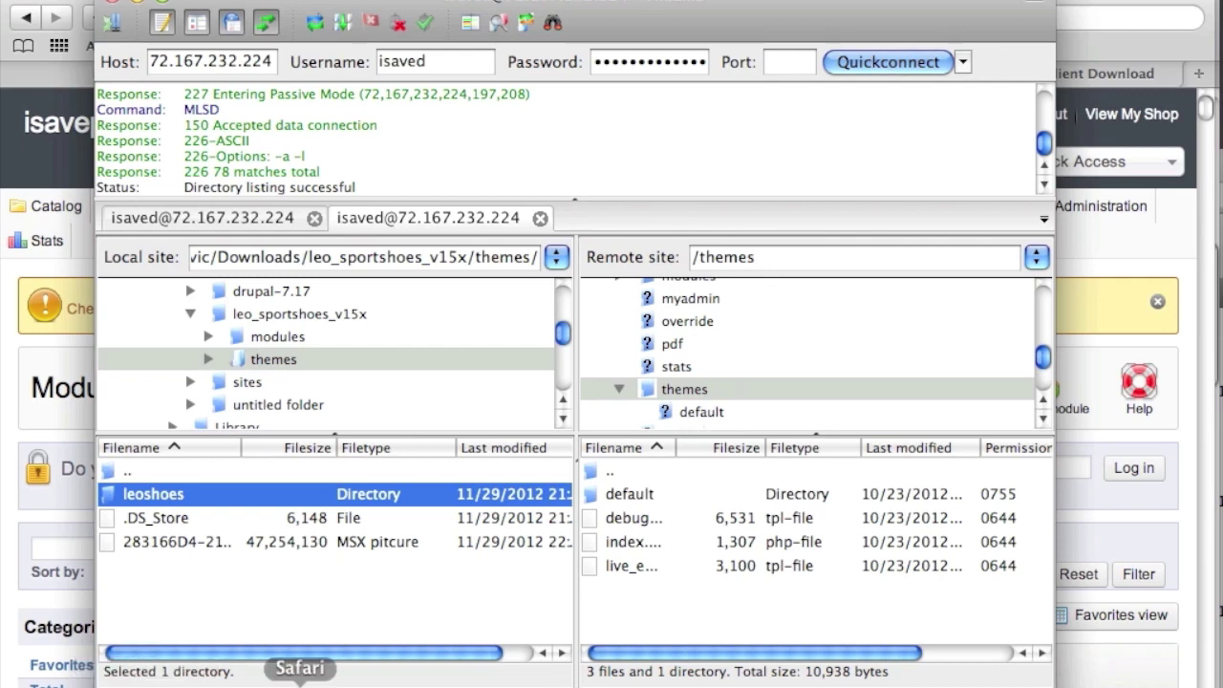
pyautogui.click(300, 683)
pyautogui.click(151, 80)
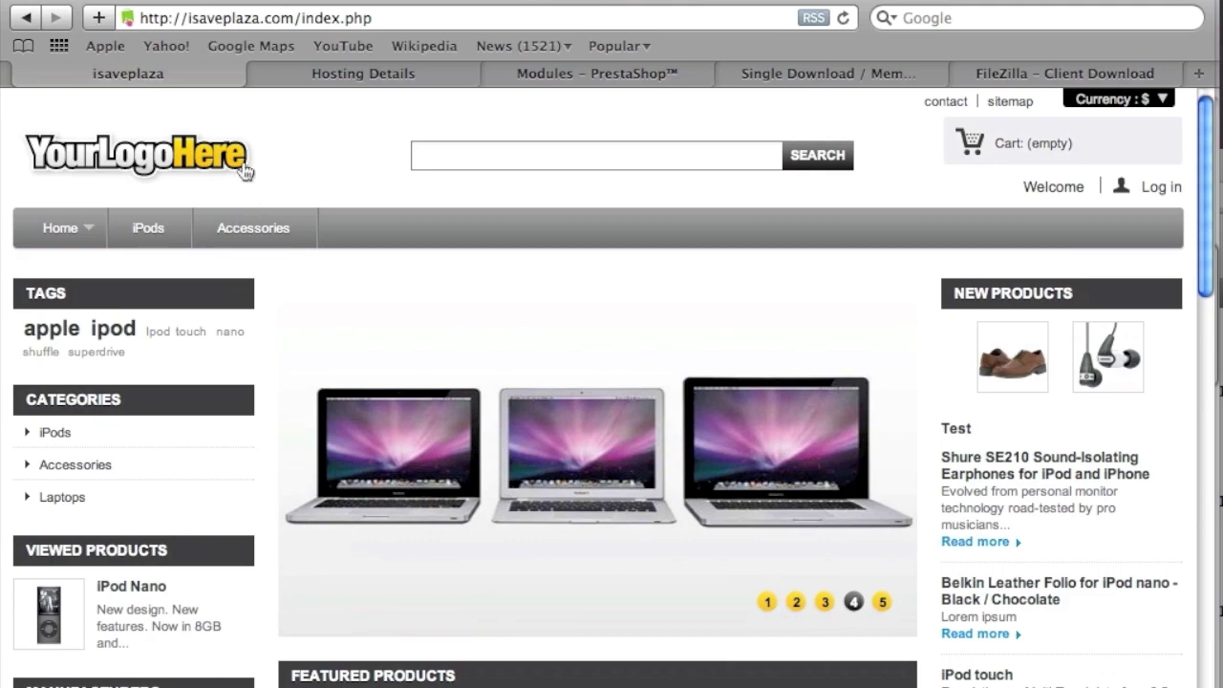
pyautogui.scroll(-5, 136, 306)
pyautogui.scroll(5, 216, 401)
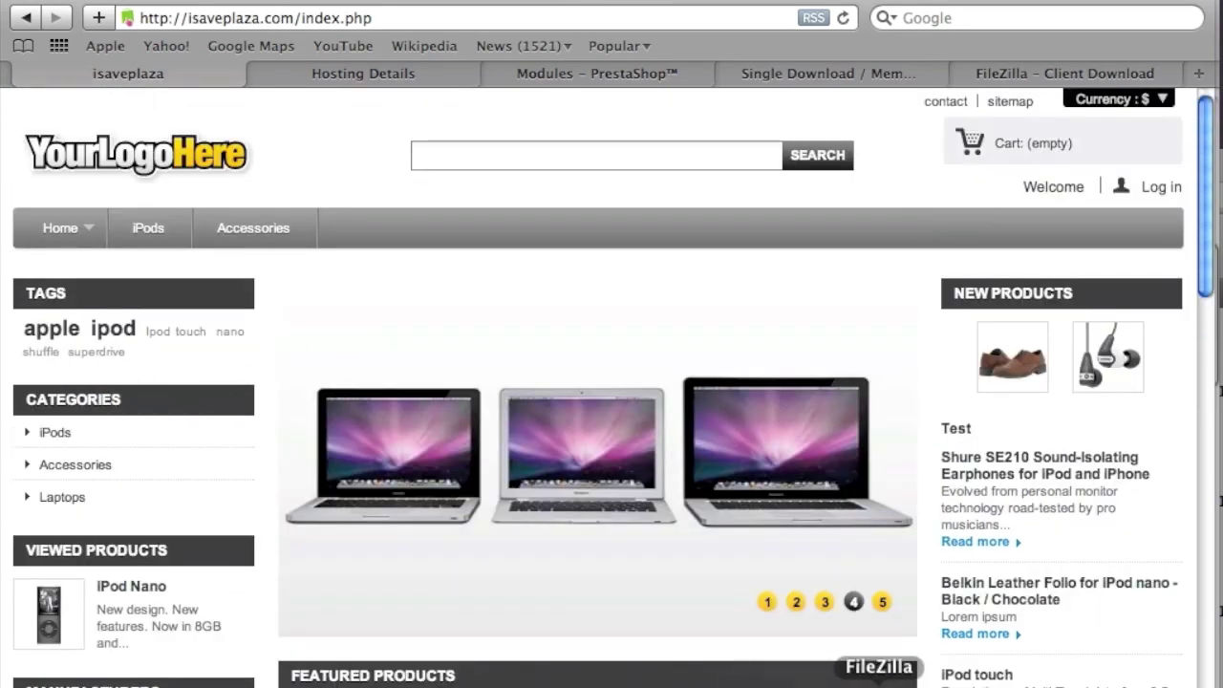
# Switch back to FileZilla and upload the leoshoes theme folder to the shop's /themes directory
pyautogui.click(879, 683)
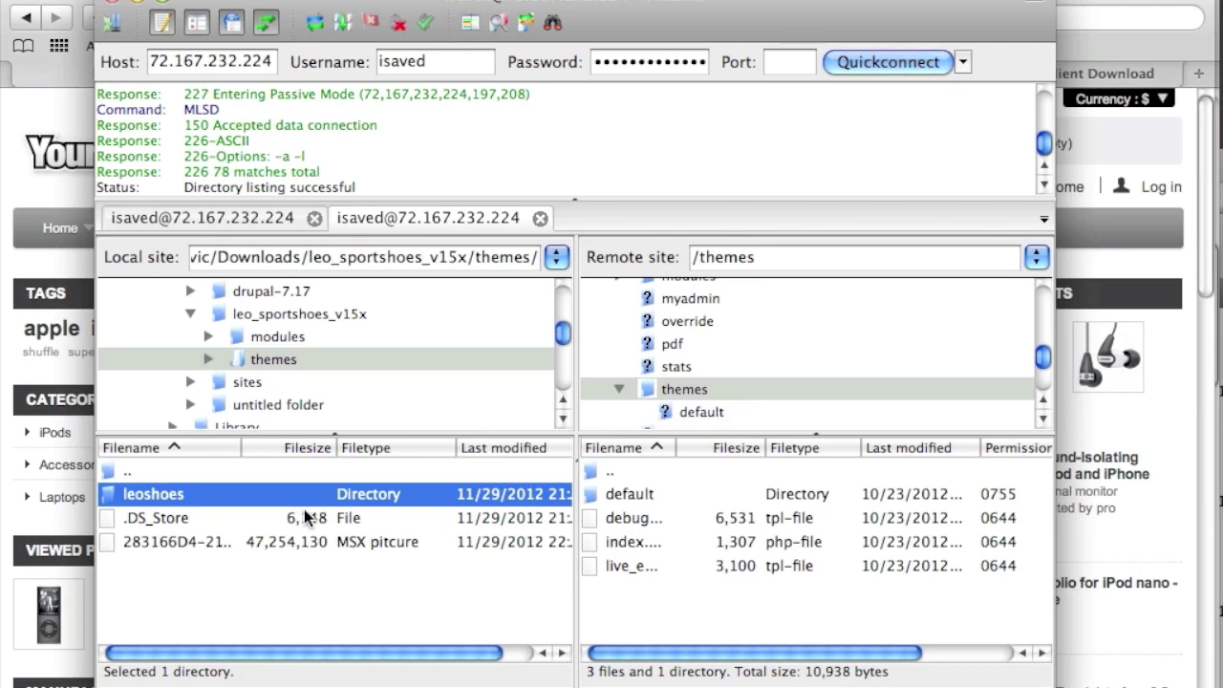
pyautogui.rightClick(194, 501)
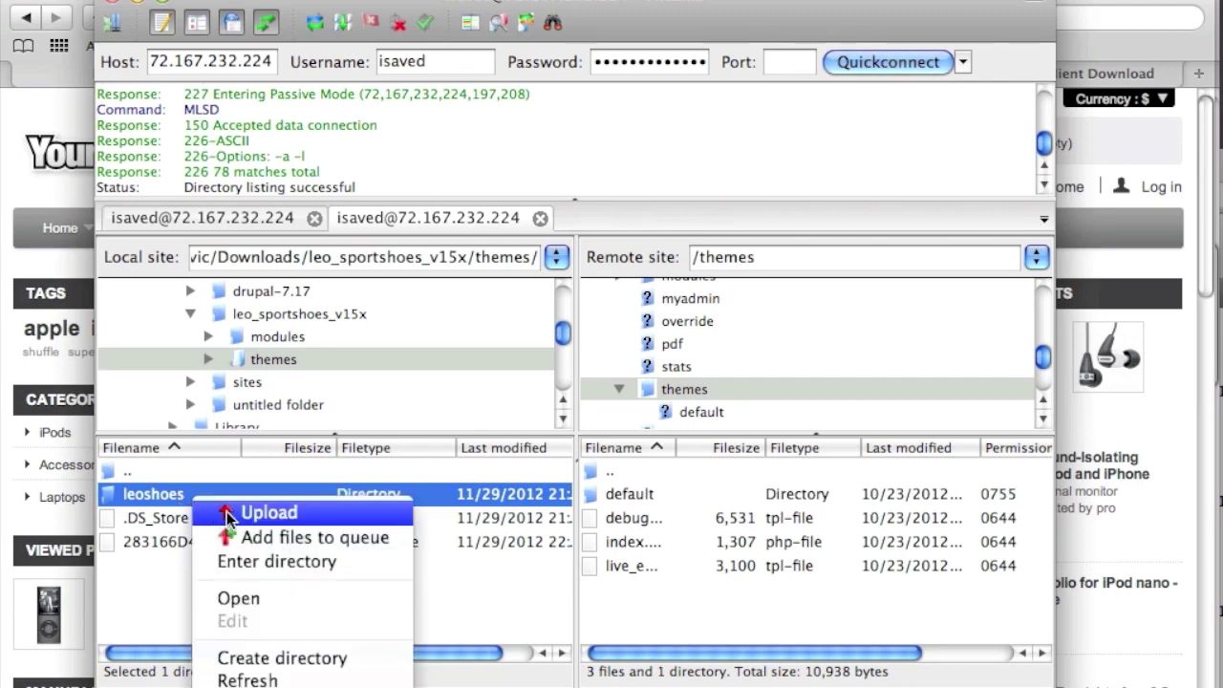
pyautogui.click(227, 511)
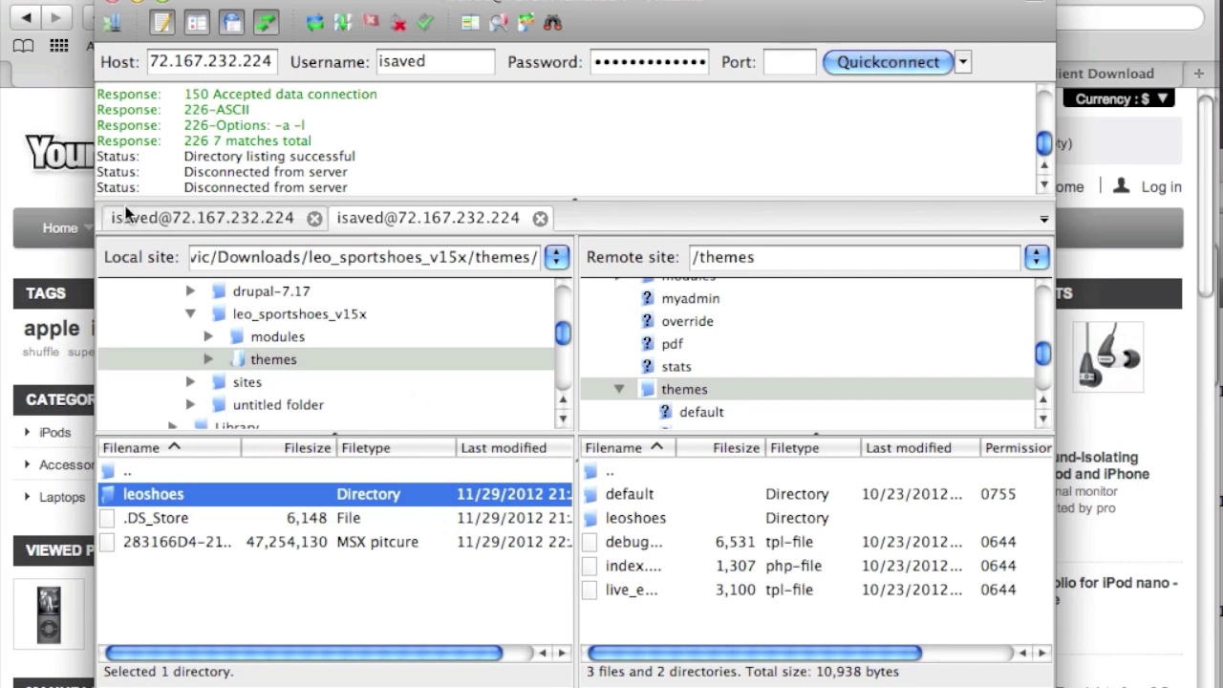
# Switch to Safari and look over the back-office list of modules and the shop's front page
pyautogui.click(35, 195)
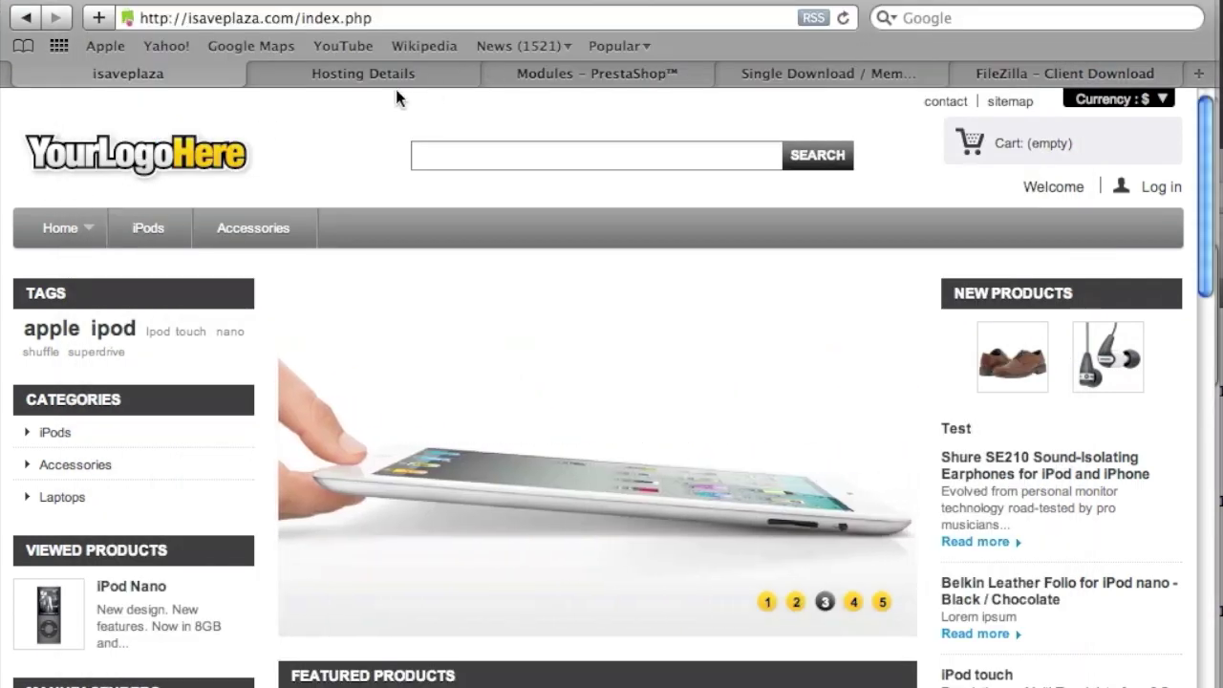
pyautogui.click(651, 64)
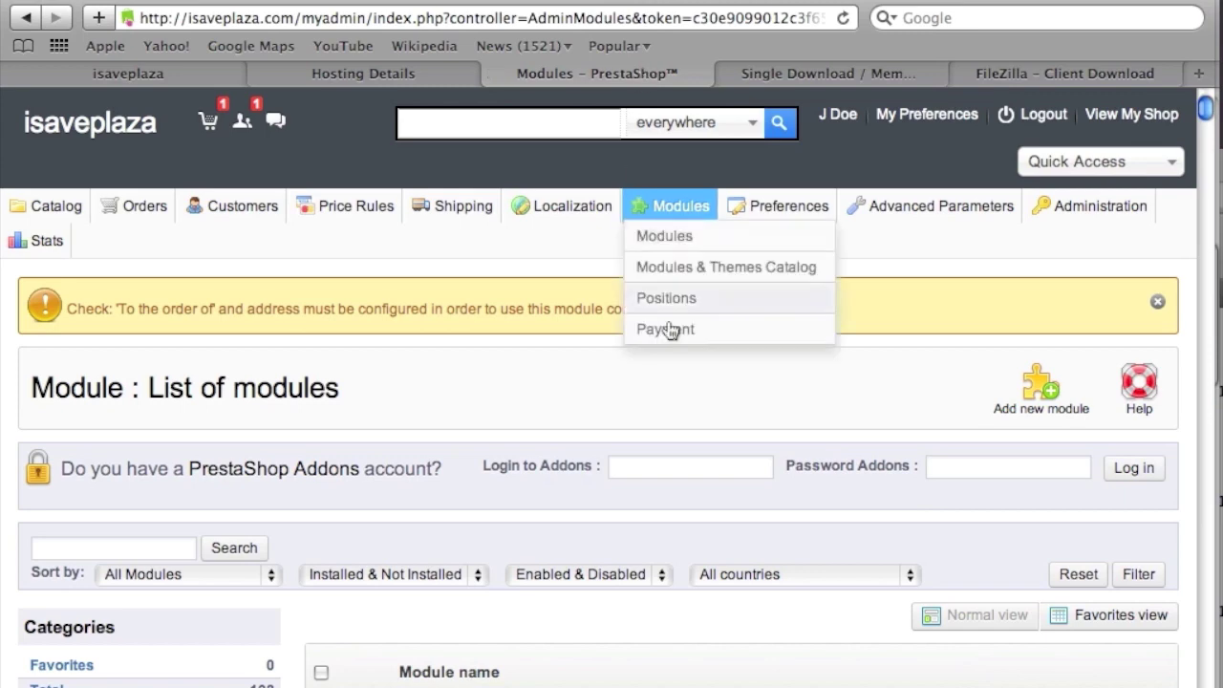
pyautogui.scroll(-3, 595, 419)
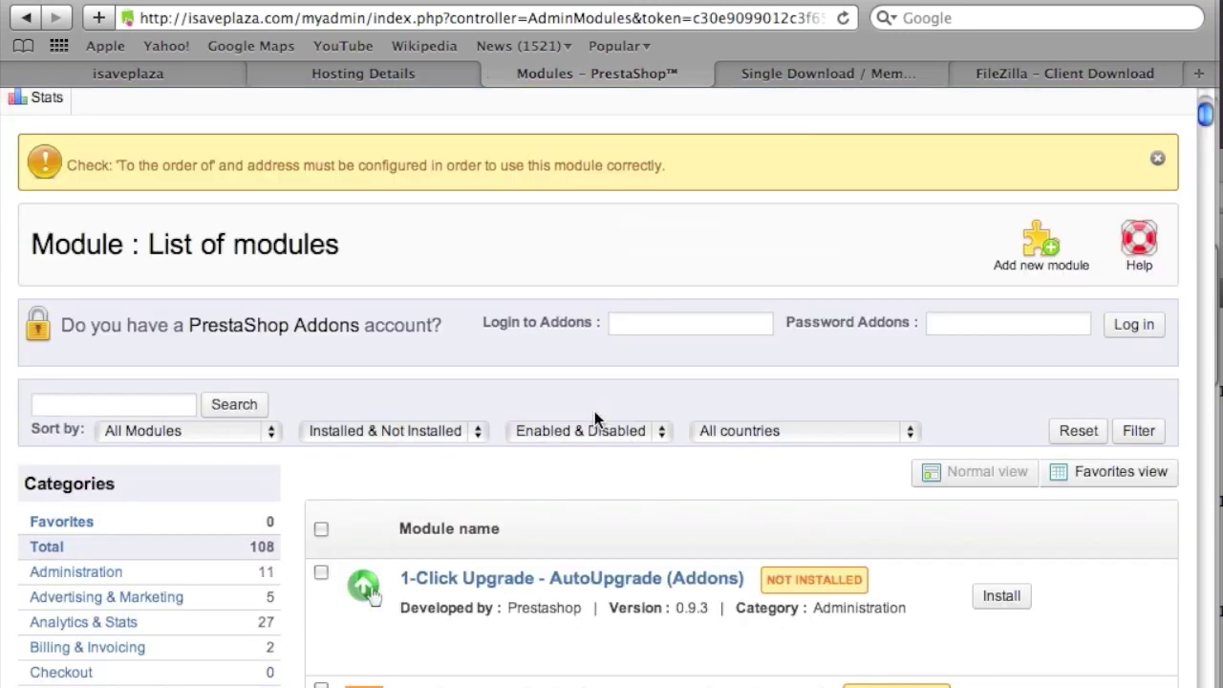
pyautogui.scroll(3, 440, 434)
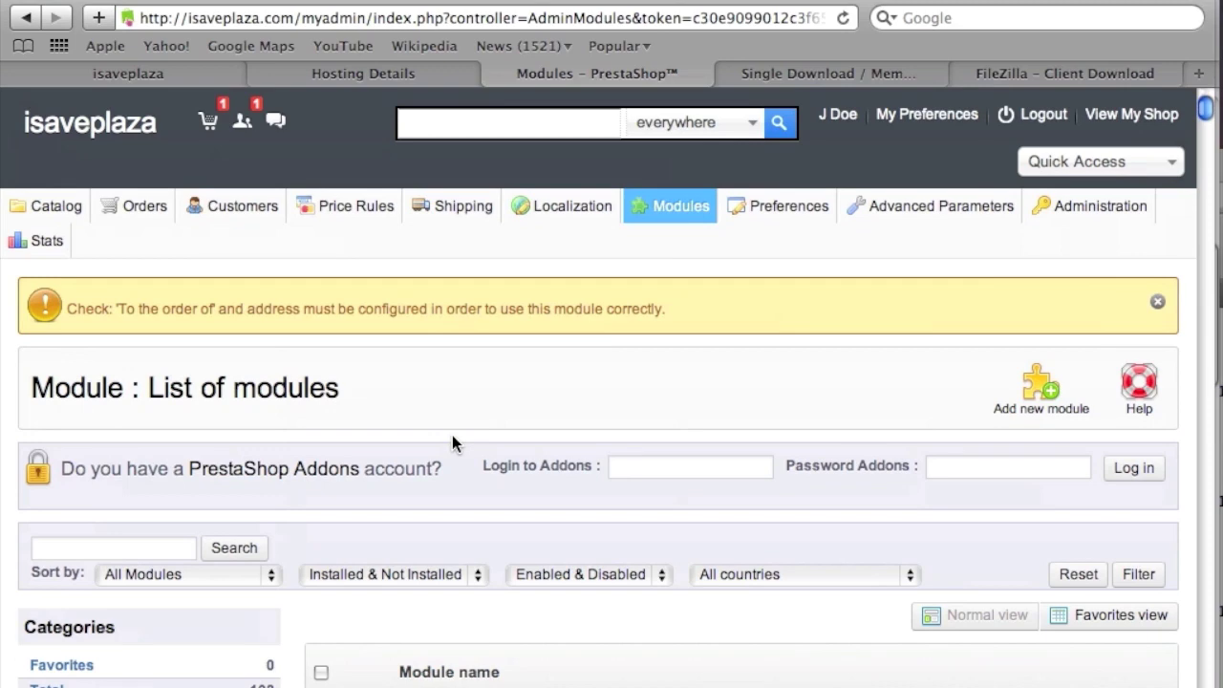
pyautogui.click(193, 75)
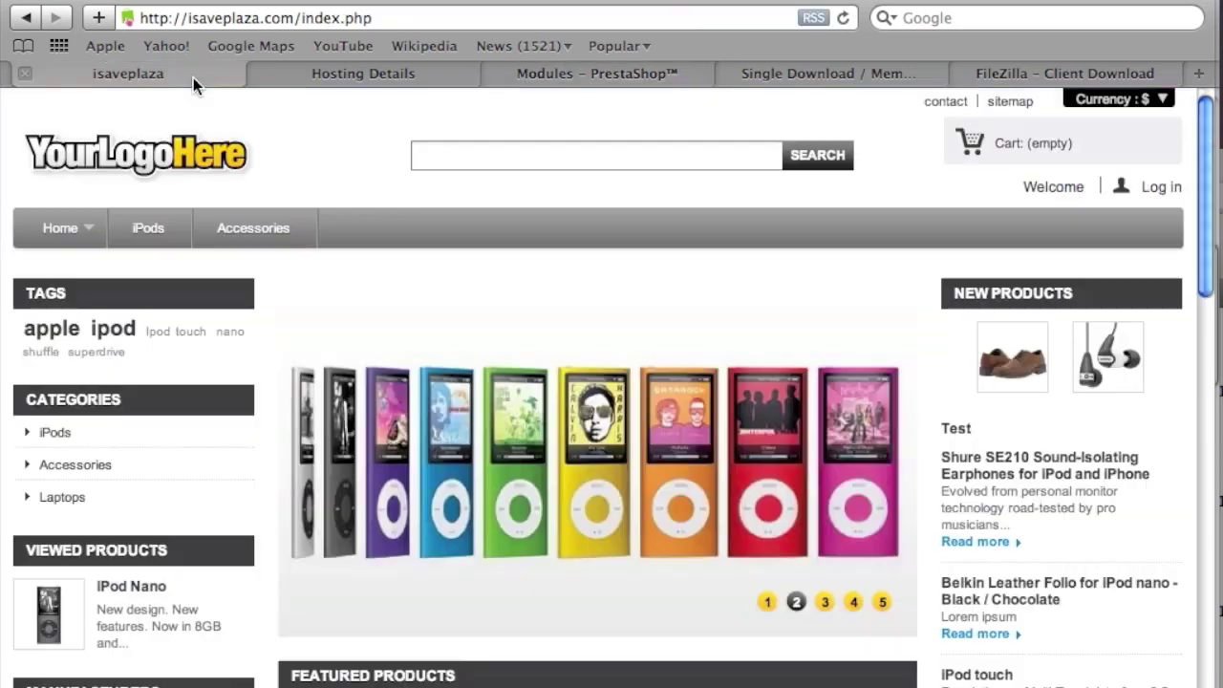
pyautogui.click(596, 79)
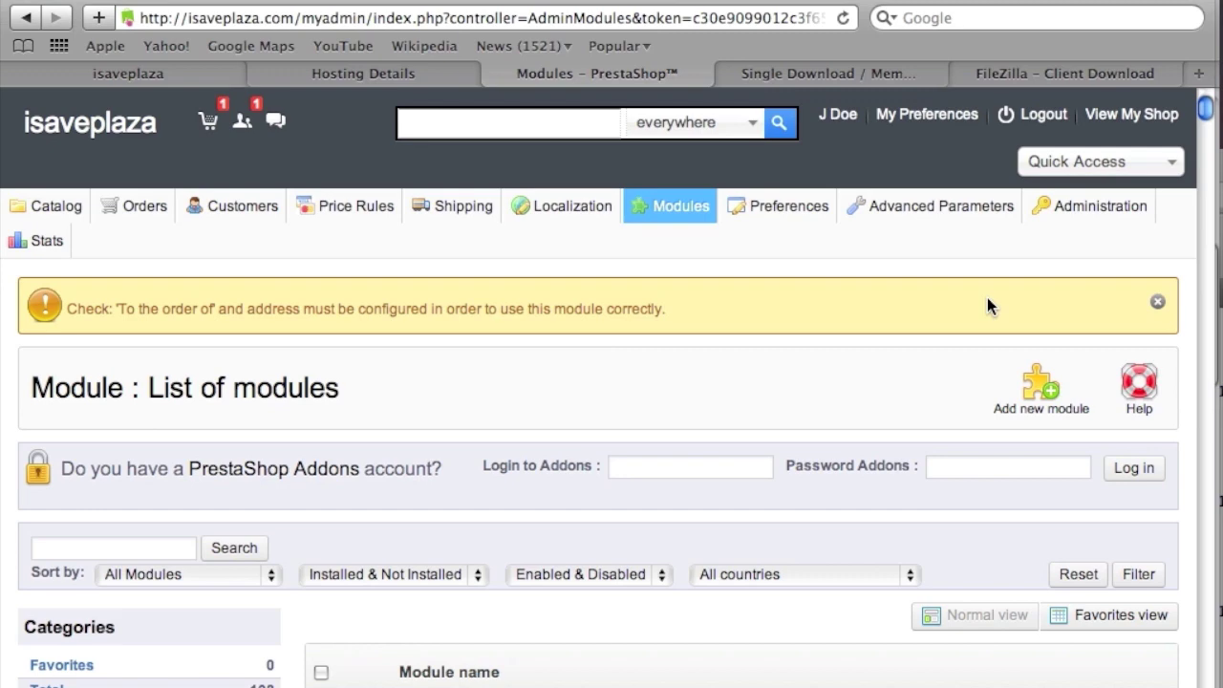
# Open the iPod Nano product page from the featured products on the shop's front page
pyautogui.click(240, 76)
pyautogui.scroll(-5, 348, 194)
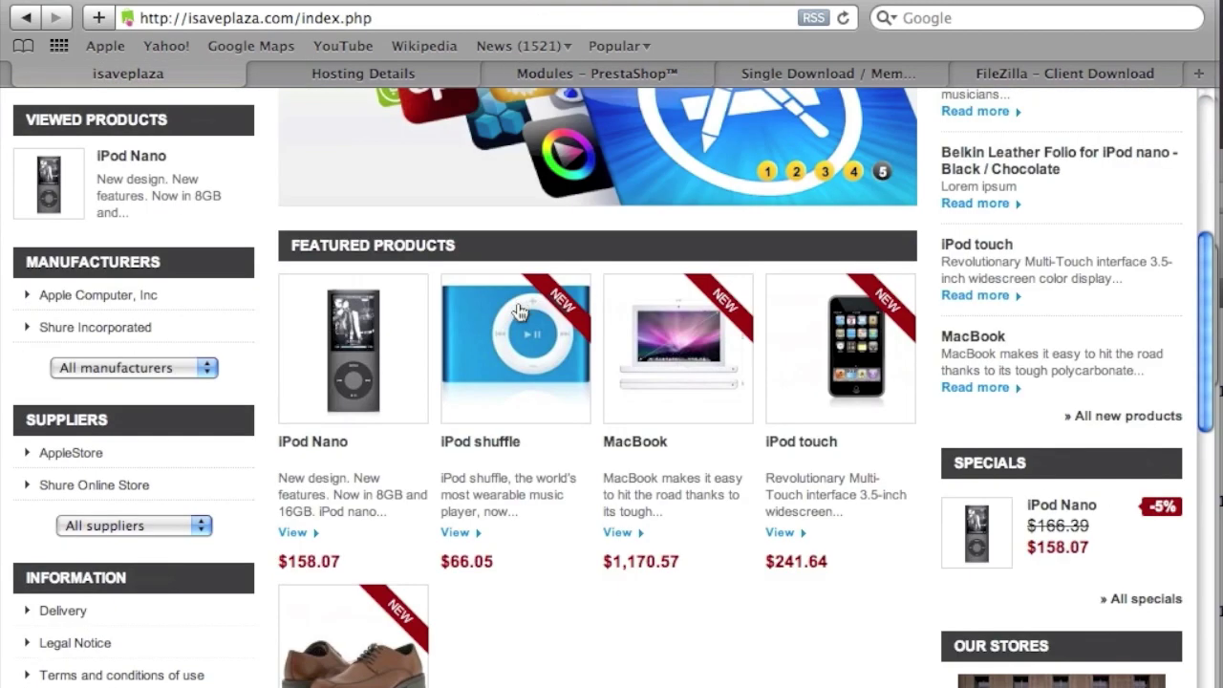
pyautogui.click(347, 368)
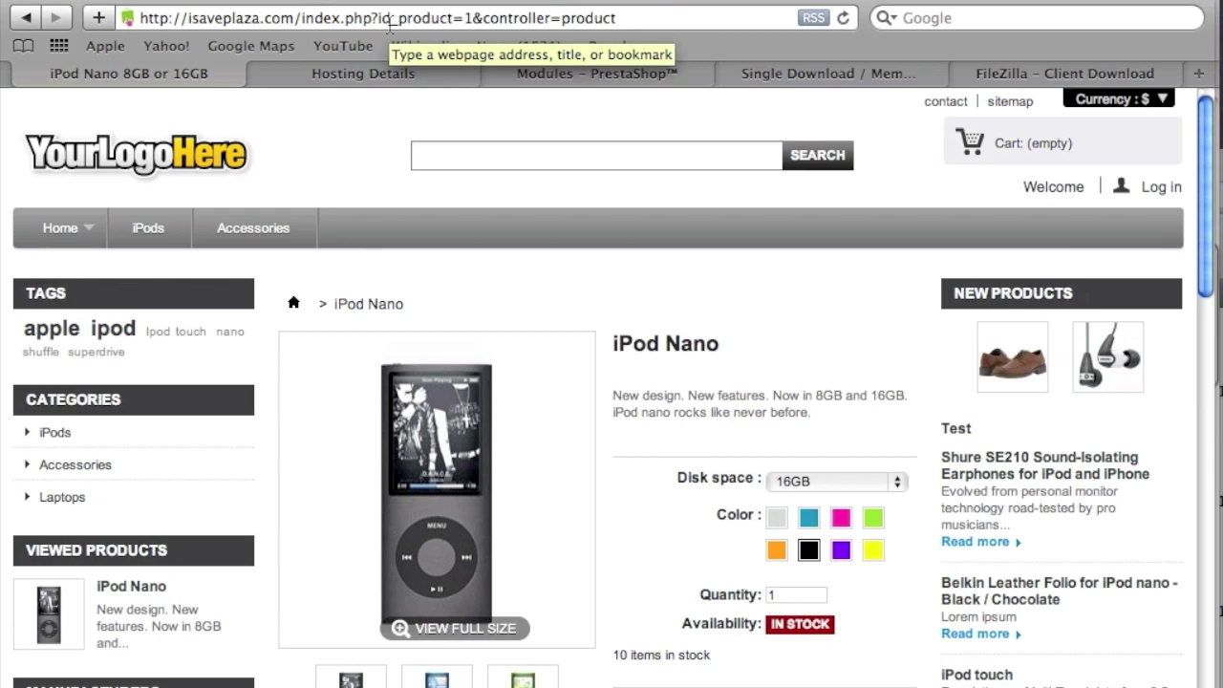
# Copy the main iPod Nano image's address into the browser's address bar and remove "_default" from its file name
pyautogui.rightClick(447, 394)
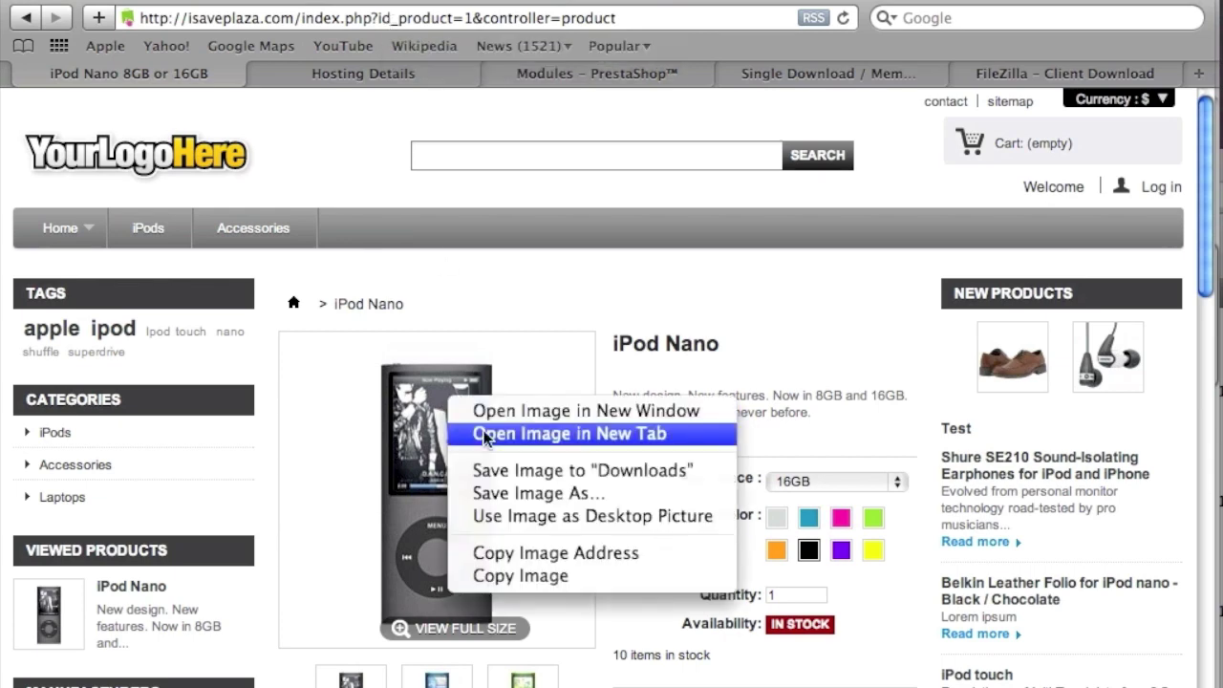
pyautogui.click(564, 554)
pyautogui.click(394, 19)
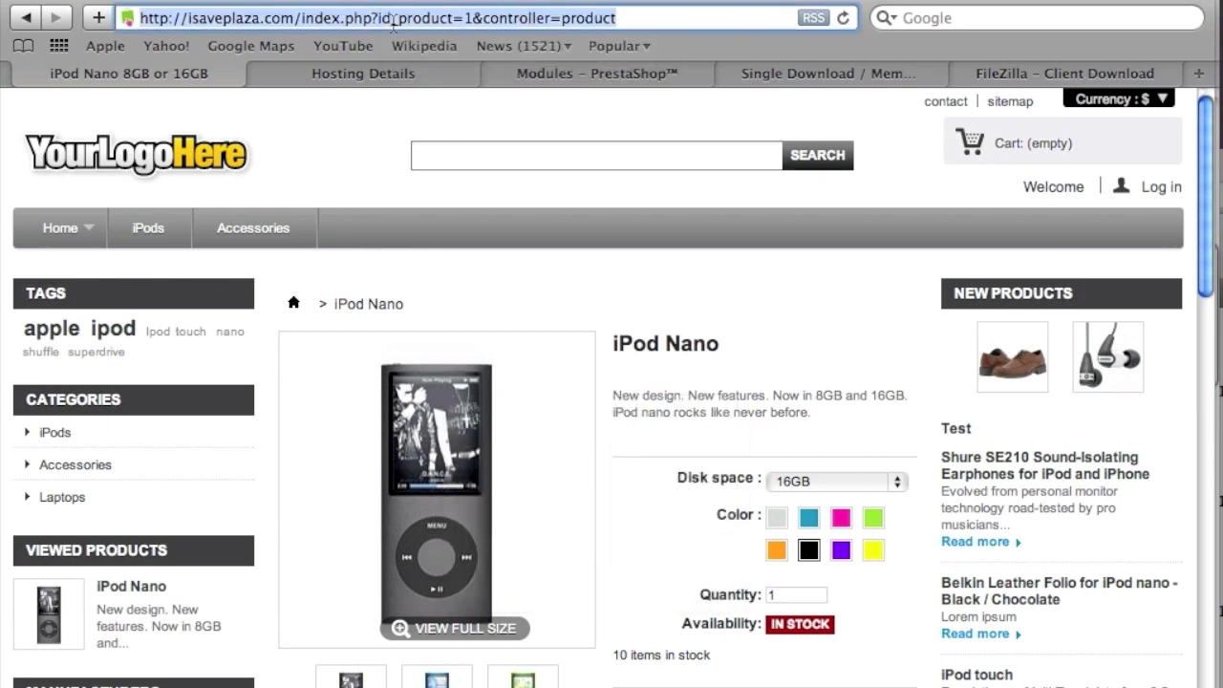
pyautogui.press('super+v')
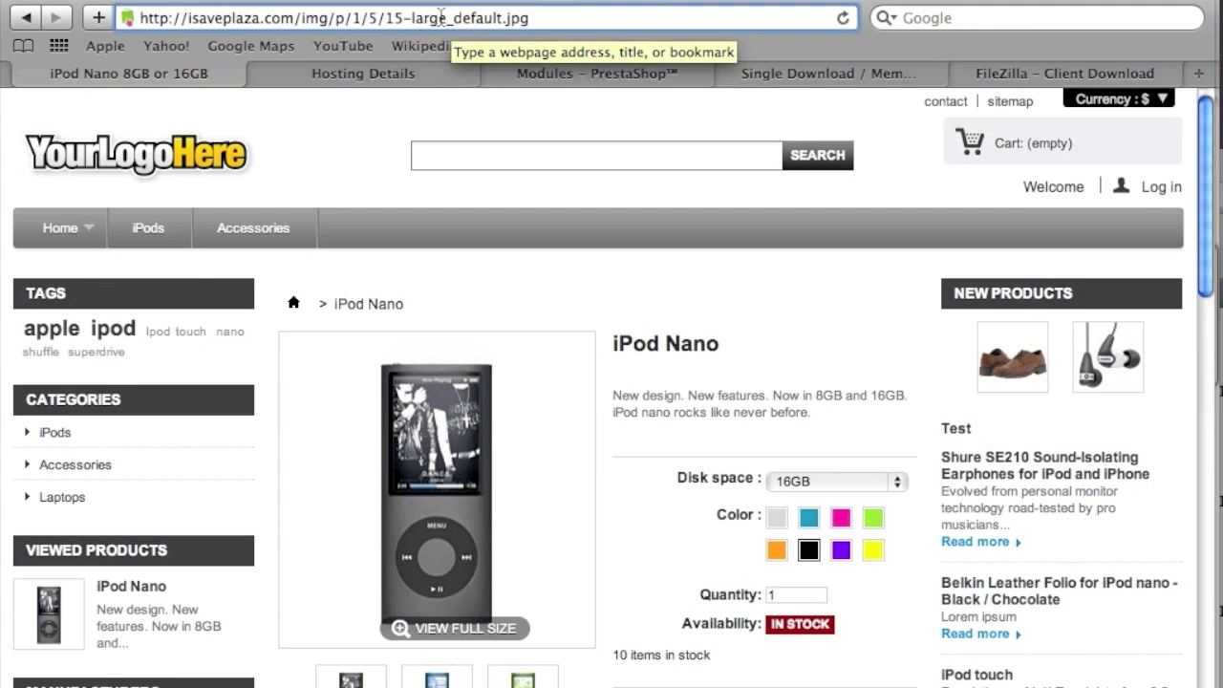
pyautogui.moveTo(449, 18); pyautogui.dragTo(503, 21)
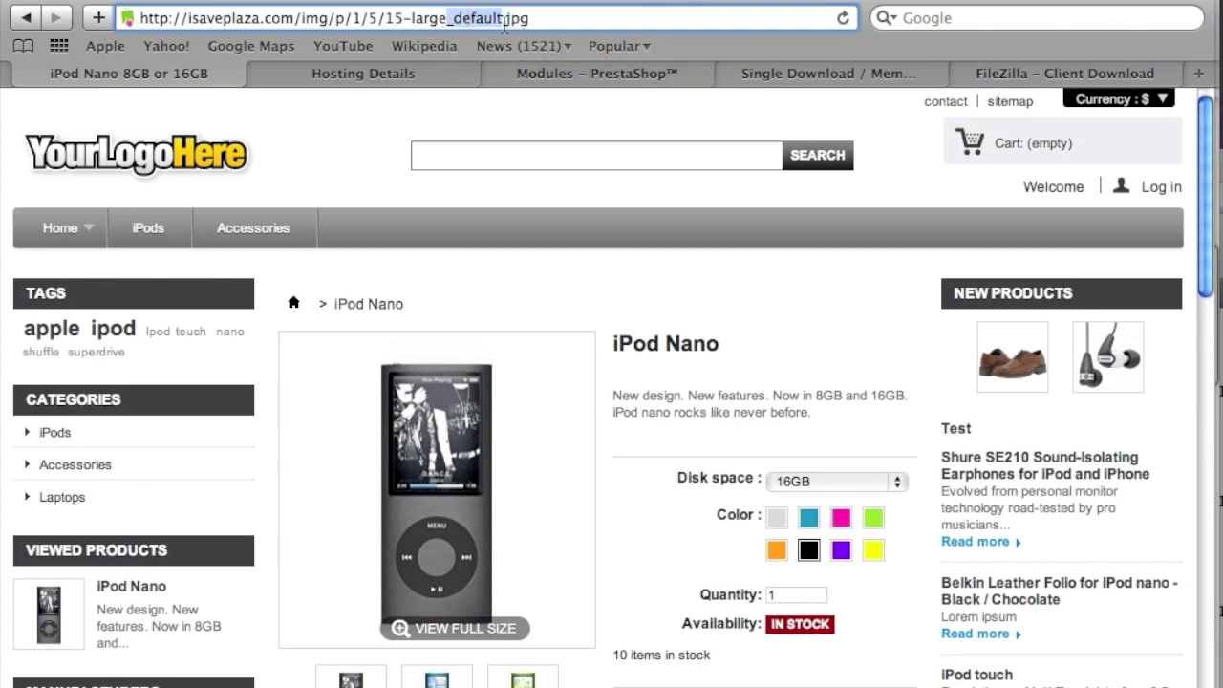
pyautogui.press('BackSpace')
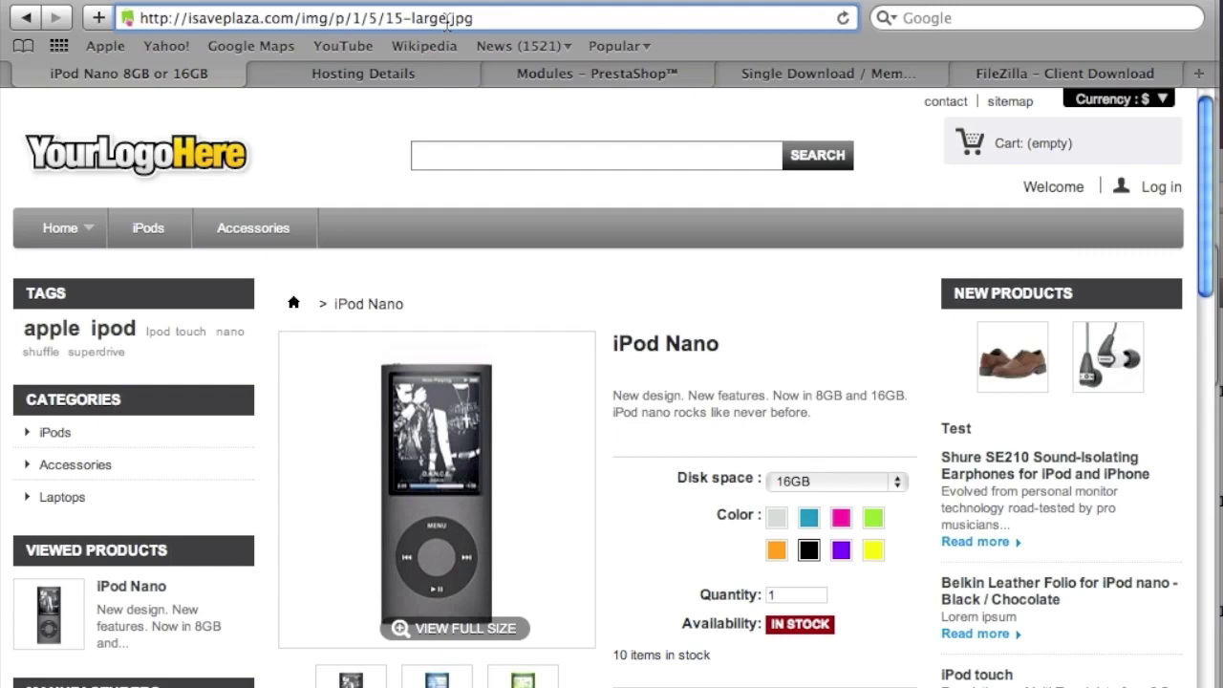
# Return to the PrestaShop back office and open the SEO & URLs preferences
pyautogui.click(577, 77)
pyautogui.moveTo(726, 238)
pyautogui.moveTo(761, 203)
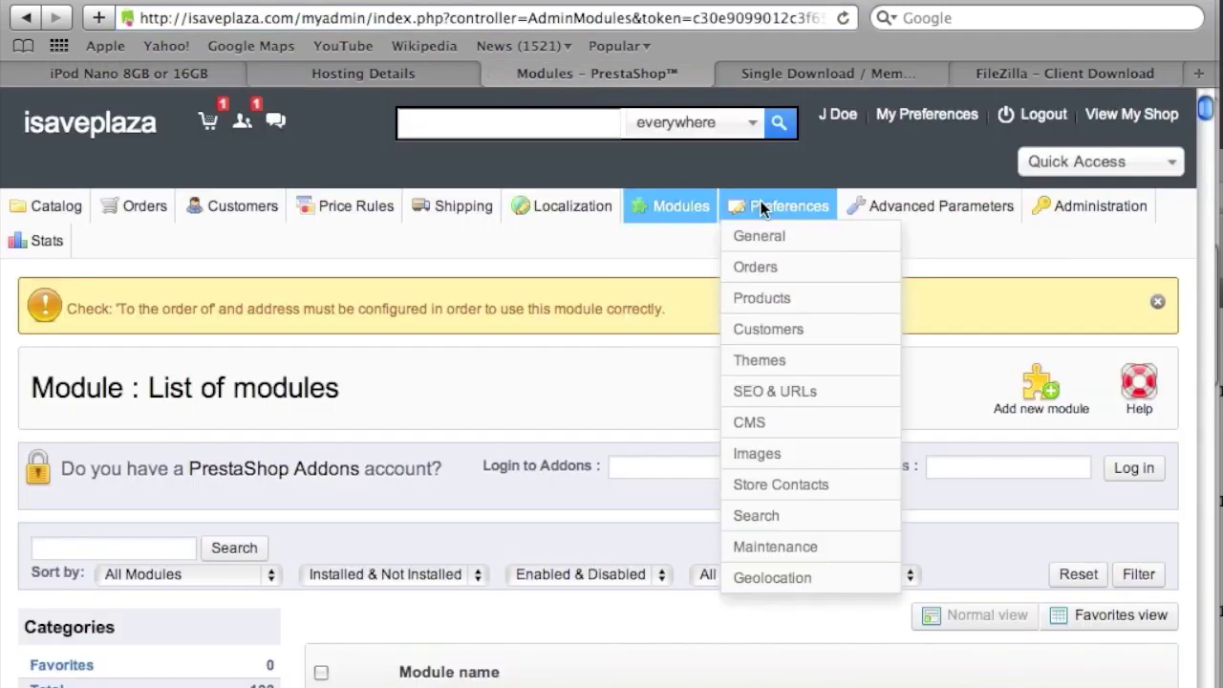
pyautogui.click(798, 401)
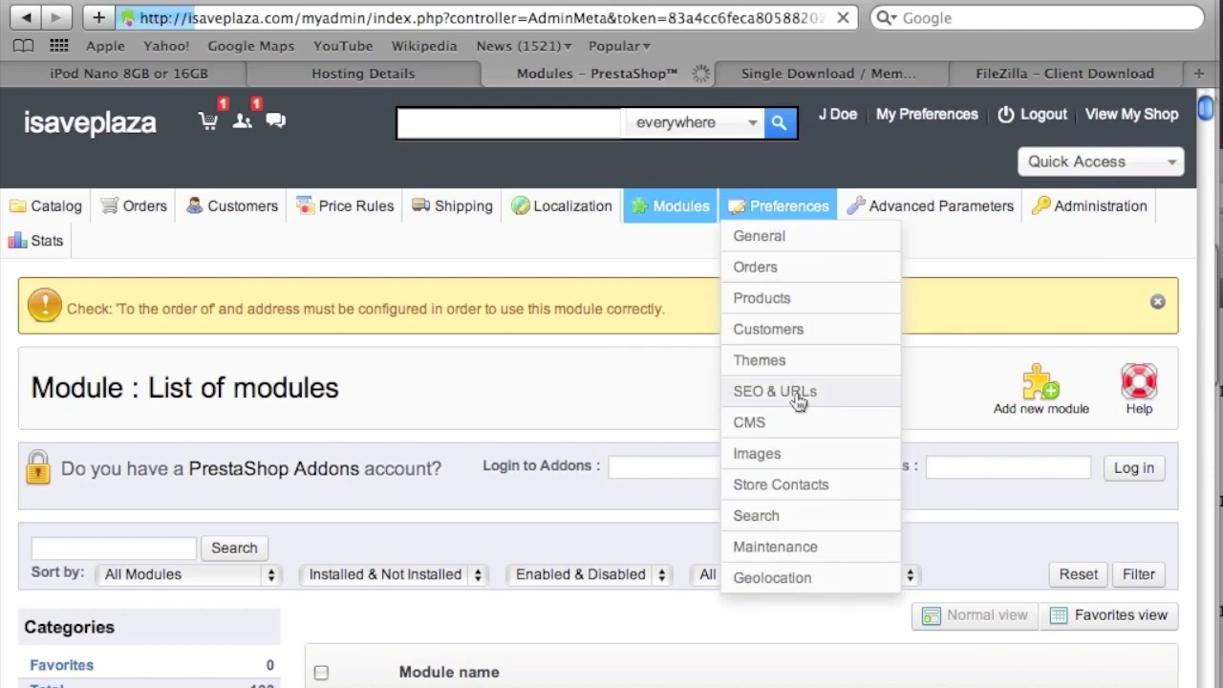
# Review the Set up URLs options on the SEO & URLs page and save them
pyautogui.scroll(-10, 675, 425)
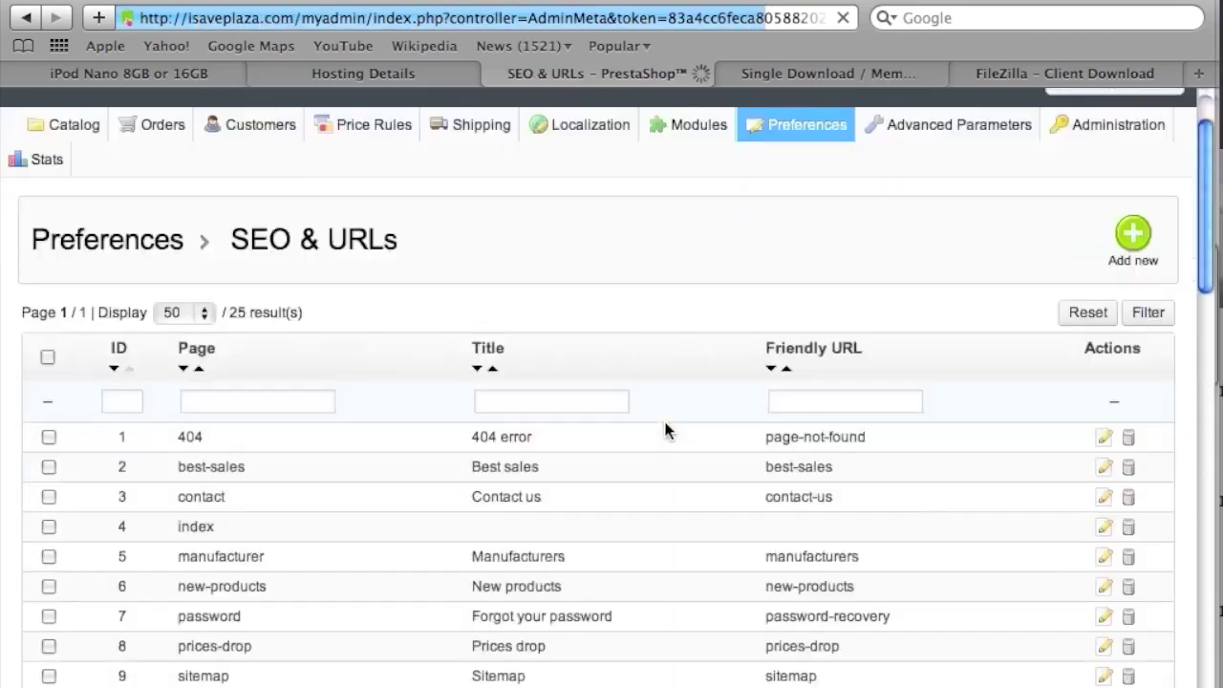
pyautogui.scroll(-3, 673, 429)
pyautogui.scroll(4, 518, 309)
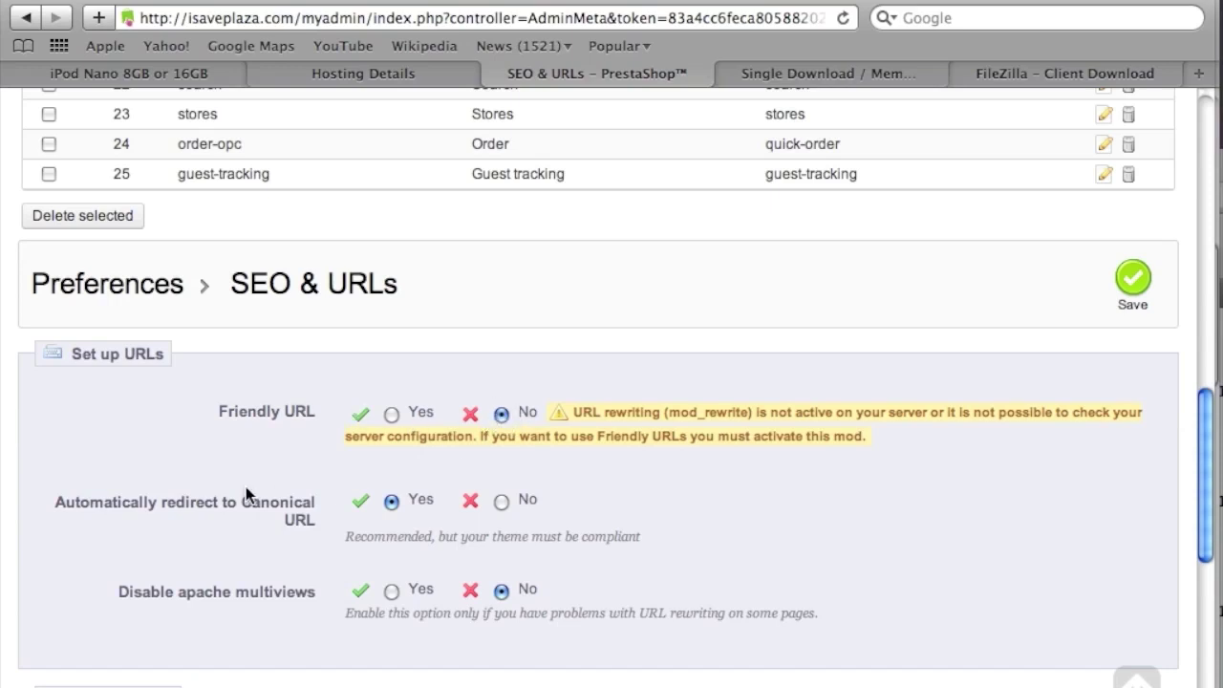
pyautogui.click(1141, 289)
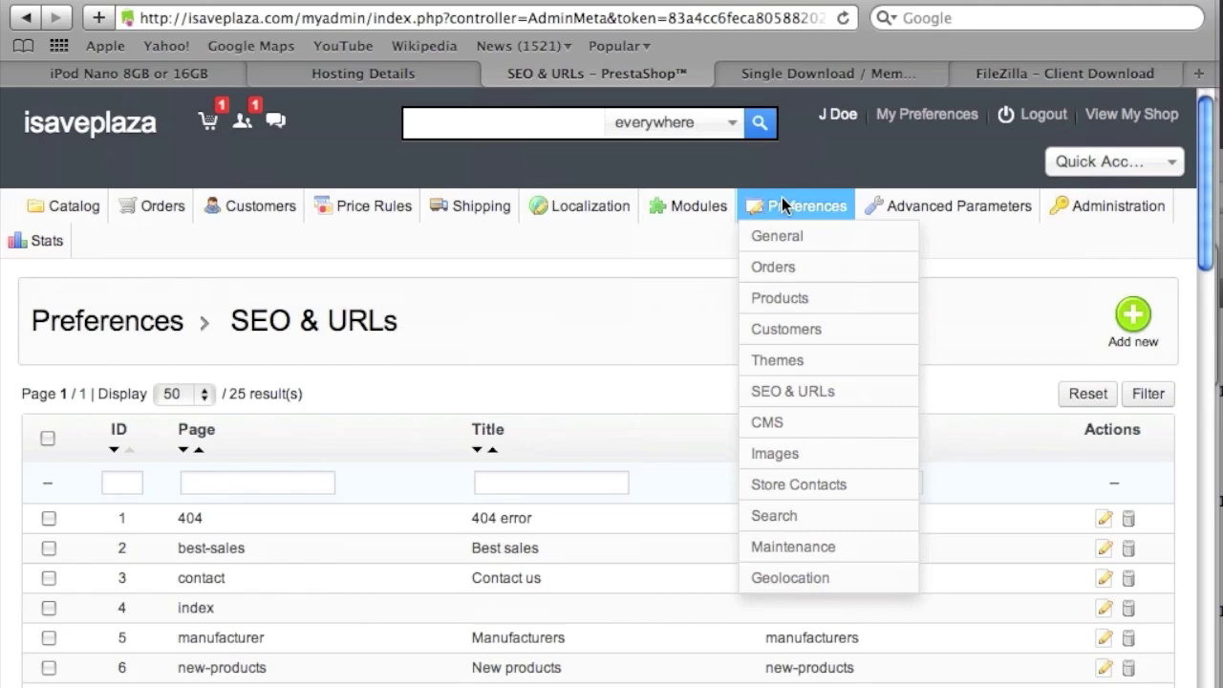
# Open the Themes preferences, select the leoshoes theme for the isaveplaza shop and save the theme appearance
pyautogui.click(794, 361)
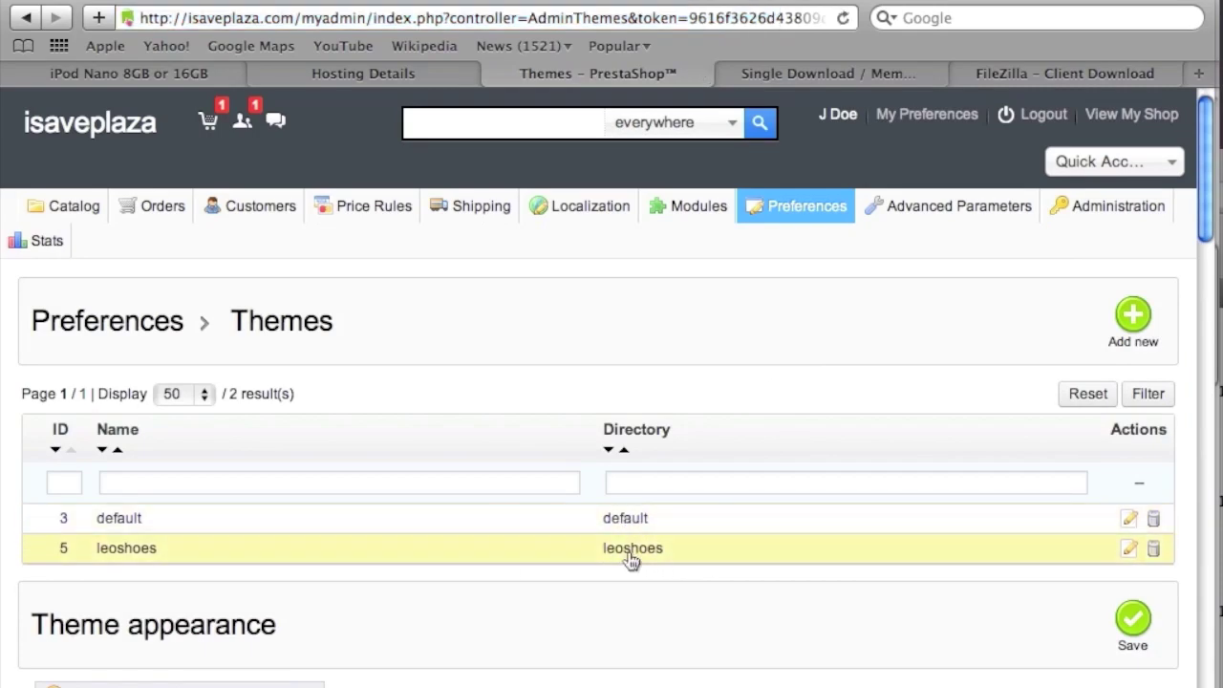
pyautogui.scroll(-4, 639, 587)
pyautogui.scroll(-5, 639, 586)
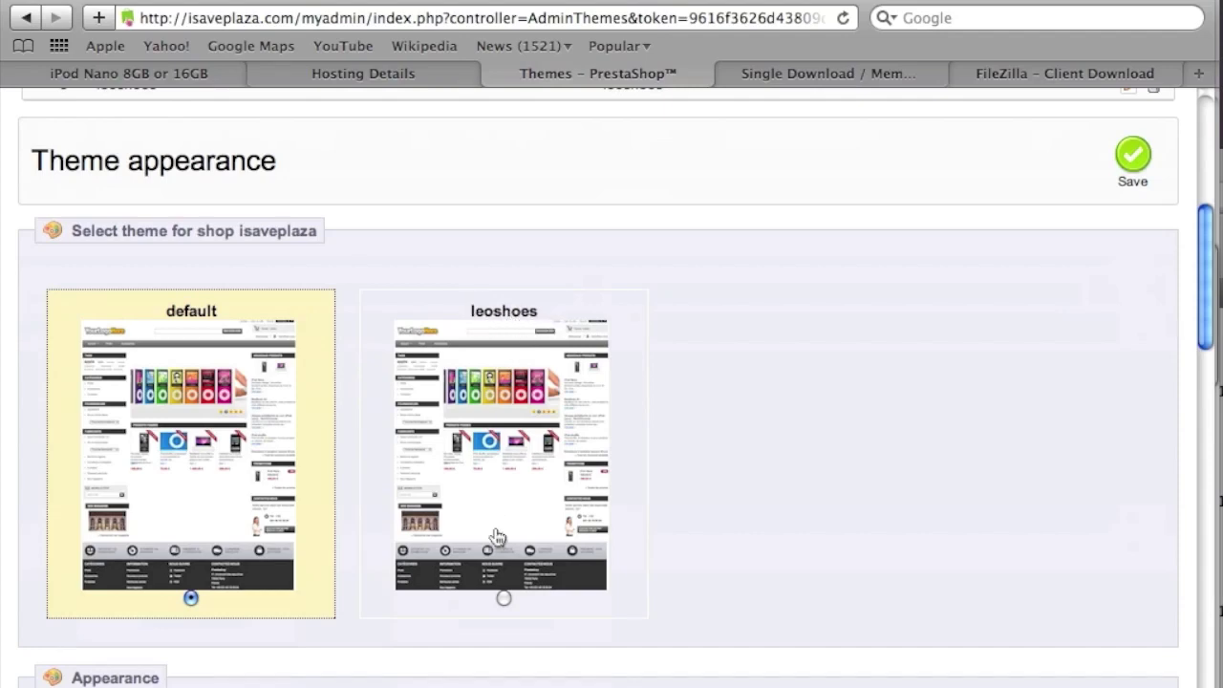
pyautogui.click(504, 599)
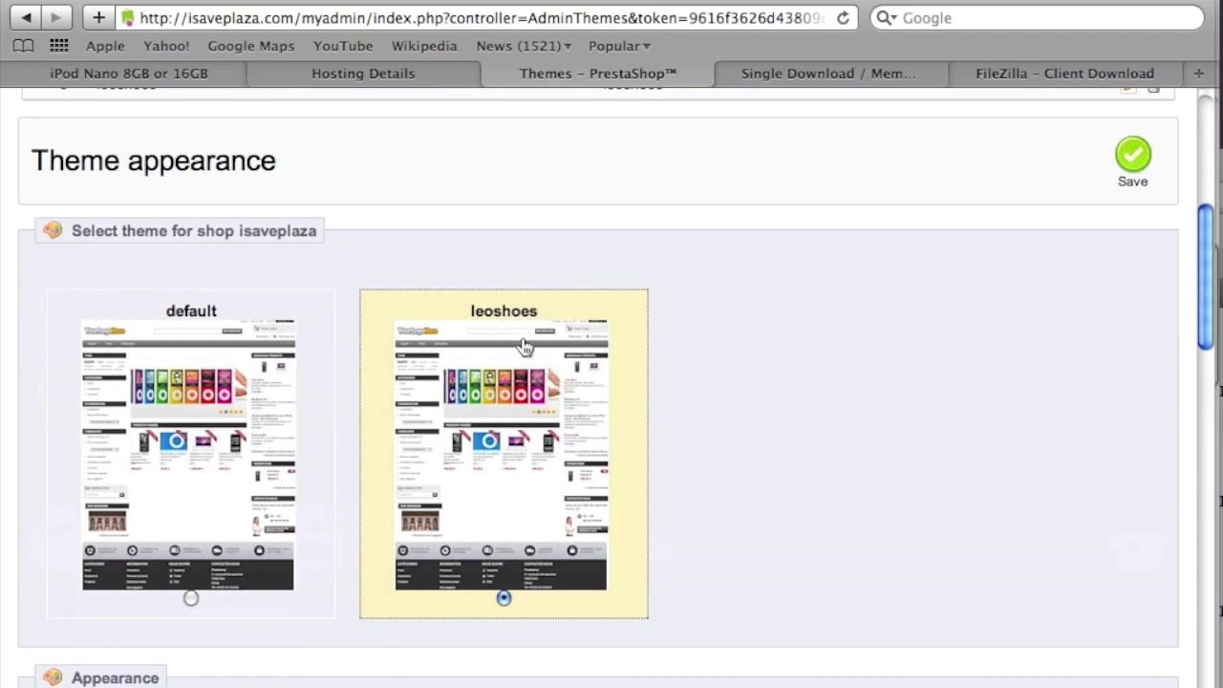
pyautogui.click(1120, 161)
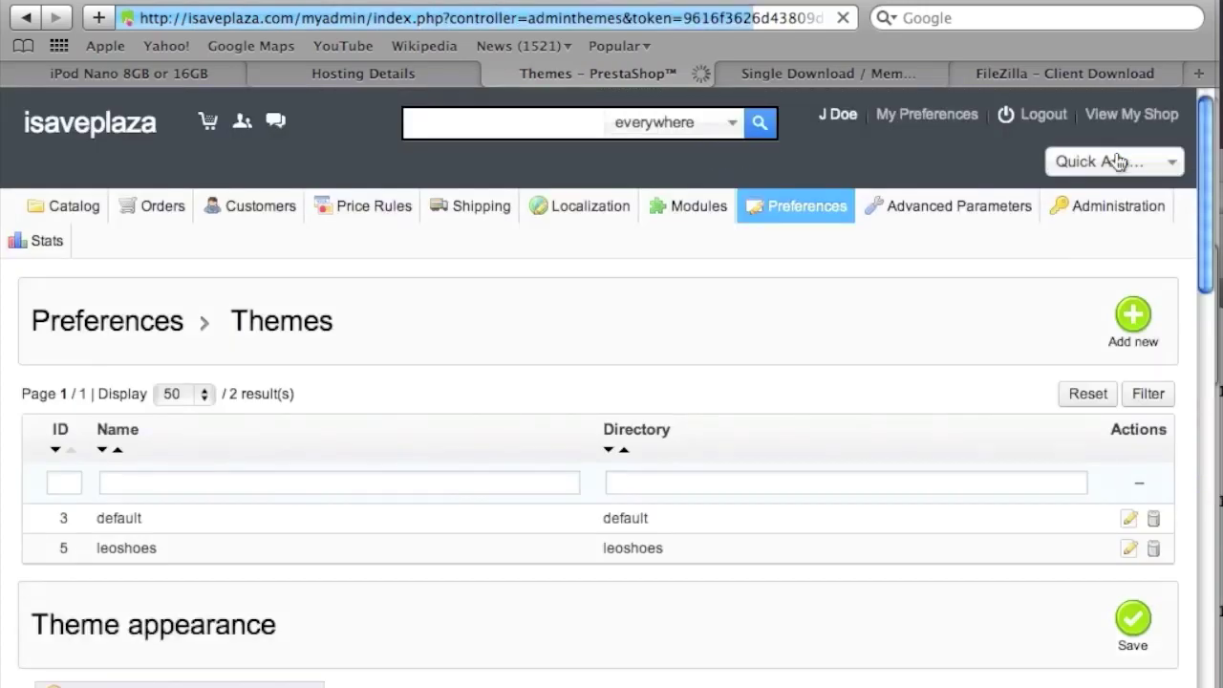
pyautogui.scroll(-5, 963, 427)
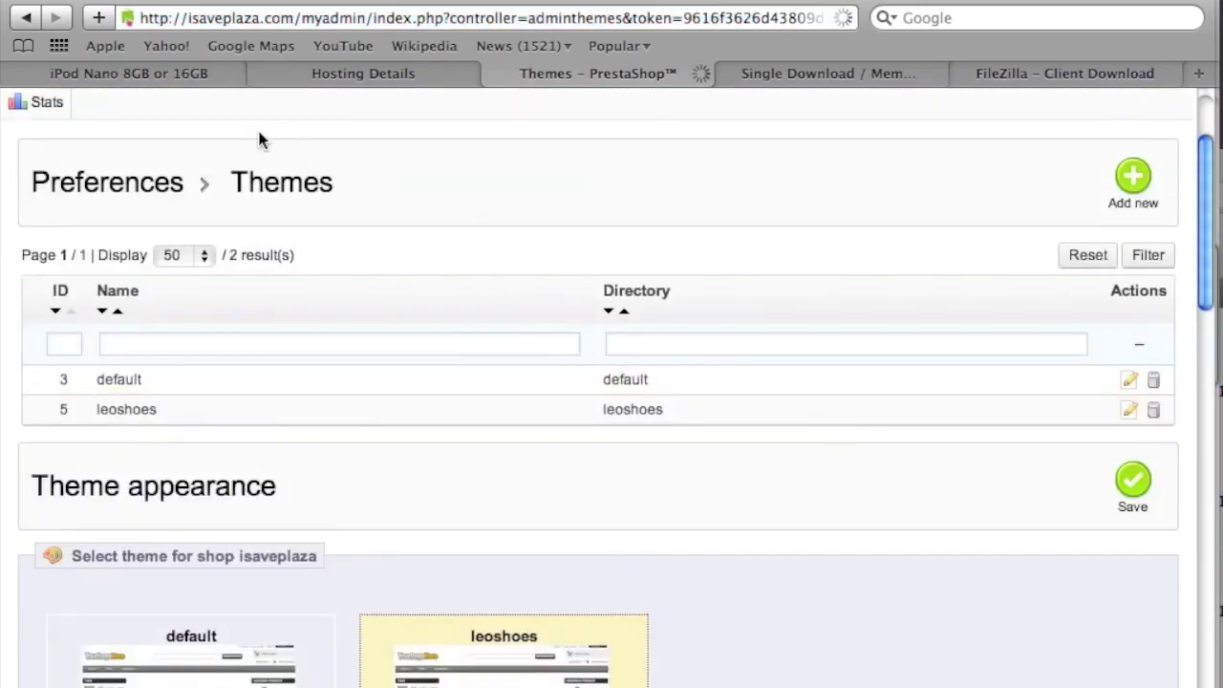
# Reload the iPod Nano product page in the shop front and examine its layout under the new theme
pyautogui.click(190, 75)
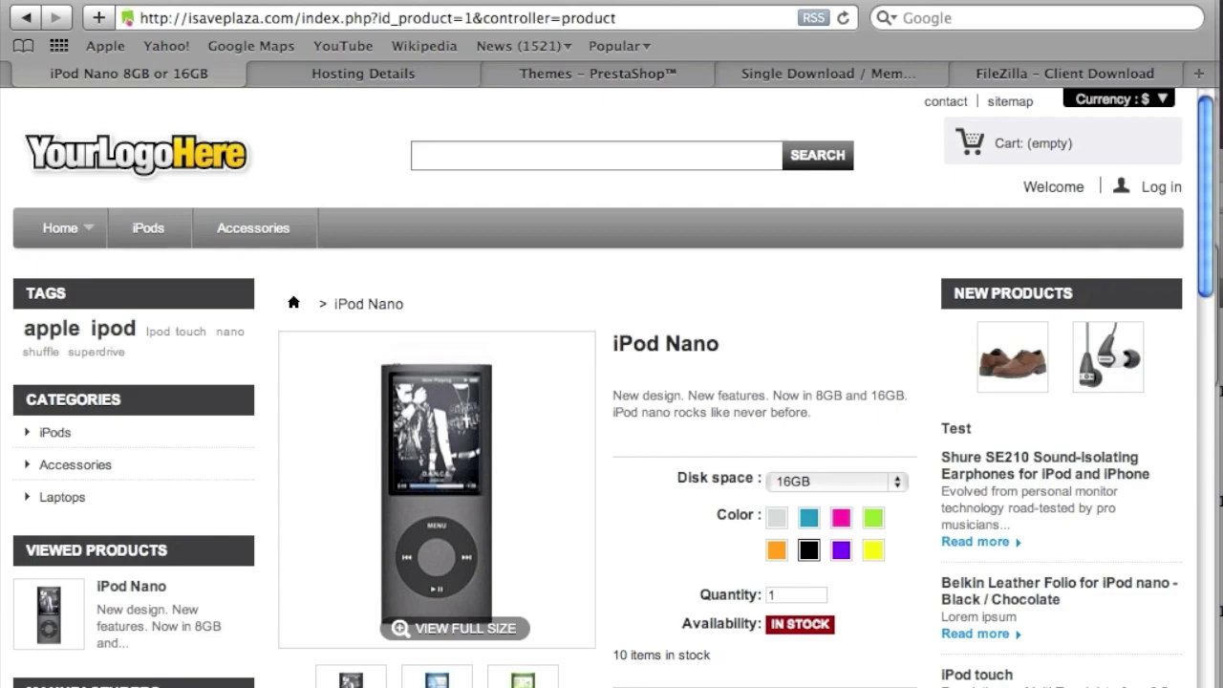
pyautogui.click(842, 18)
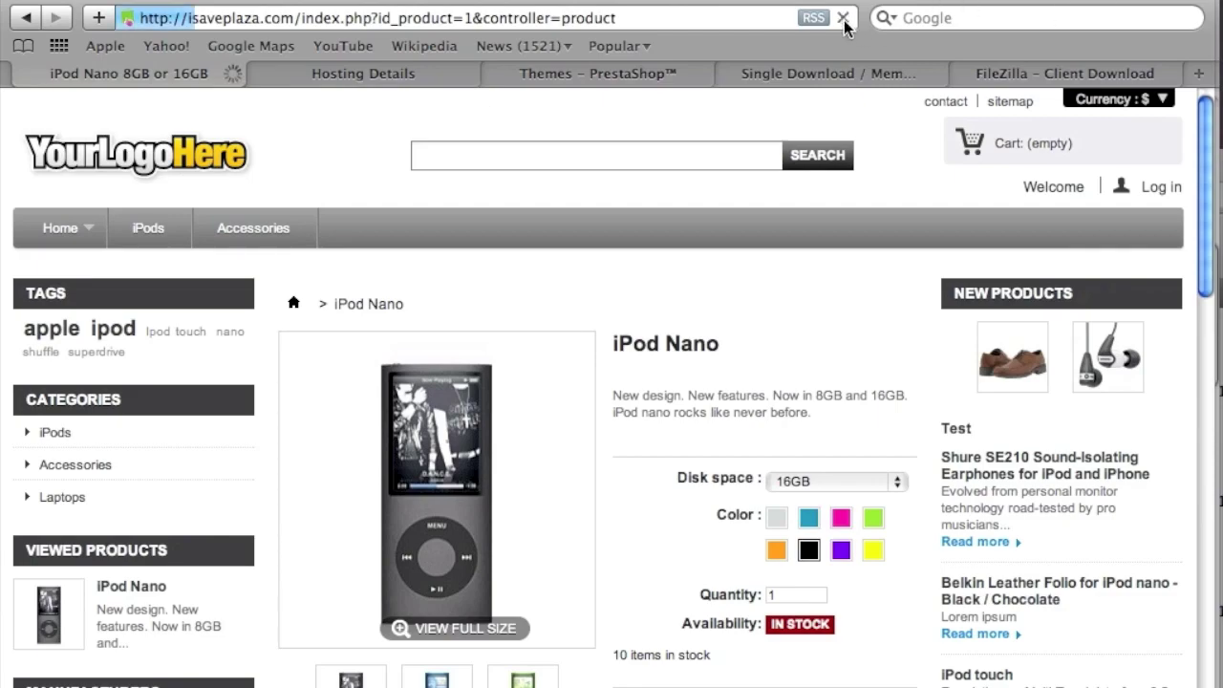
pyautogui.scroll(-5, 858, 179)
pyautogui.scroll(-2, 863, 182)
pyautogui.scroll(-3, 862, 178)
pyautogui.scroll(4, 863, 178)
pyautogui.scroll(-4, 863, 178)
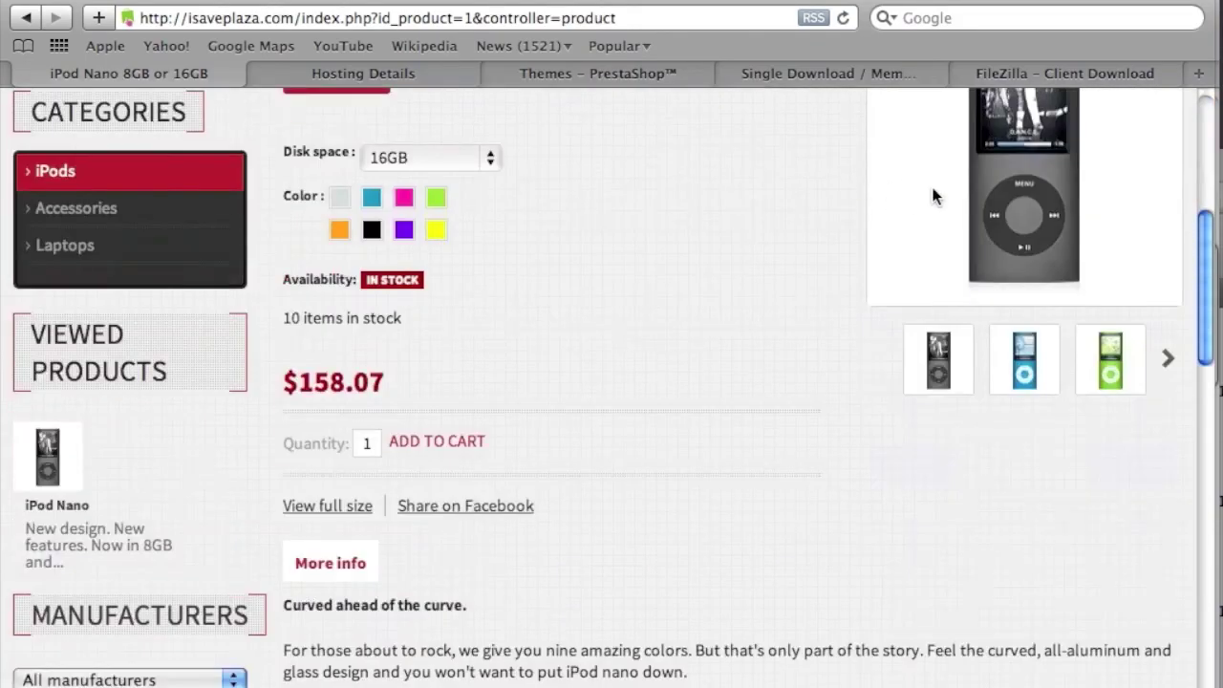
pyautogui.scroll(4, 977, 207)
pyautogui.scroll(1, 1031, 451)
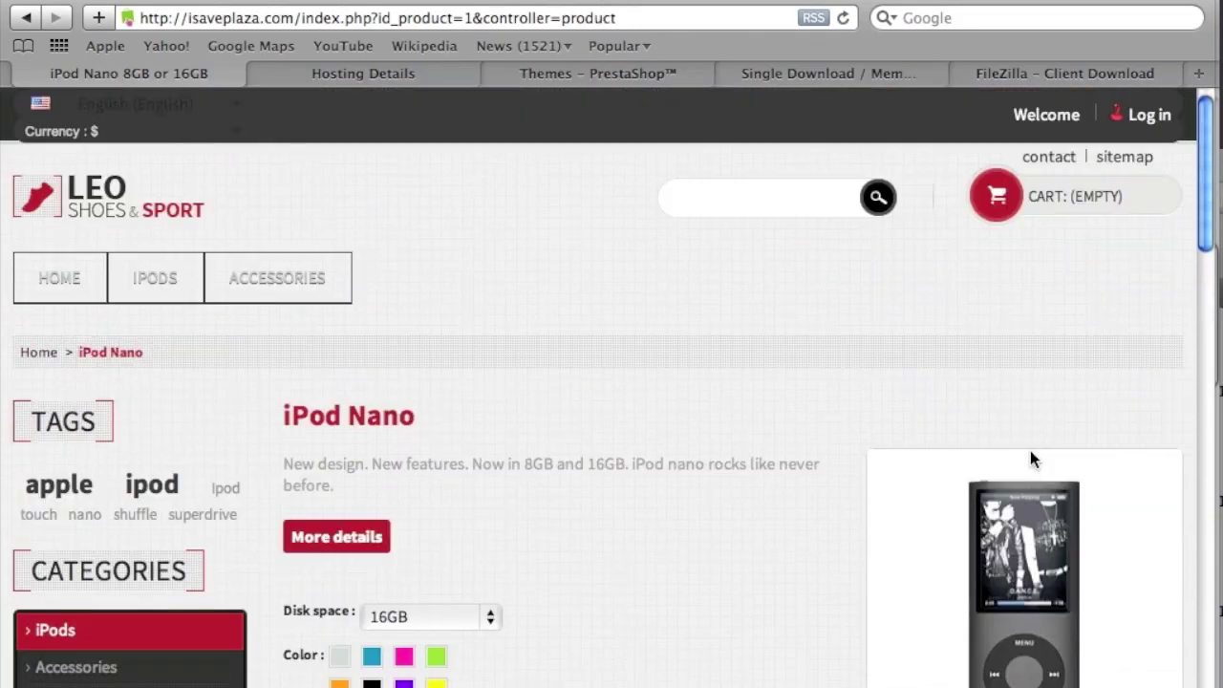
# Copy the main iPod Nano image's address and load it in the browser's address bar to check its file name
pyautogui.scroll(-4, 1033, 453)
pyautogui.rightClick(998, 327)
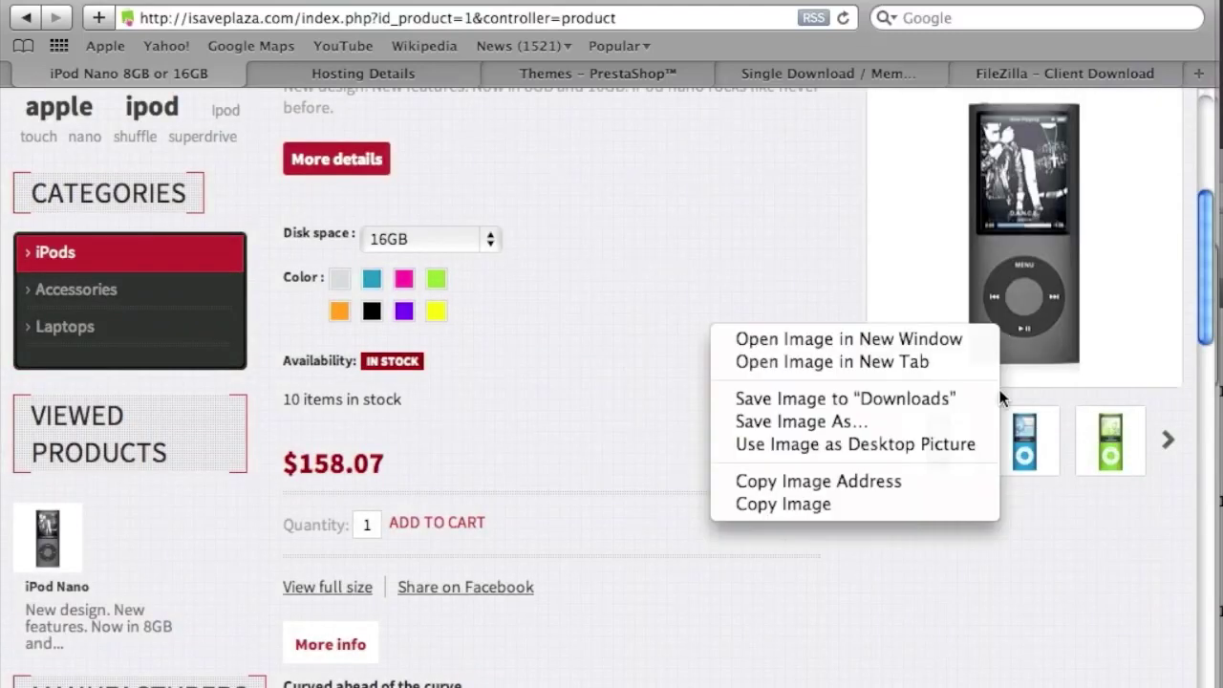
pyautogui.click(950, 483)
pyautogui.click(514, 21)
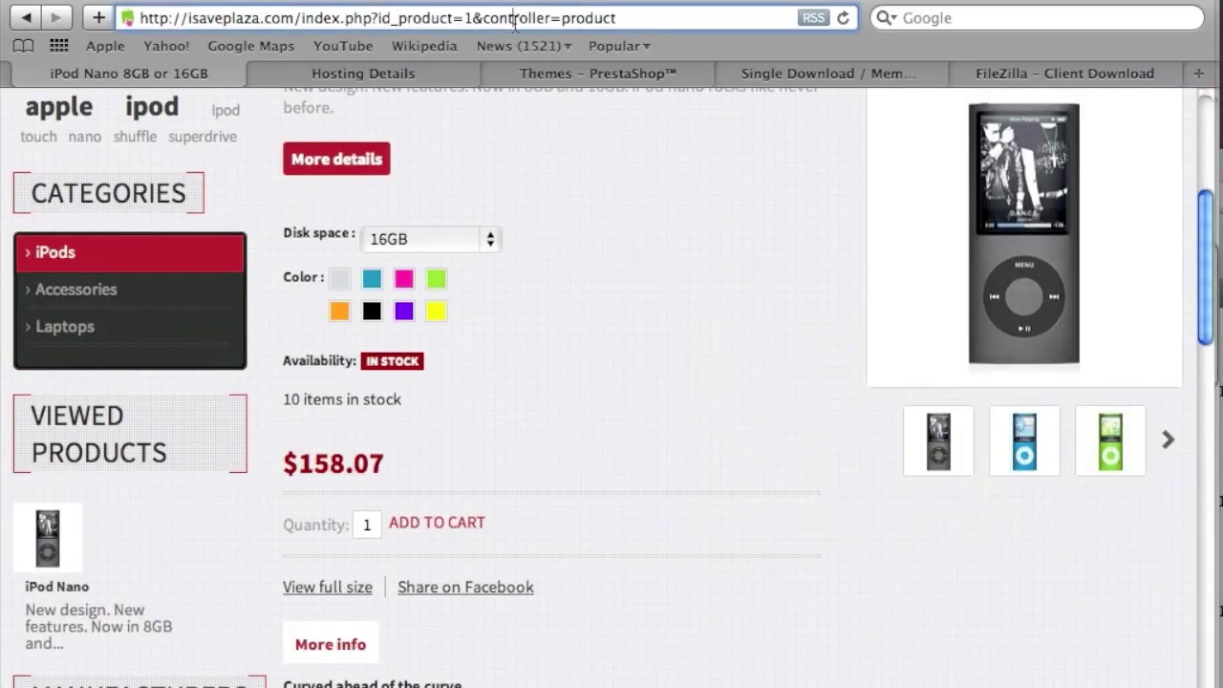
pyautogui.press('super+v')
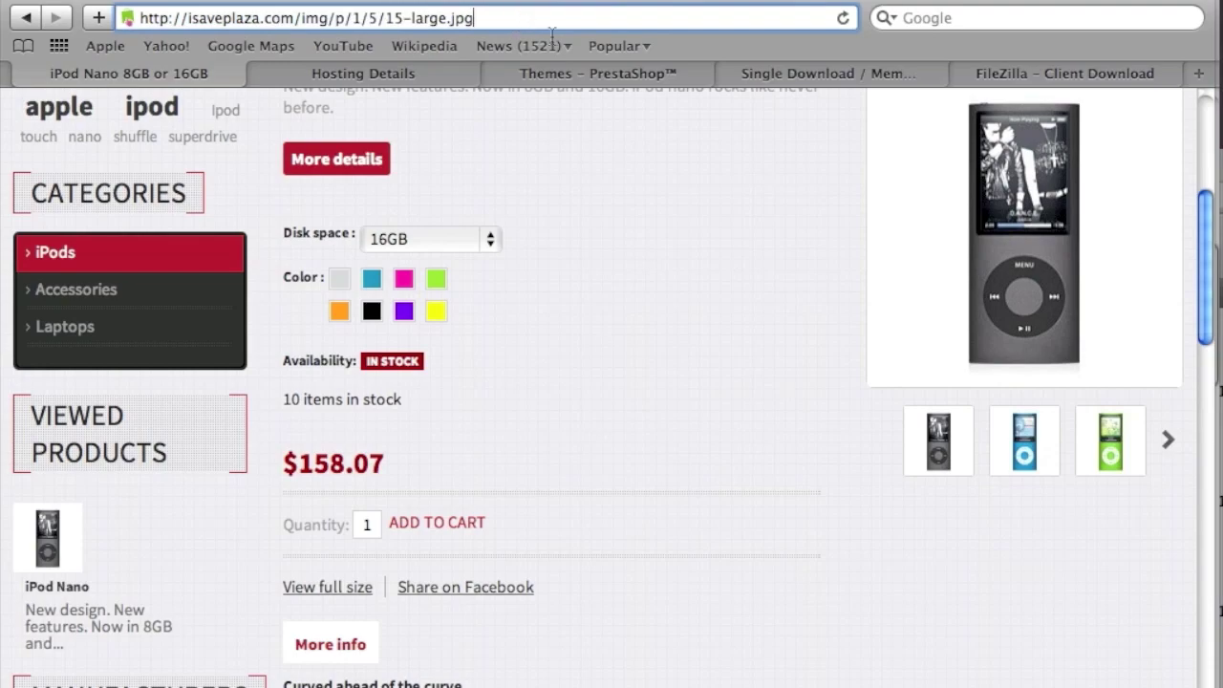
pyautogui.press('Return')
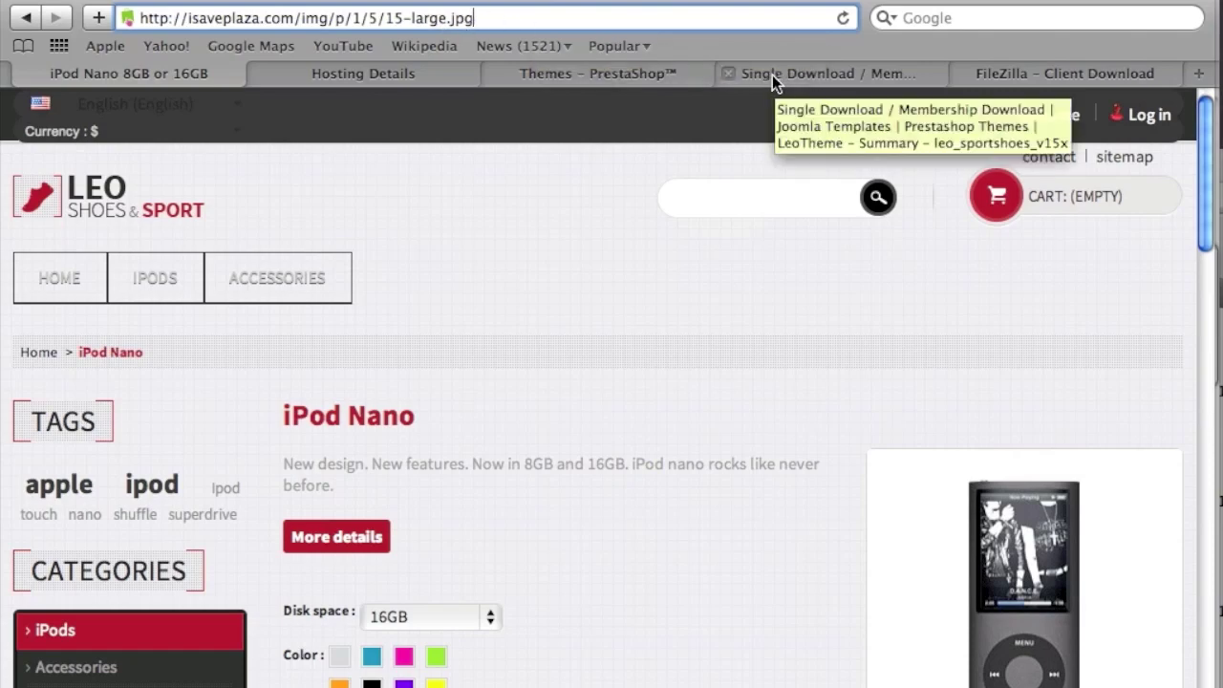
# Return to the PrestaShop back office and open the Images preferences at the list of image types
pyautogui.click(637, 77)
pyautogui.scroll(3, 825, 225)
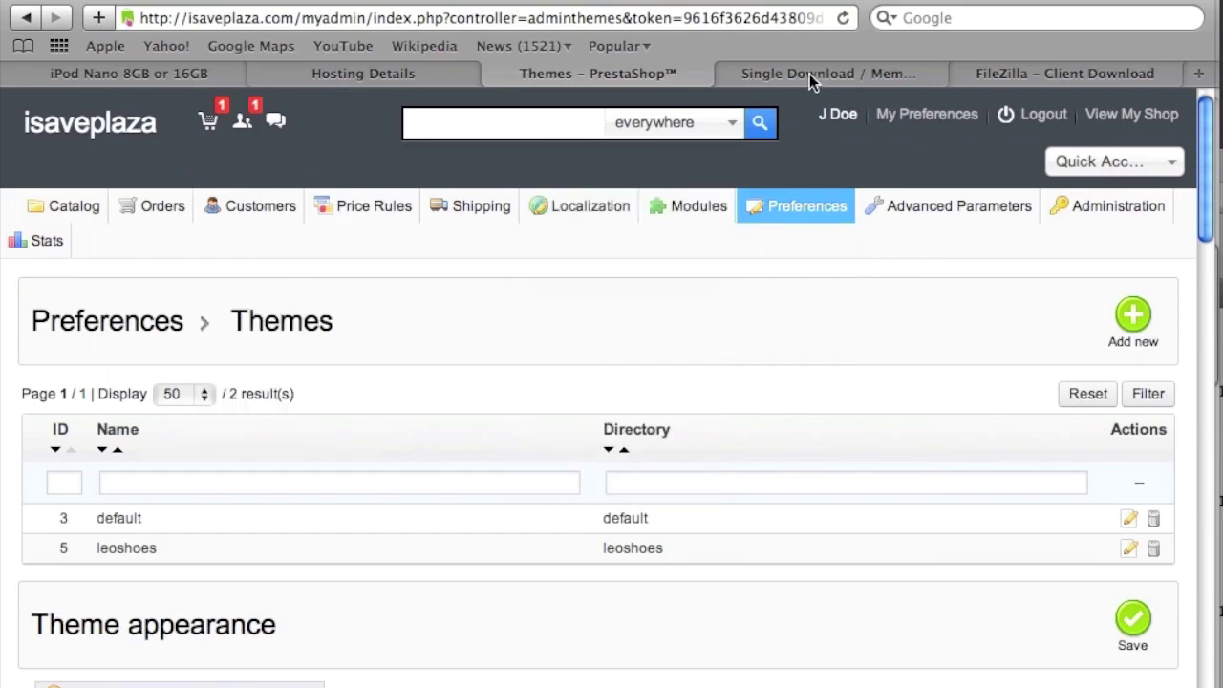
pyautogui.moveTo(817, 219)
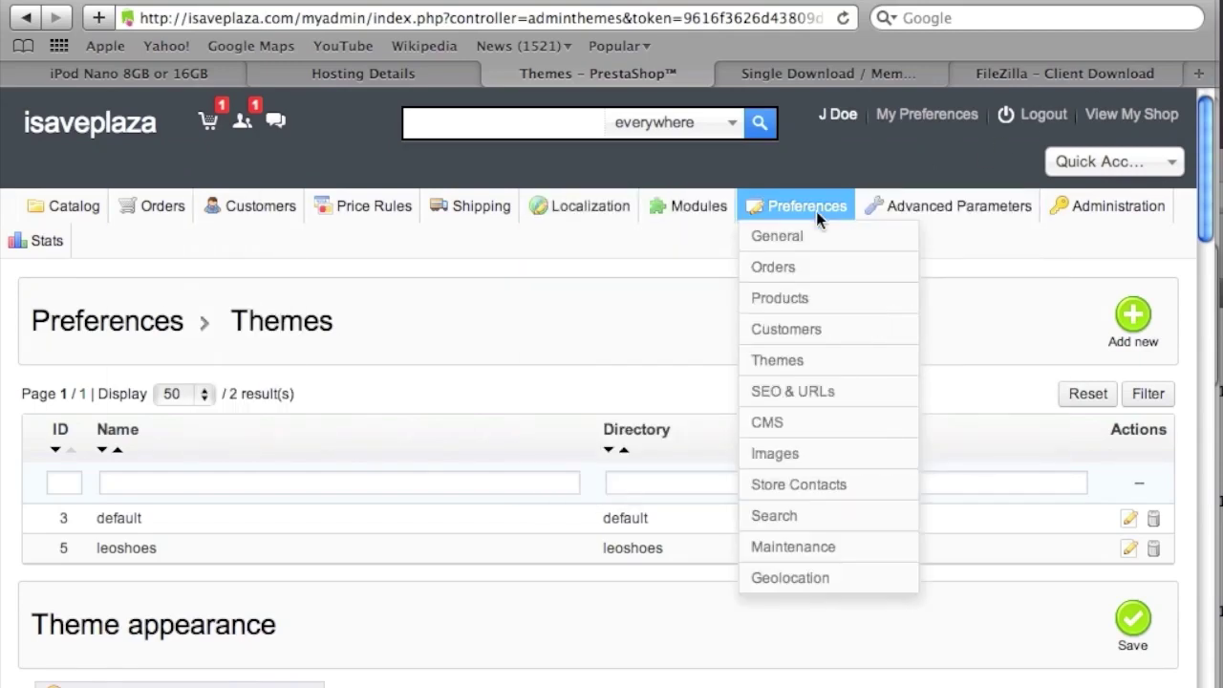
pyautogui.click(783, 455)
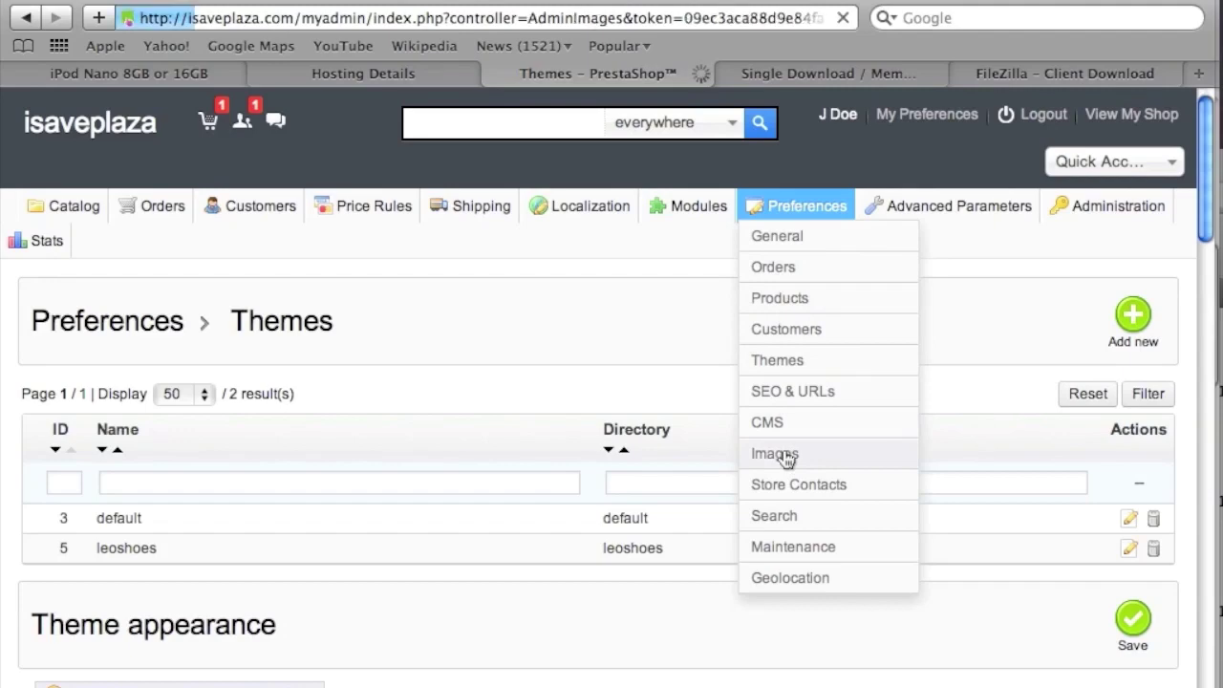
pyautogui.scroll(-3, 761, 412)
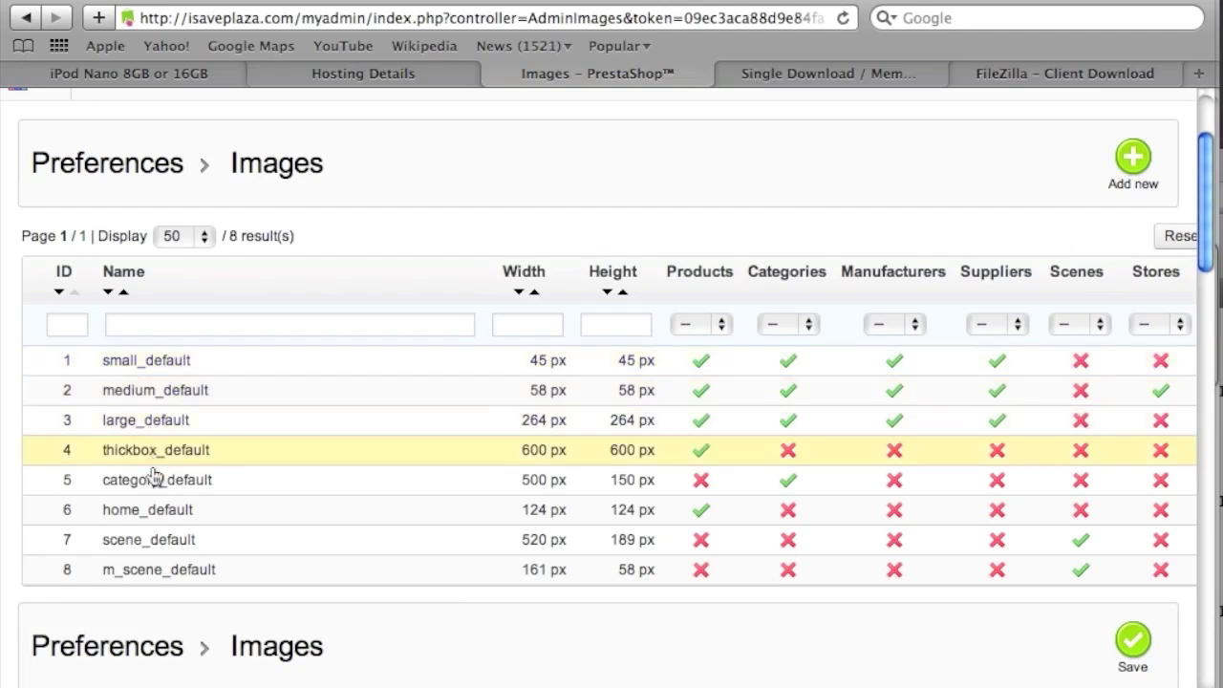
# Go back to the iPod Nano product page and paste the main image's address into the address bar for comparison
pyautogui.click(164, 74)
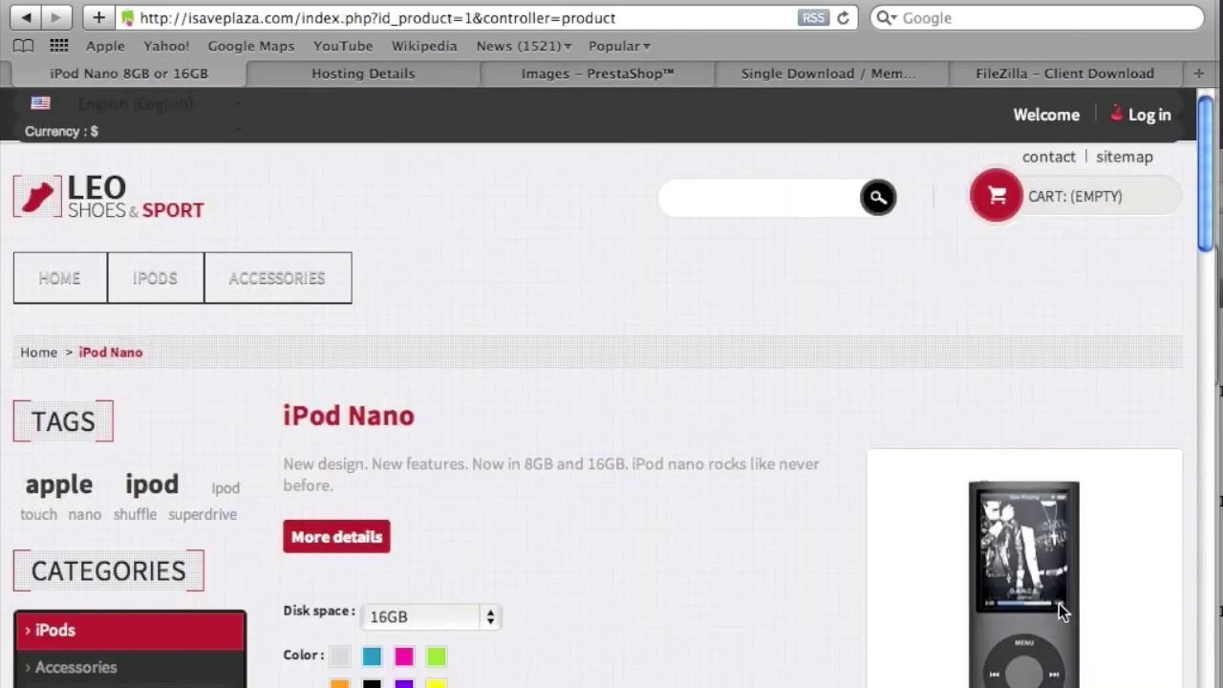
pyautogui.scroll(-5, 1041, 600)
pyautogui.rightClick(1005, 413)
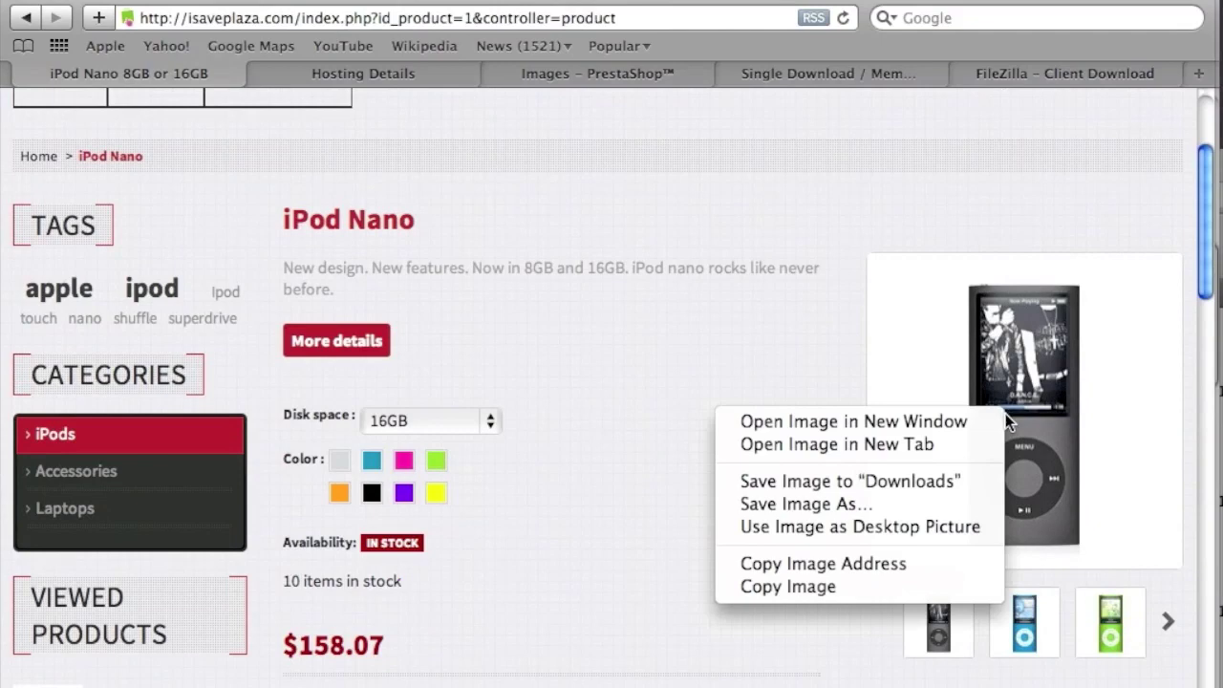
pyautogui.click(901, 563)
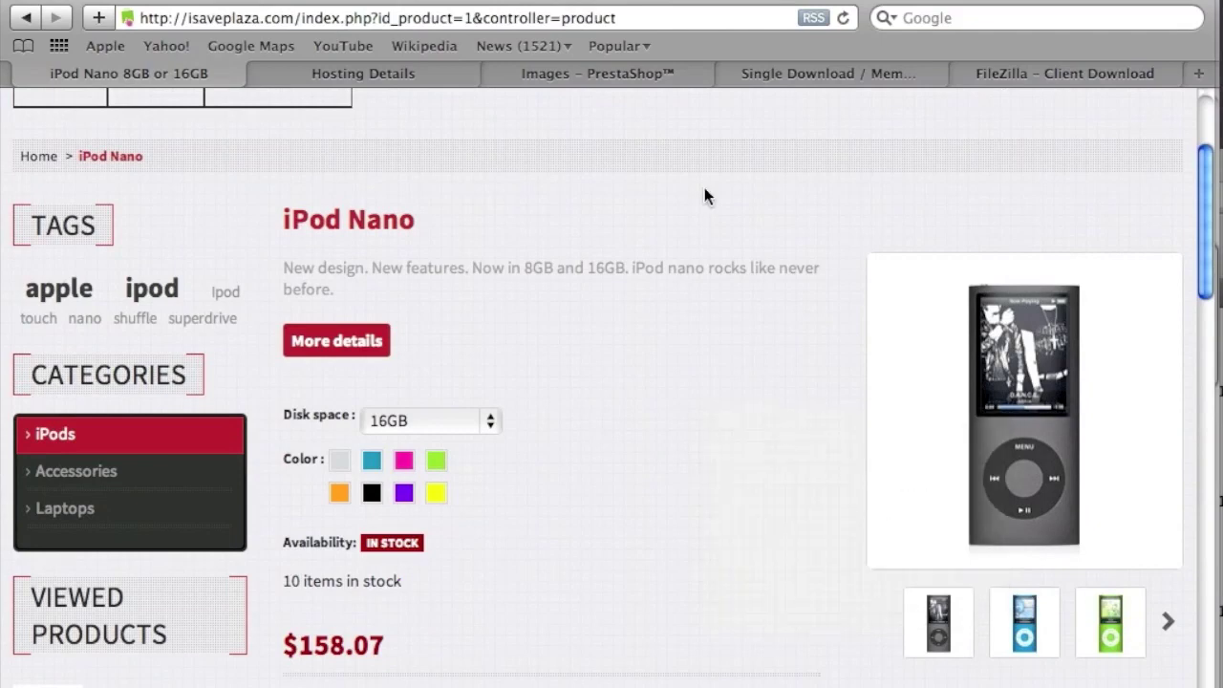
pyautogui.click(417, 18)
pyautogui.press('super+v')
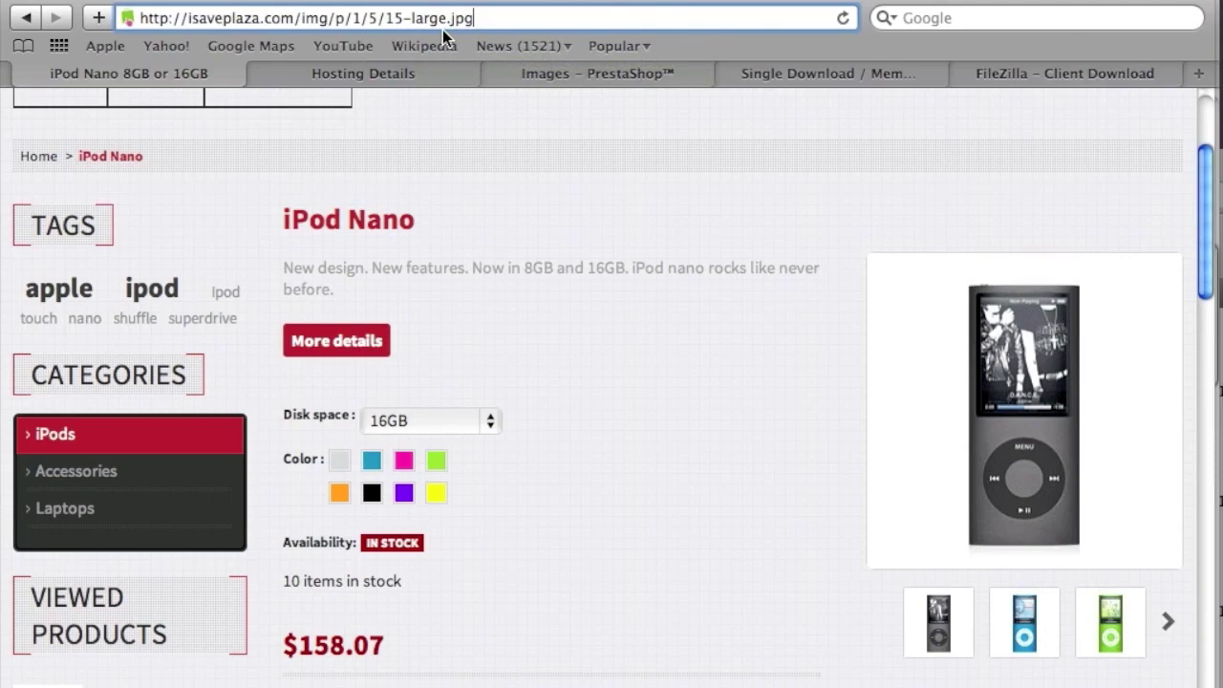
# Paste the address of the first iPod Nano thumbnail into the address bar to check its image type name
pyautogui.scroll(2, 642, 296)
pyautogui.scroll(-10, 643, 295)
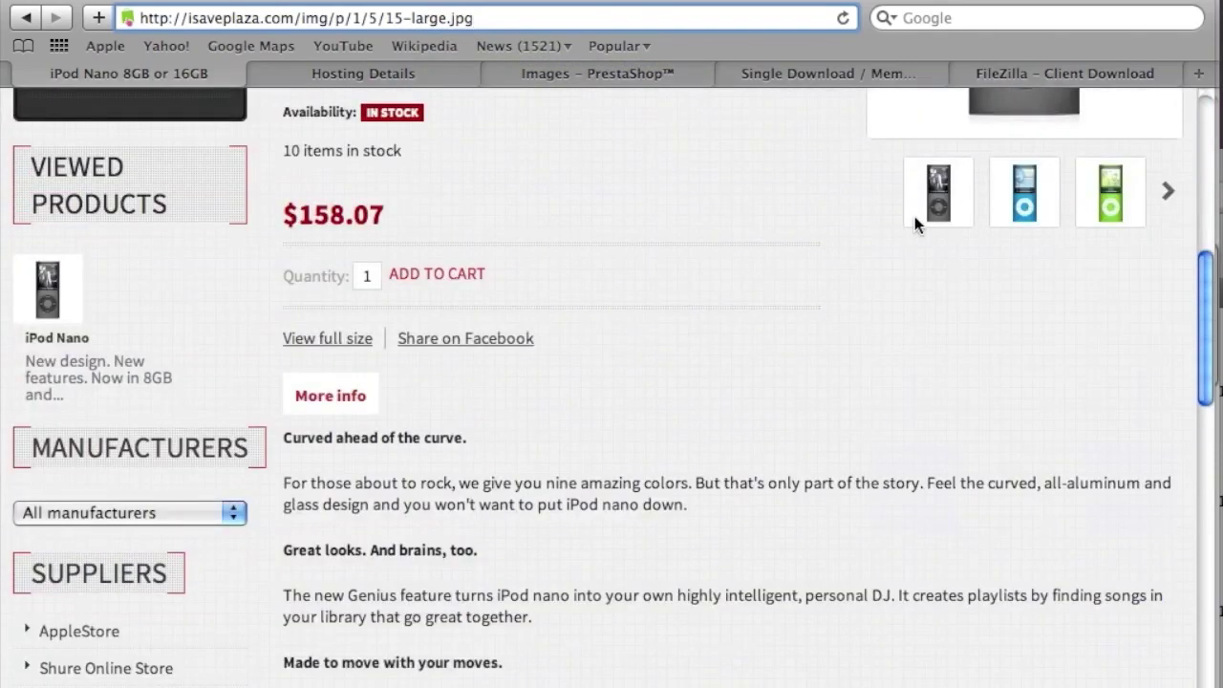
pyautogui.rightClick(935, 190)
pyautogui.click(810, 521)
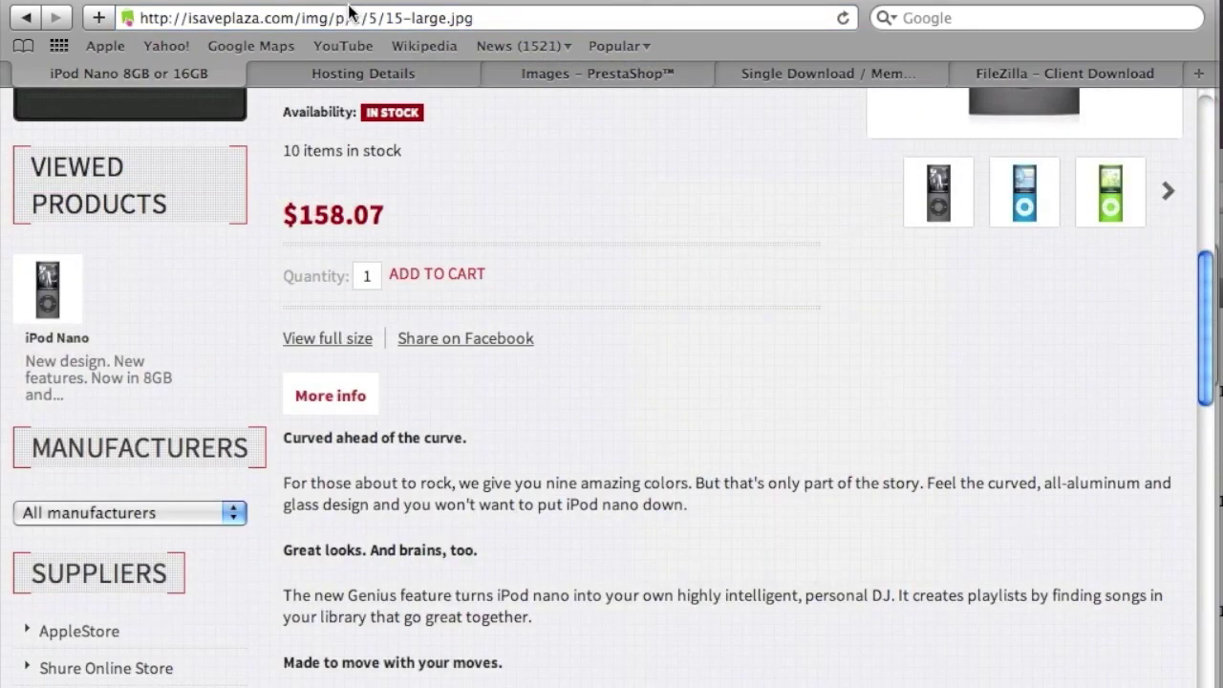
pyautogui.click(350, 13)
pyautogui.press('super+v')
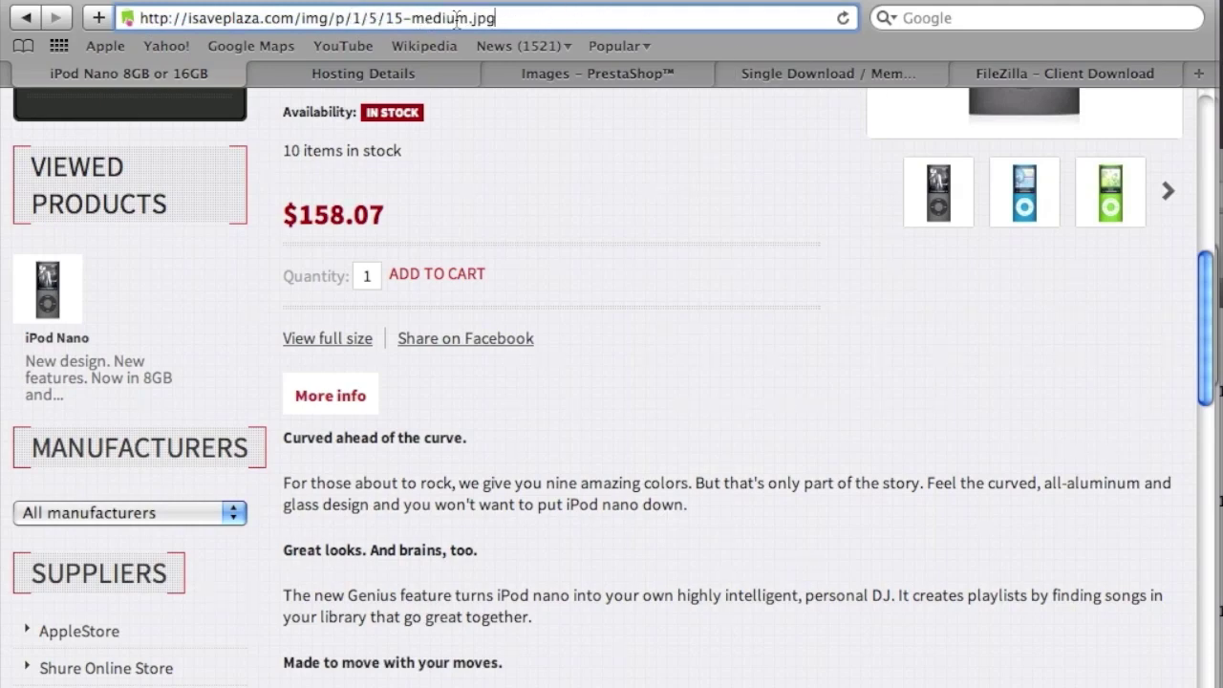
# Return to the Images preferences, rename the small_default image type to small and save it
pyautogui.click(819, 78)
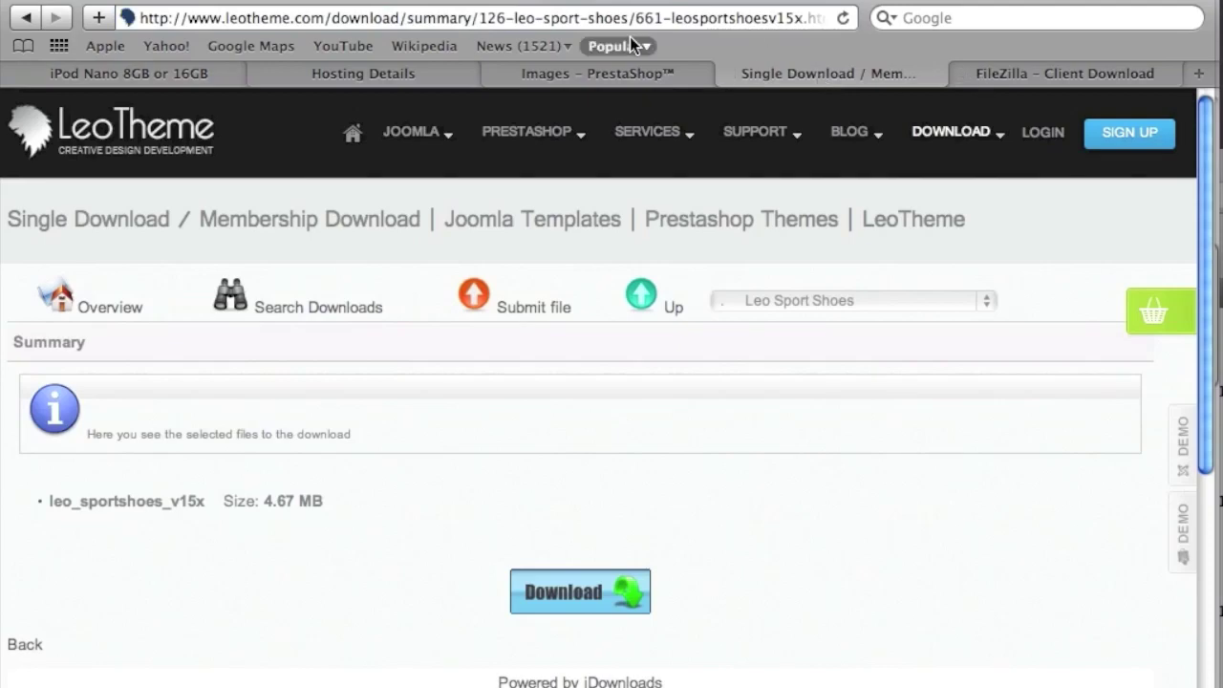
pyautogui.click(590, 65)
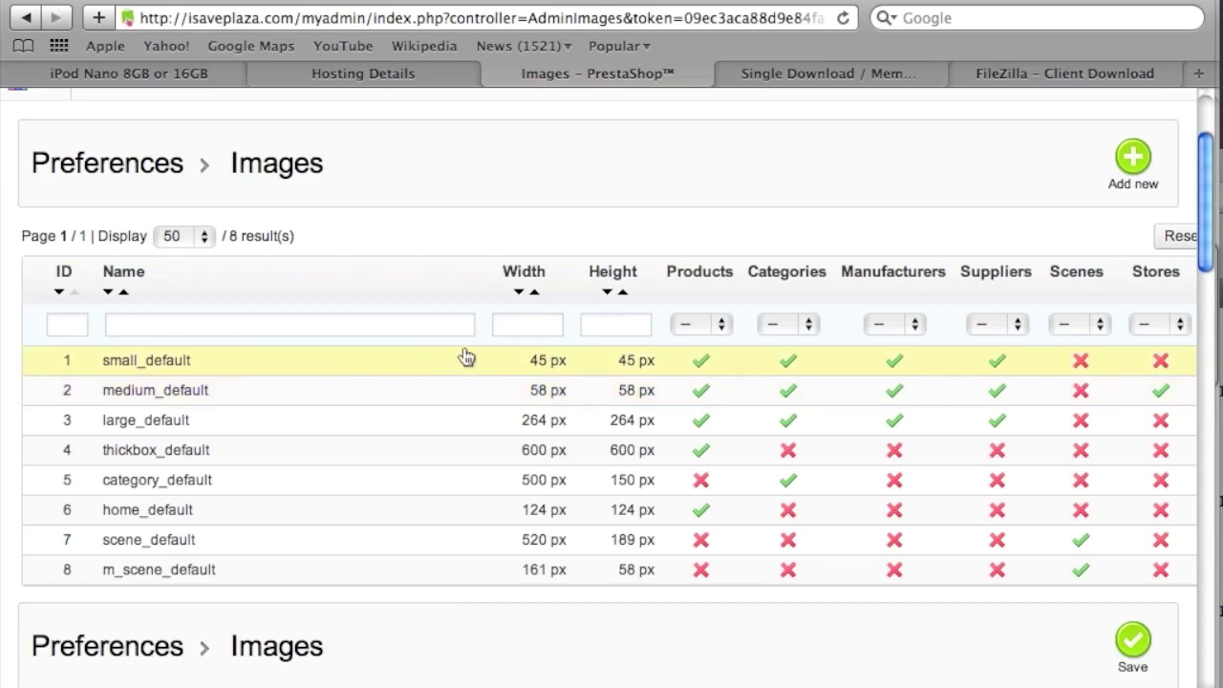
pyautogui.hscroll(2, 611, 430)
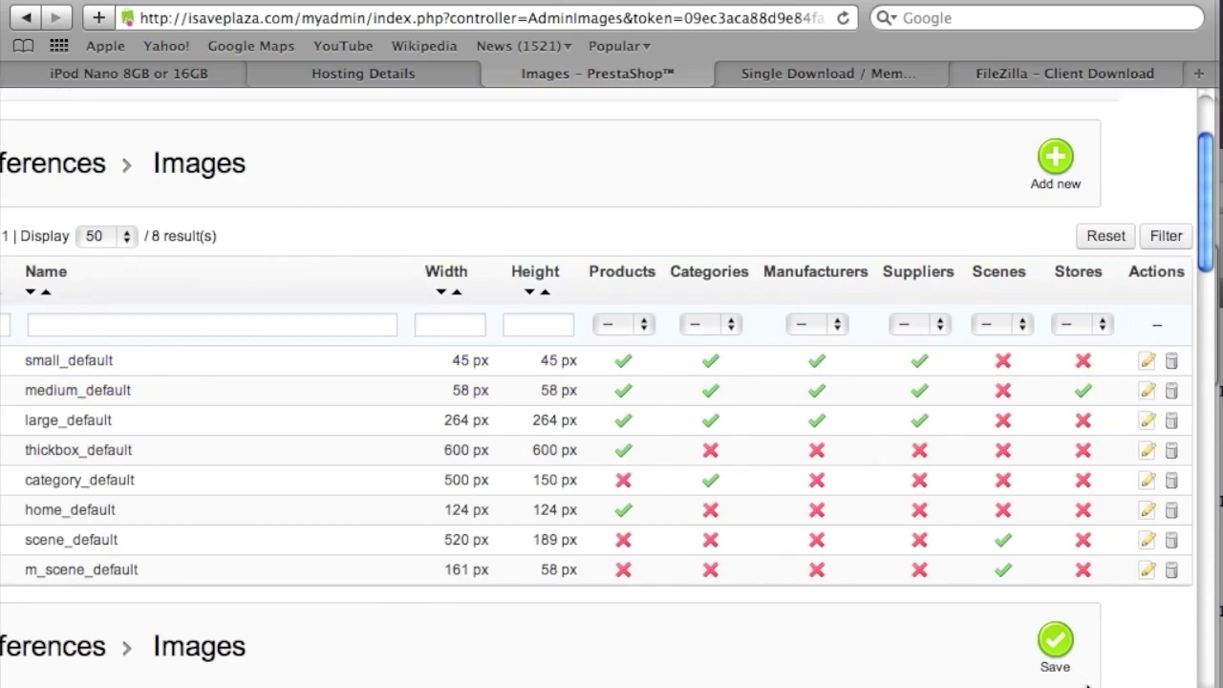
pyautogui.click(1144, 362)
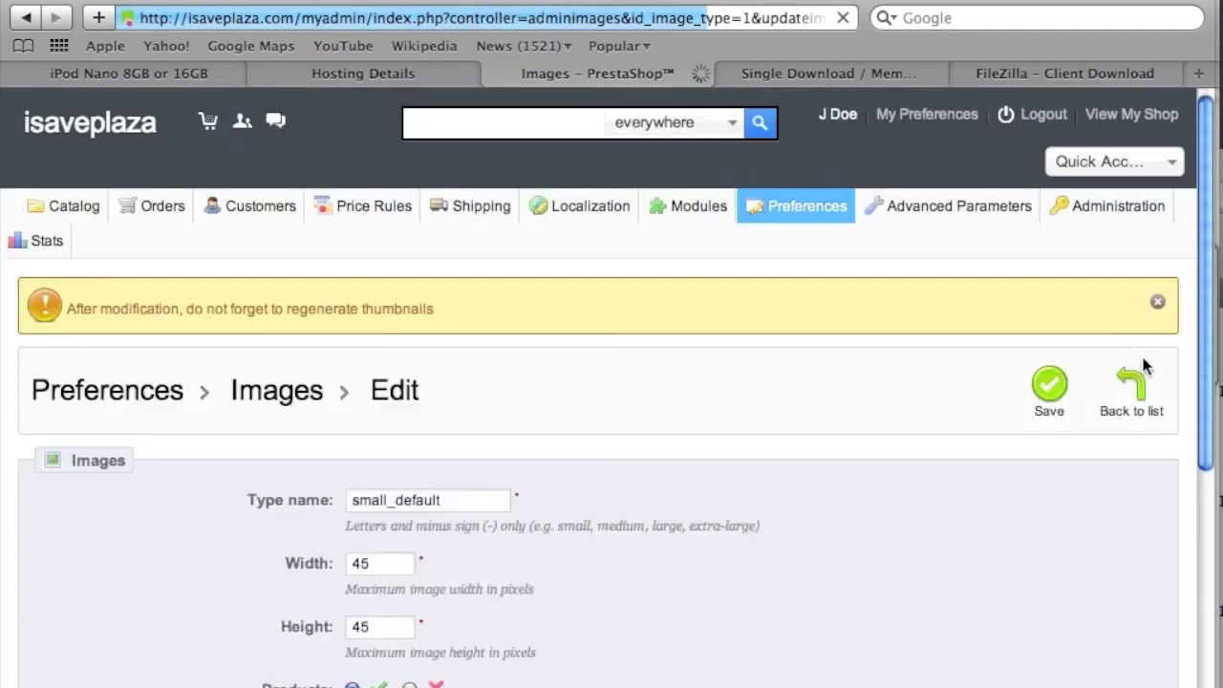
pyautogui.scroll(-3, 892, 401)
pyautogui.moveTo(396, 326); pyautogui.dragTo(466, 331)
pyautogui.press('BackSpace')
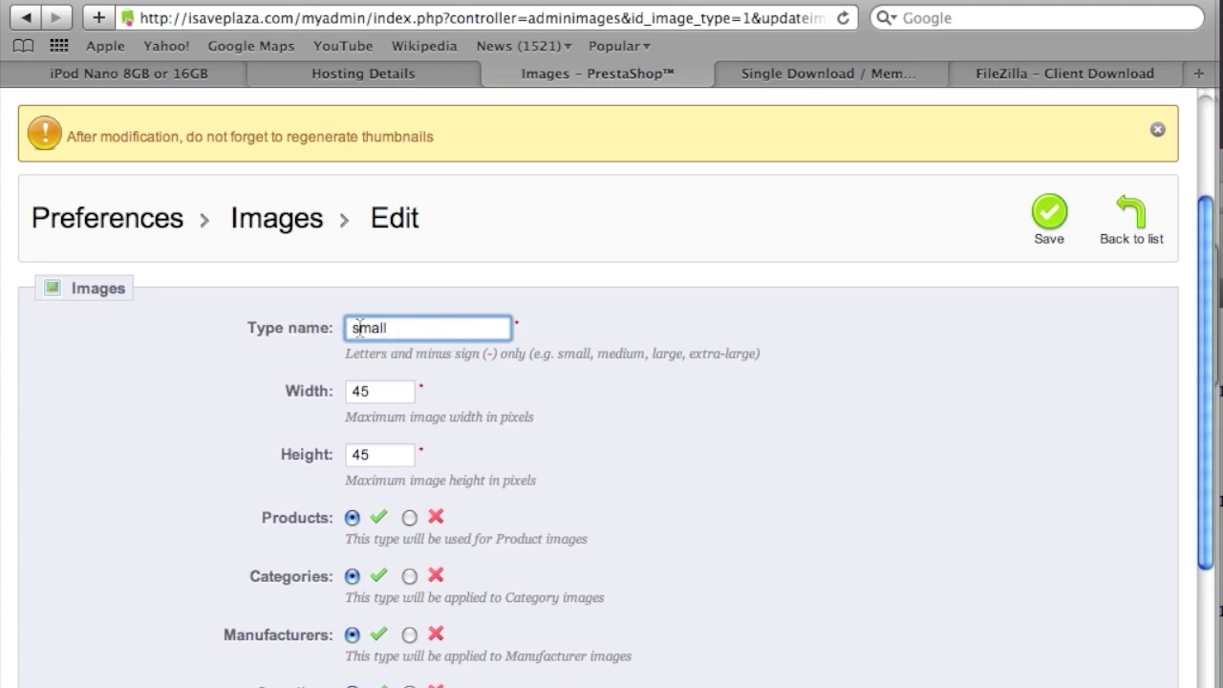
pyautogui.scroll(-5, 615, 429)
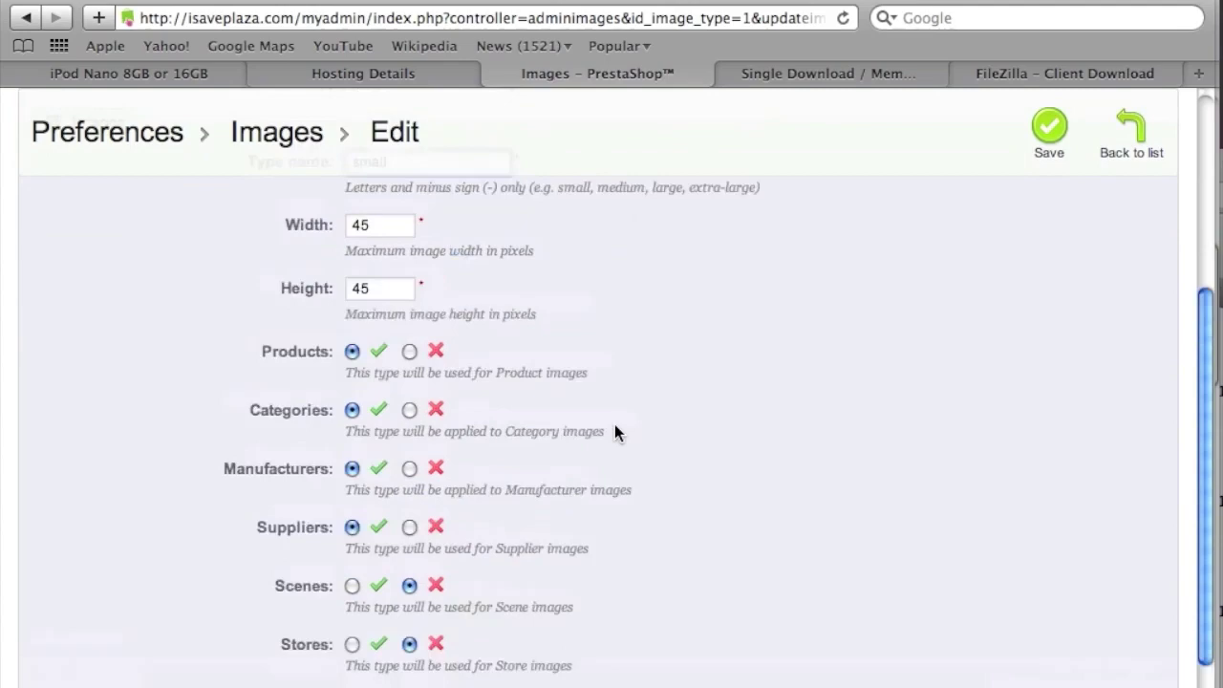
pyautogui.scroll(8, 615, 430)
pyautogui.click(1055, 357)
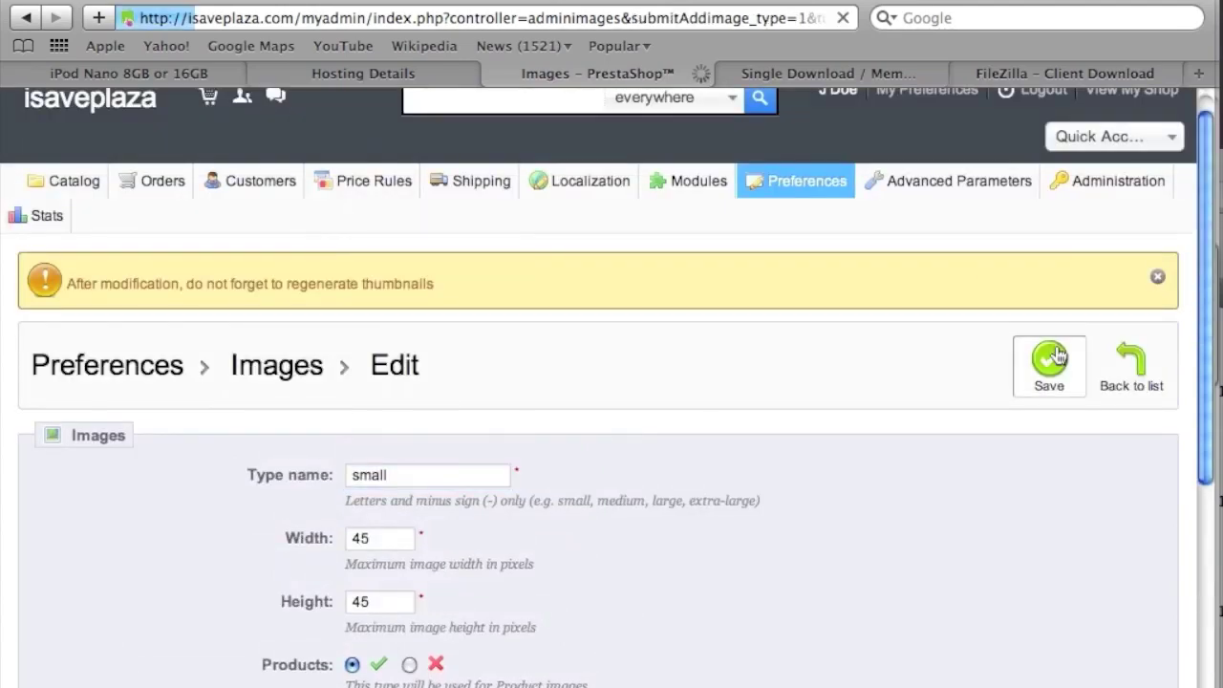
# Review the Regenerate thumbnails settings on the Images preferences page and return to the list of image types
pyautogui.scroll(-10, 748, 444)
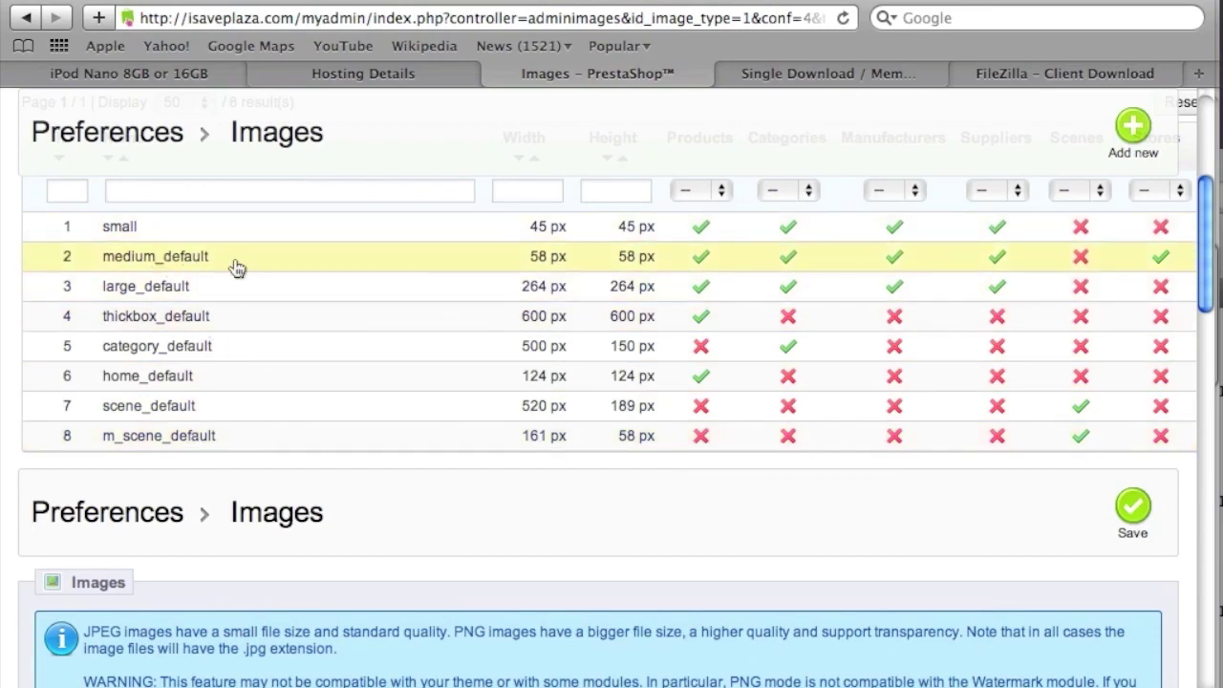
pyautogui.scroll(-14, 420, 368)
pyautogui.scroll(-20, 446, 374)
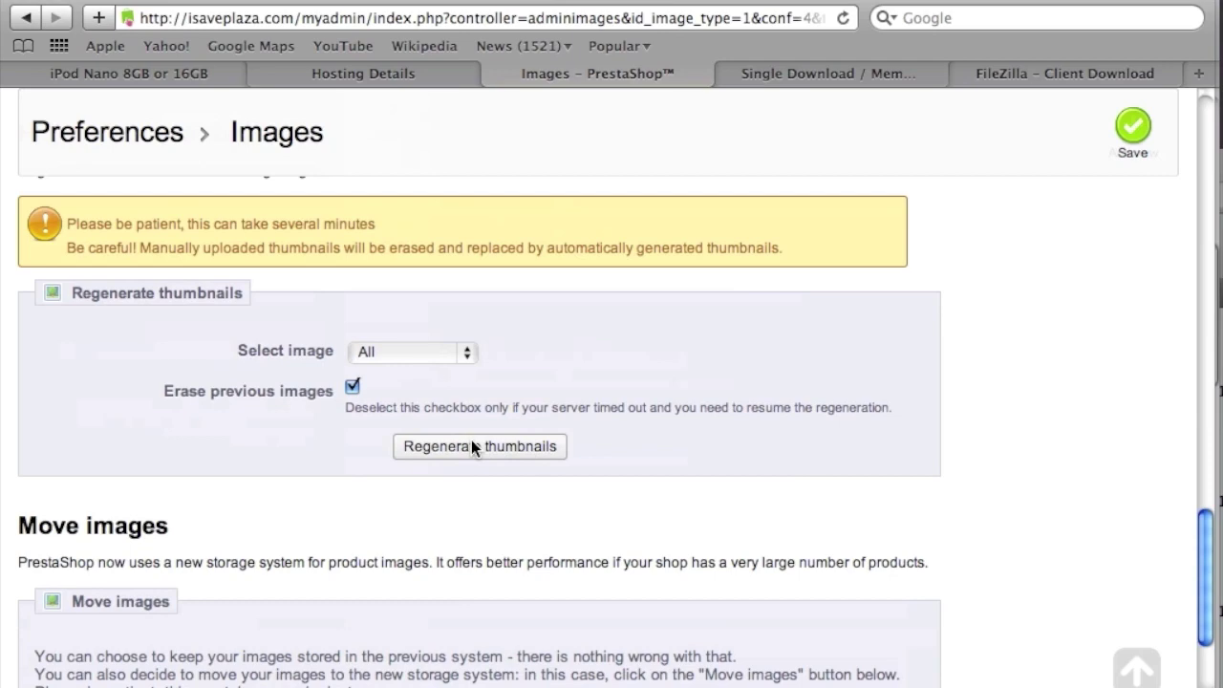
pyautogui.click(493, 450)
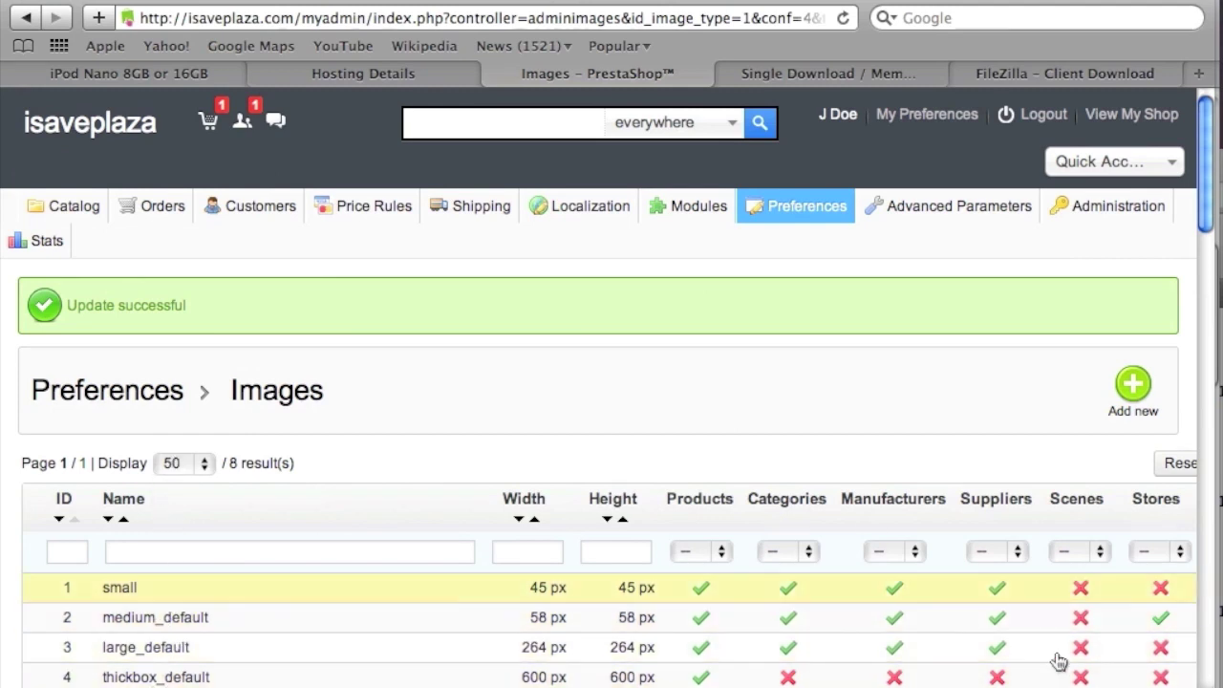
pyautogui.hscroll(2, 1059, 658)
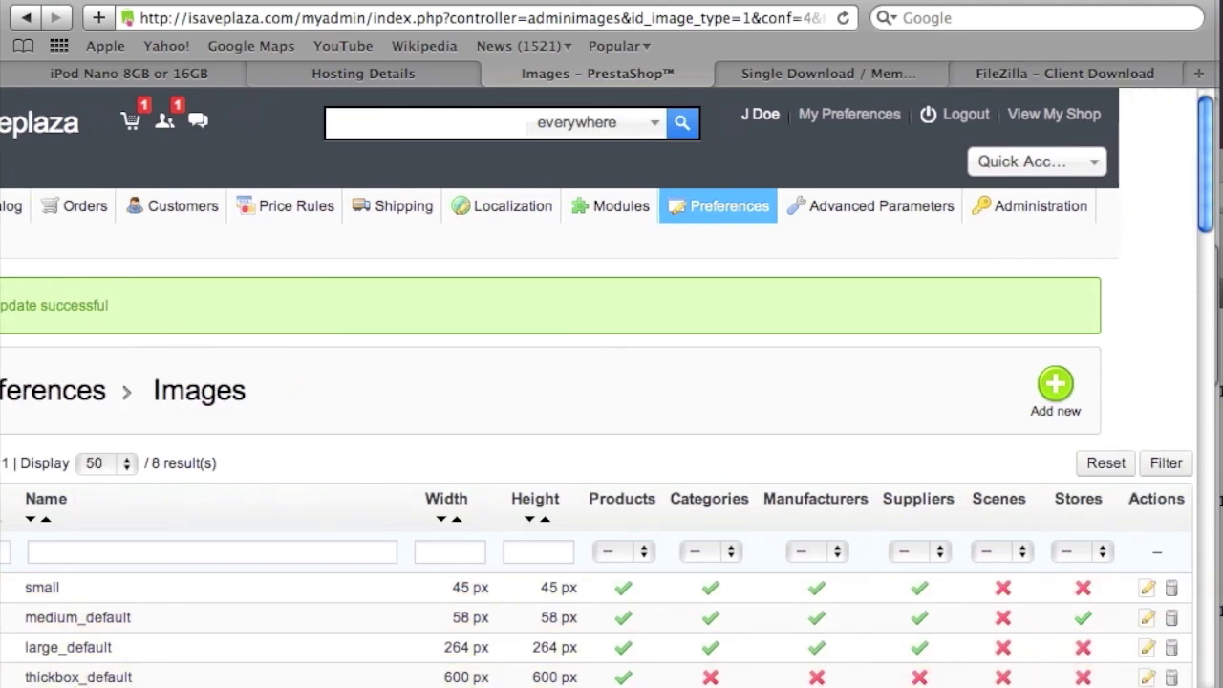
# Check the edit form of the small image type and return to the list of image types
pyautogui.click(1143, 589)
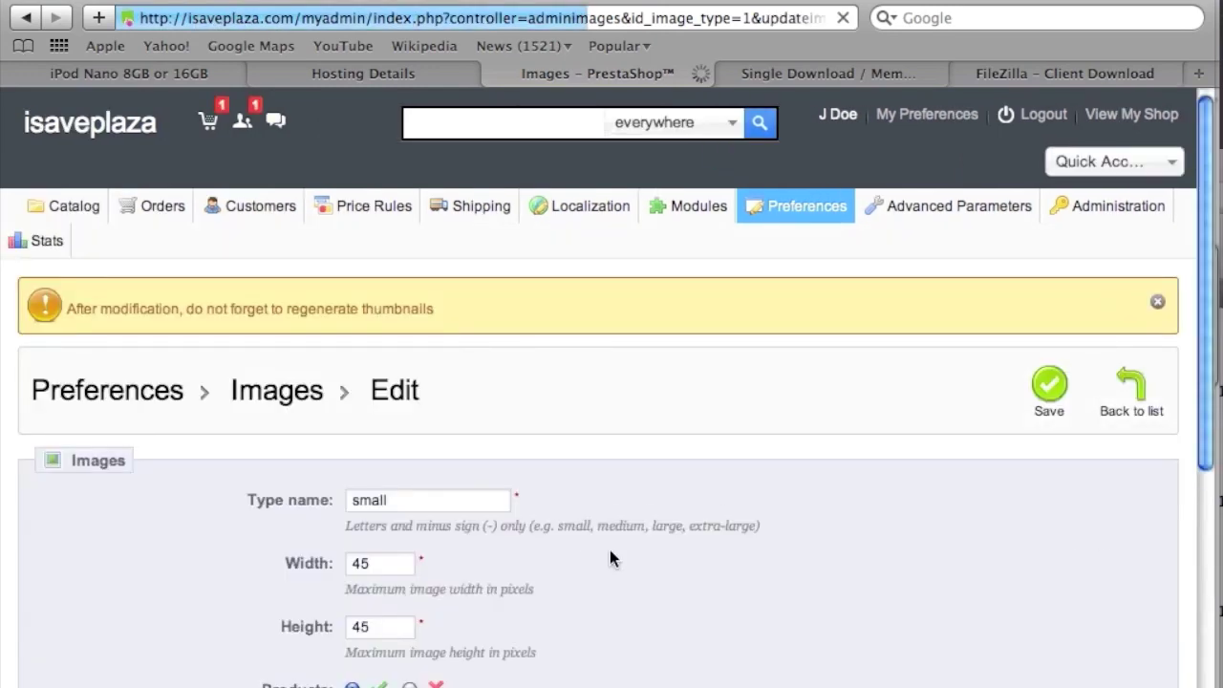
pyautogui.scroll(-2, 459, 584)
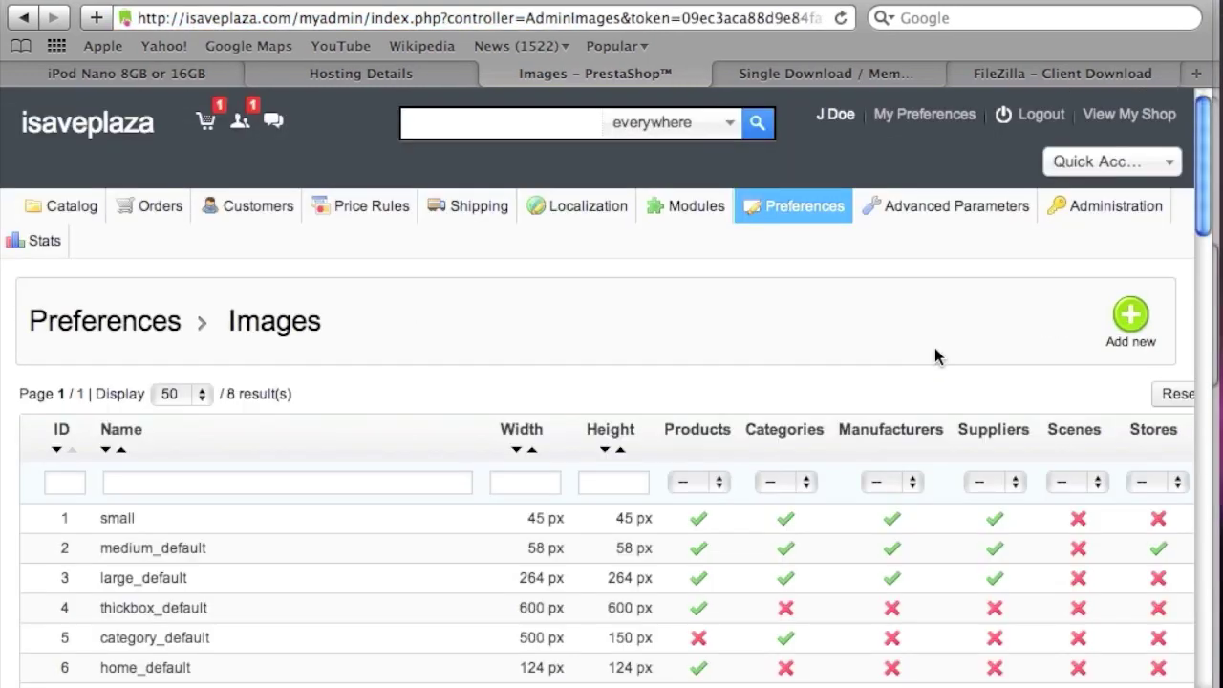
# Open the store's list of modules and show only the Other Modules category
pyautogui.moveTo(698, 197)
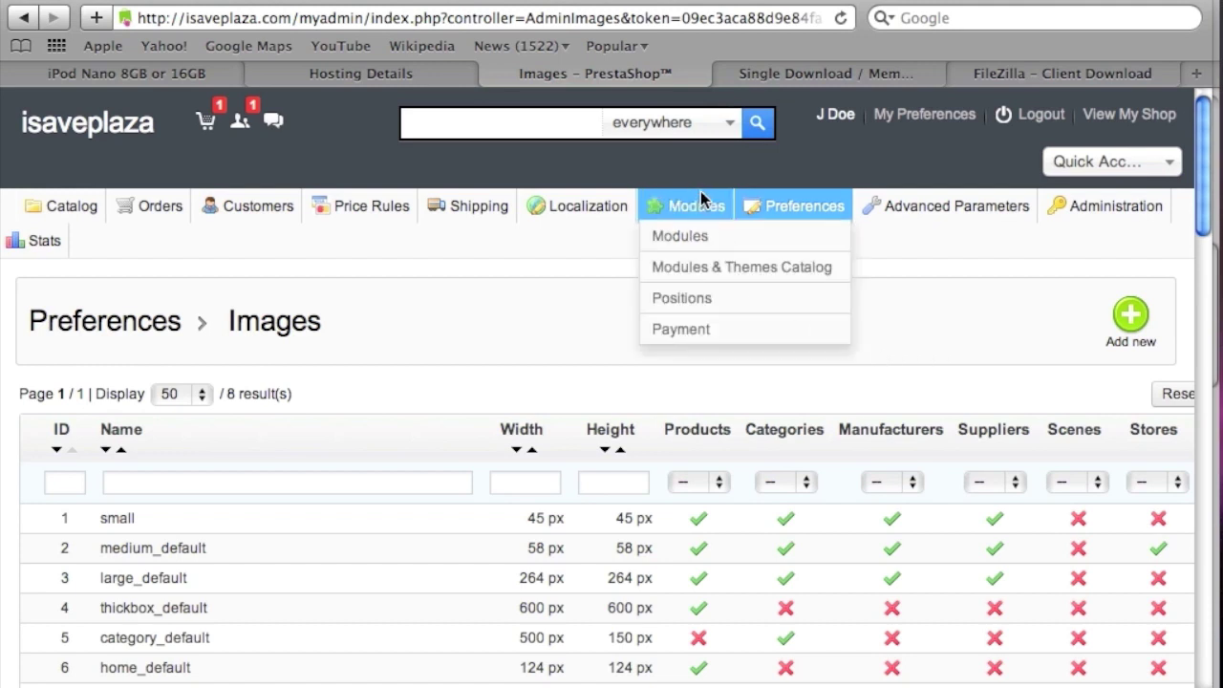
pyautogui.click(679, 241)
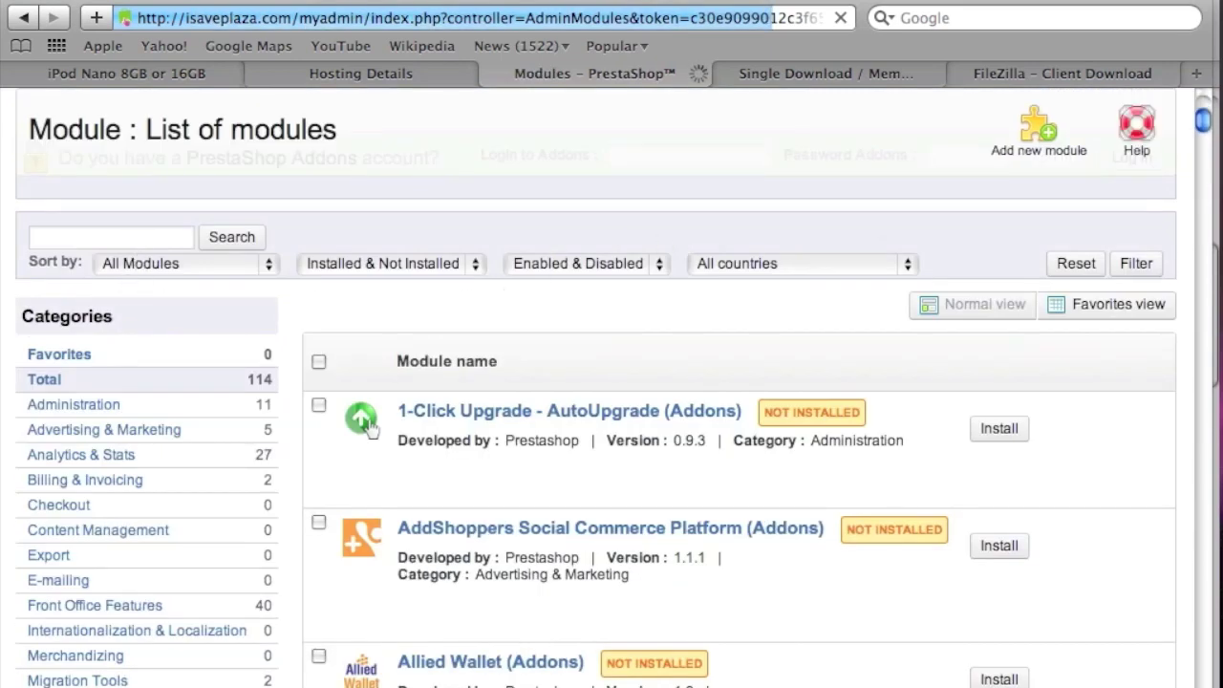
pyautogui.scroll(-4, 199, 663)
pyautogui.scroll(-1, 200, 590)
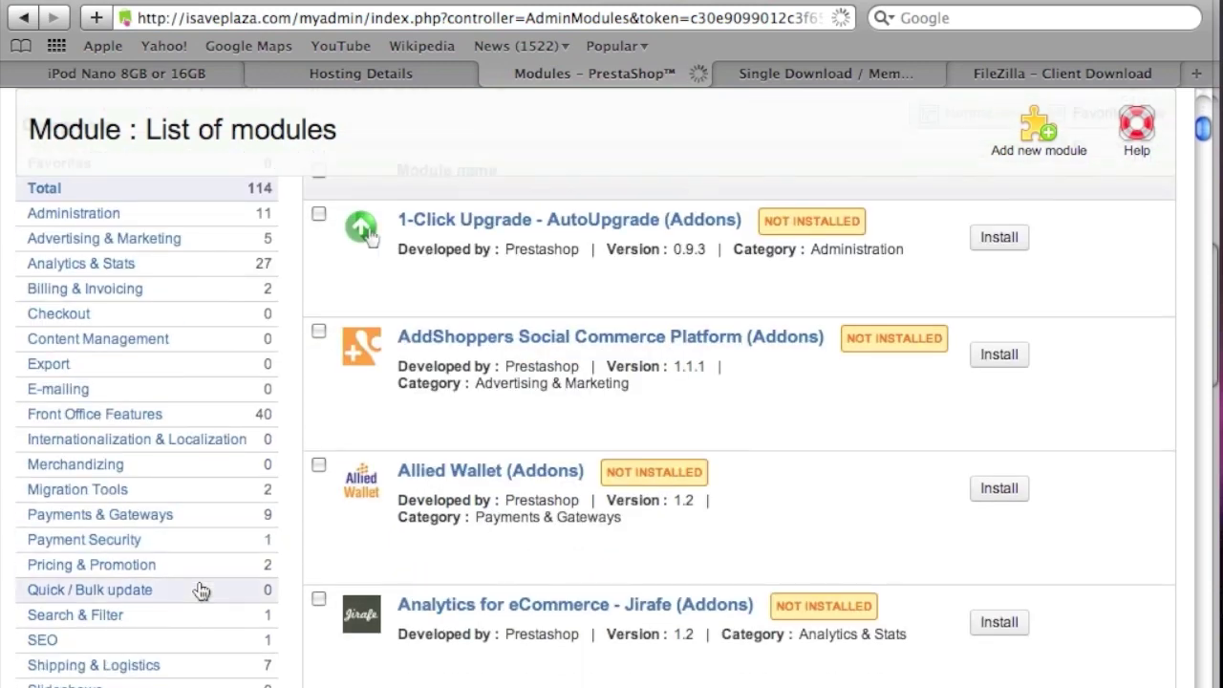
pyautogui.scroll(-3, 201, 590)
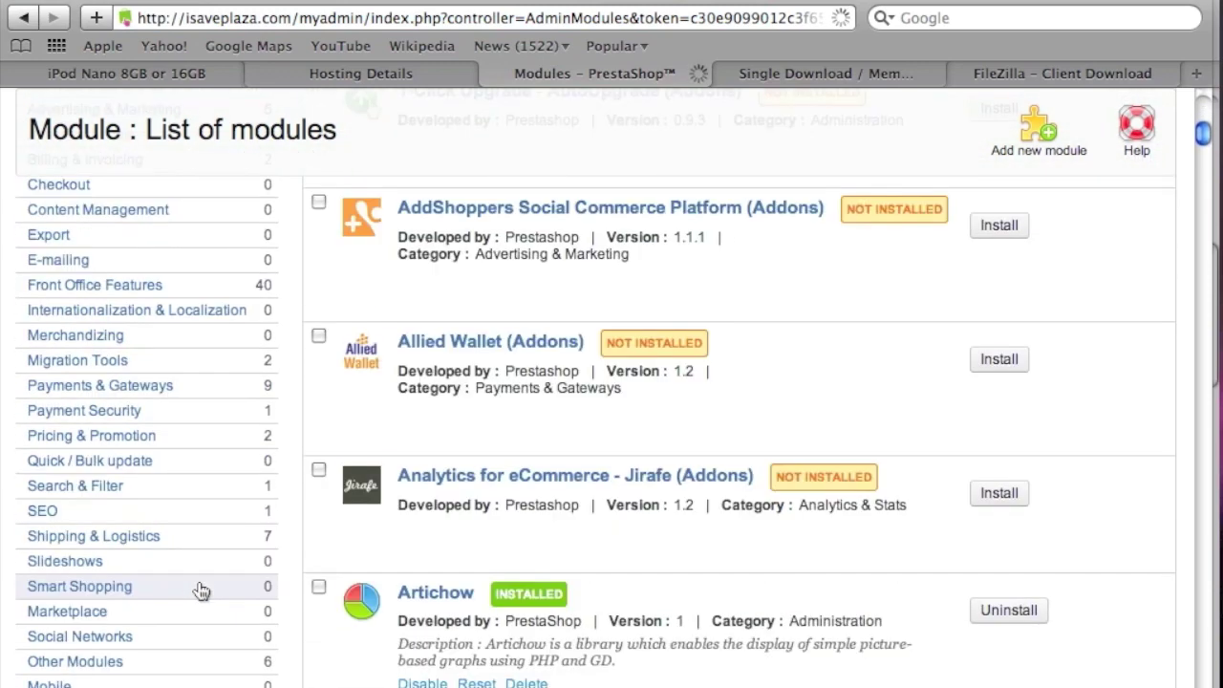
pyautogui.click(109, 668)
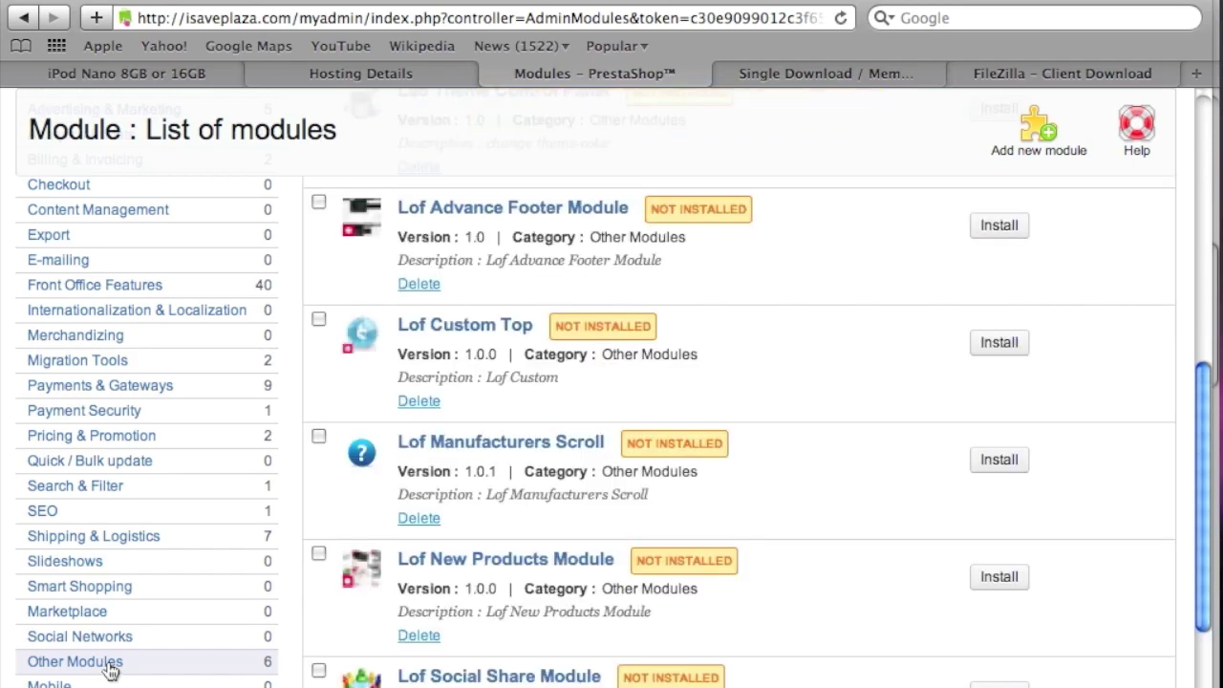
# Review the Leo and Lof theme modules listed under Other Modules and their installation status
pyautogui.scroll(-4, 718, 483)
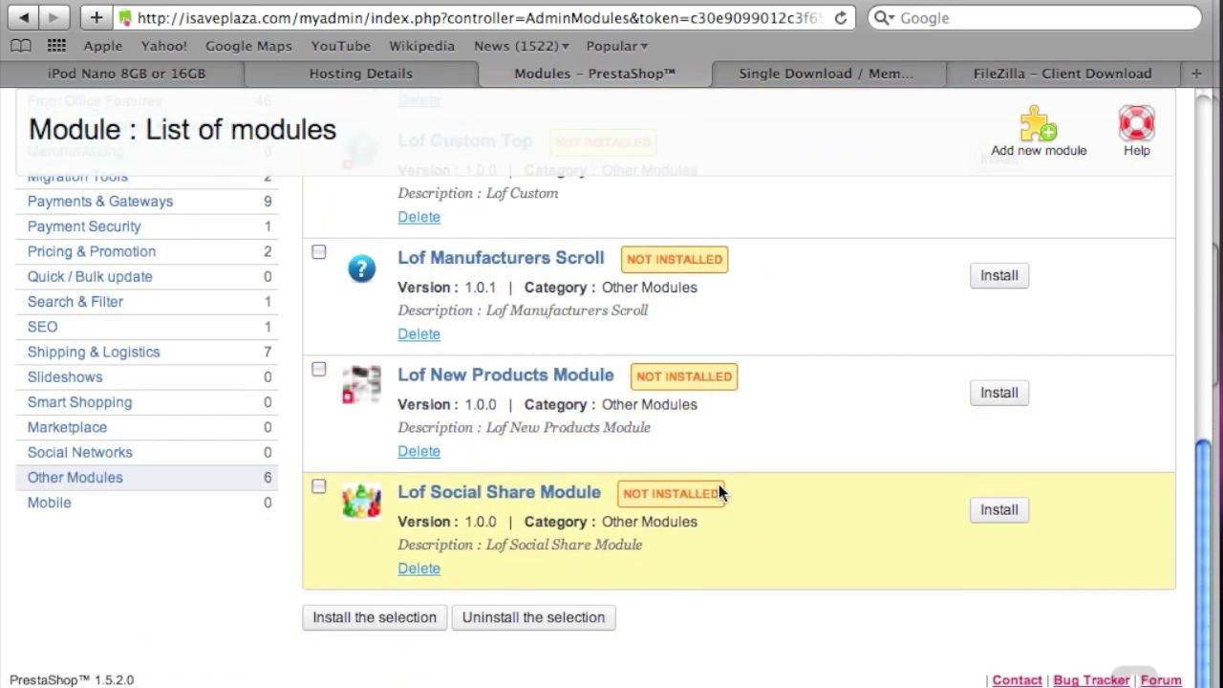
pyautogui.scroll(10, 726, 492)
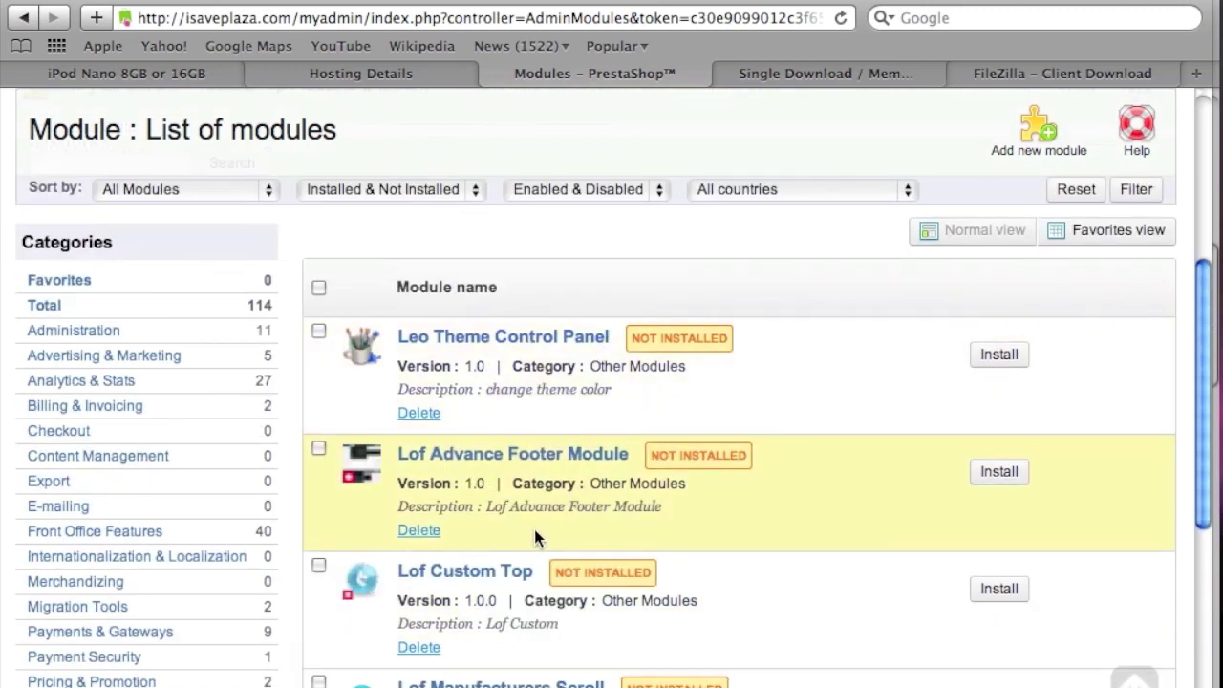
pyautogui.scroll(-3, 650, 522)
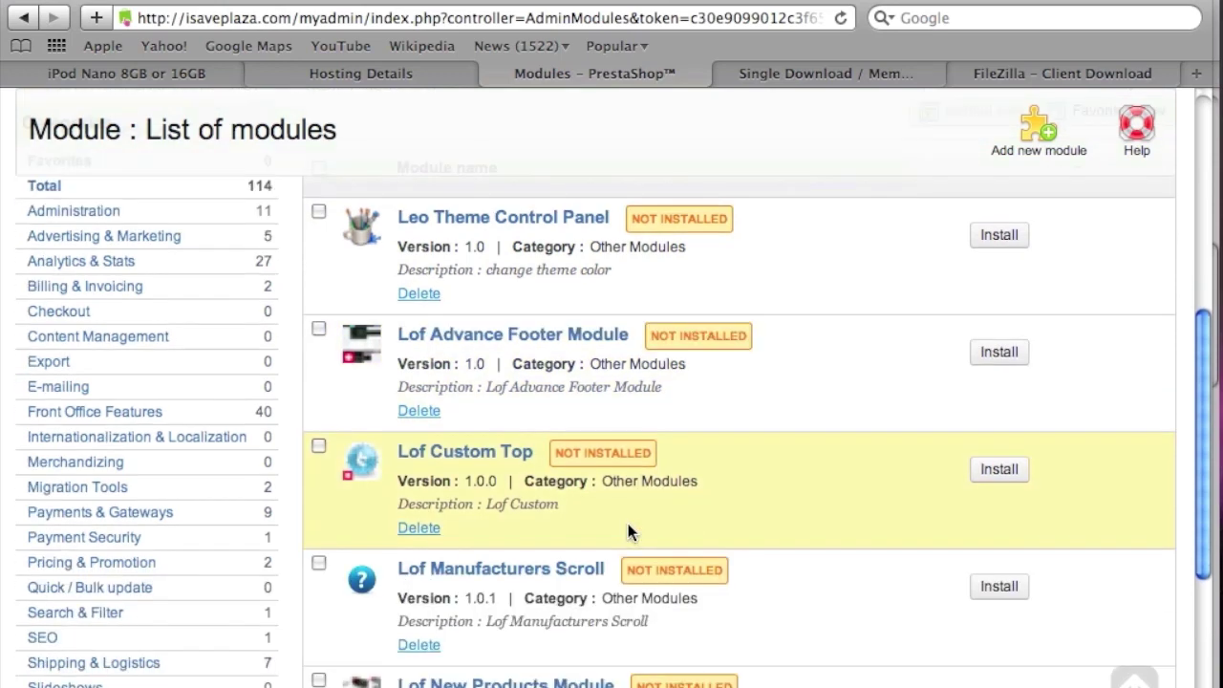
pyautogui.scroll(-2, 627, 523)
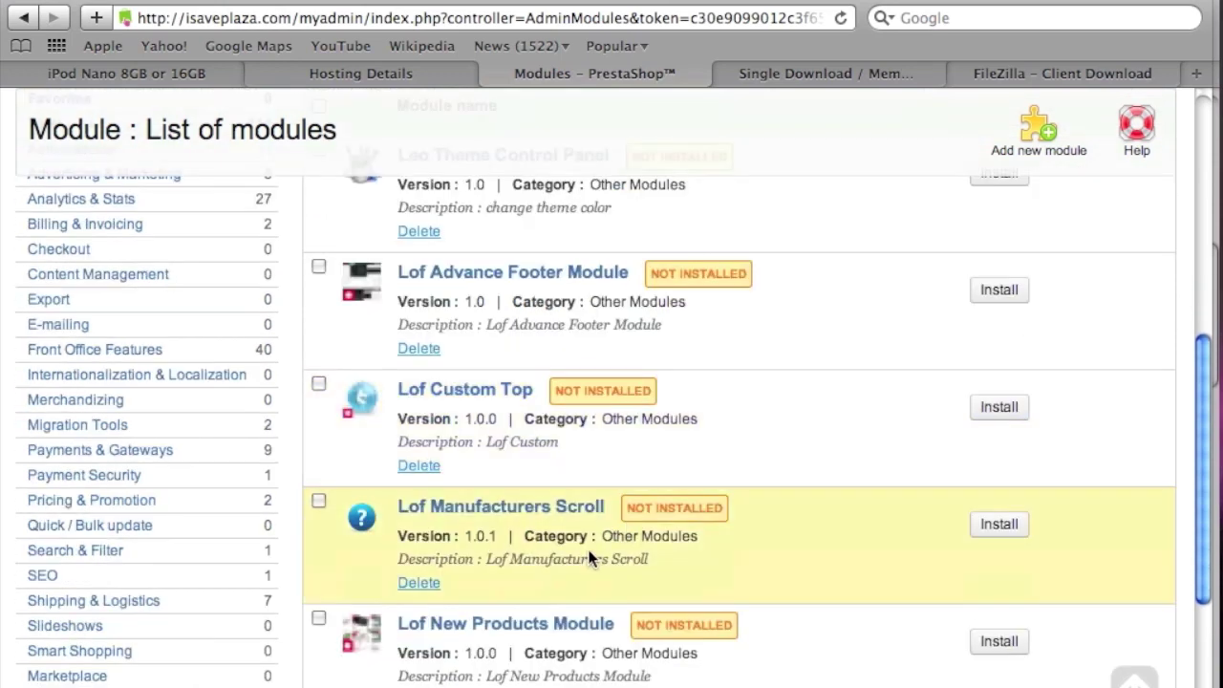
pyautogui.scroll(-2, 650, 562)
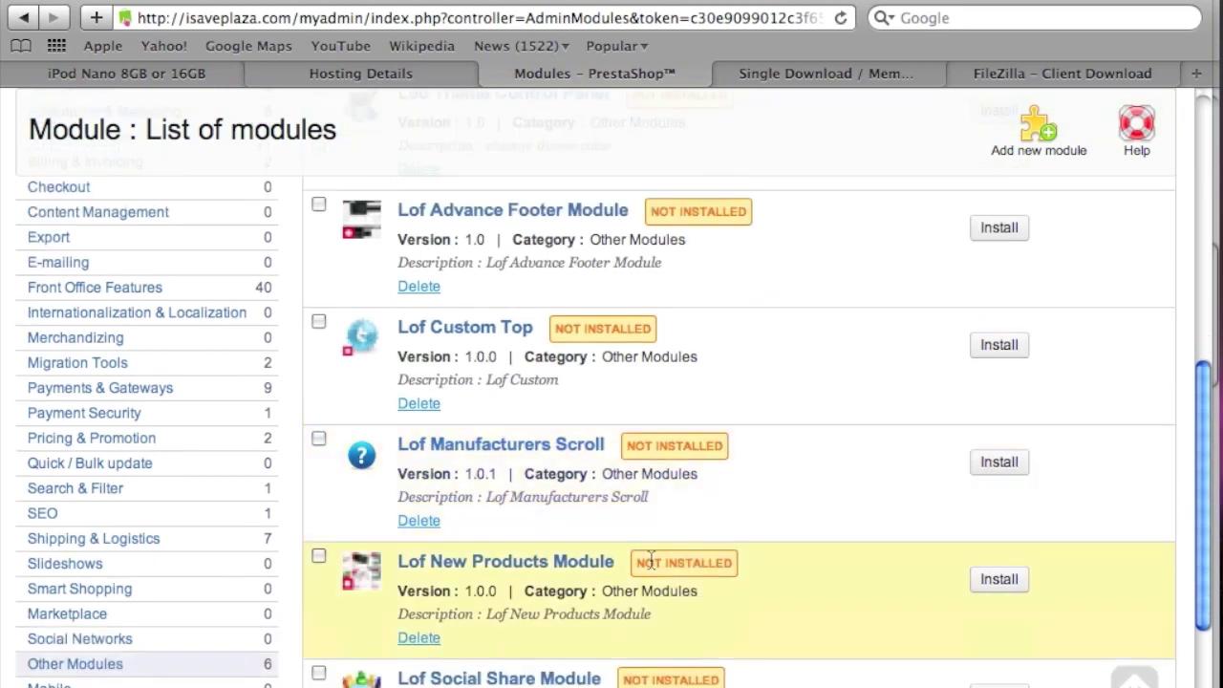
pyautogui.scroll(-2, 651, 561)
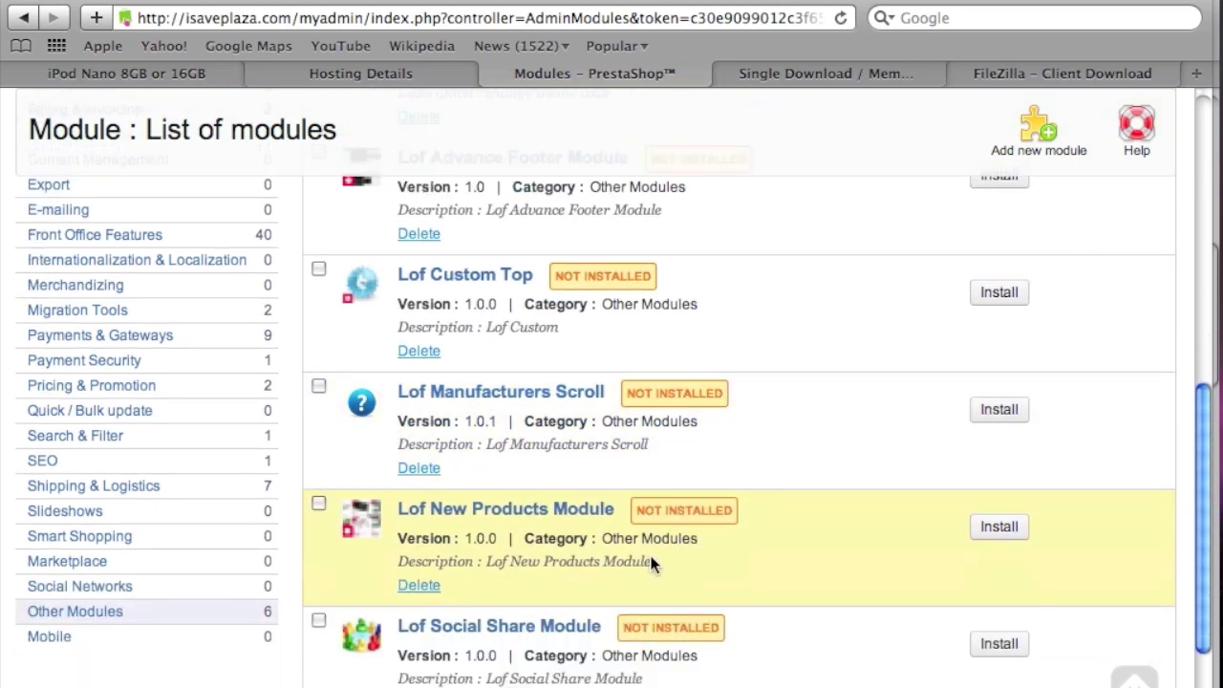
pyautogui.scroll(-2, 650, 564)
pyautogui.scroll(15, 651, 564)
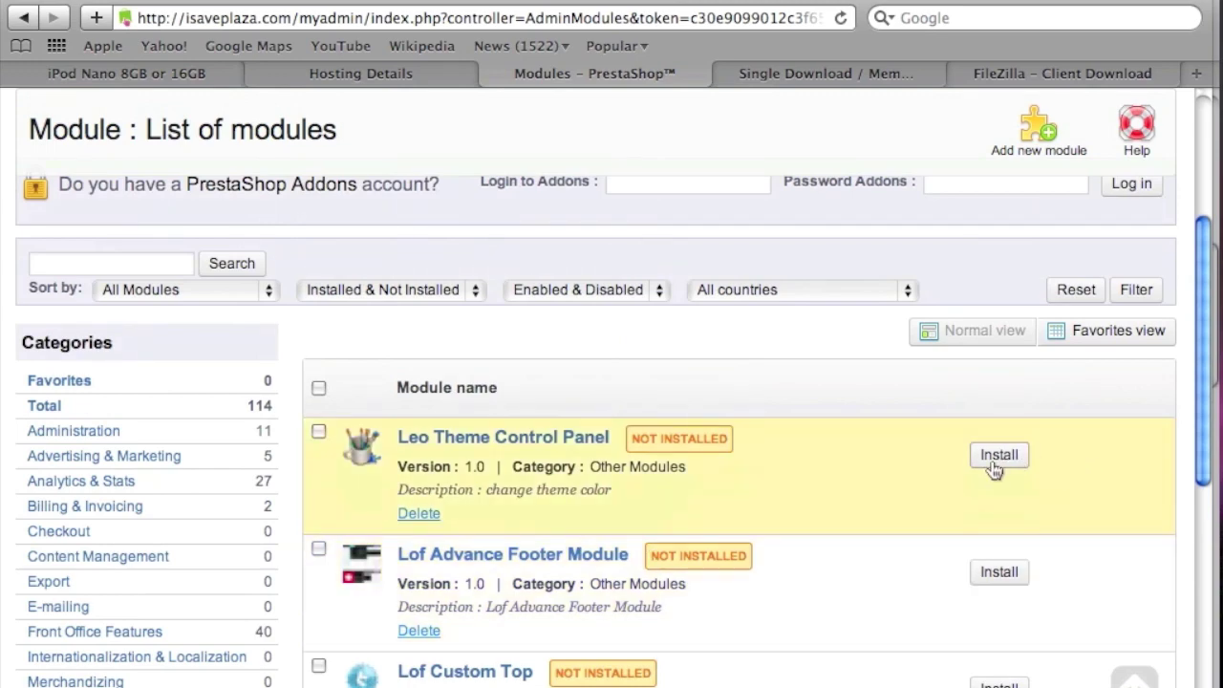
pyautogui.scroll(-15, 817, 470)
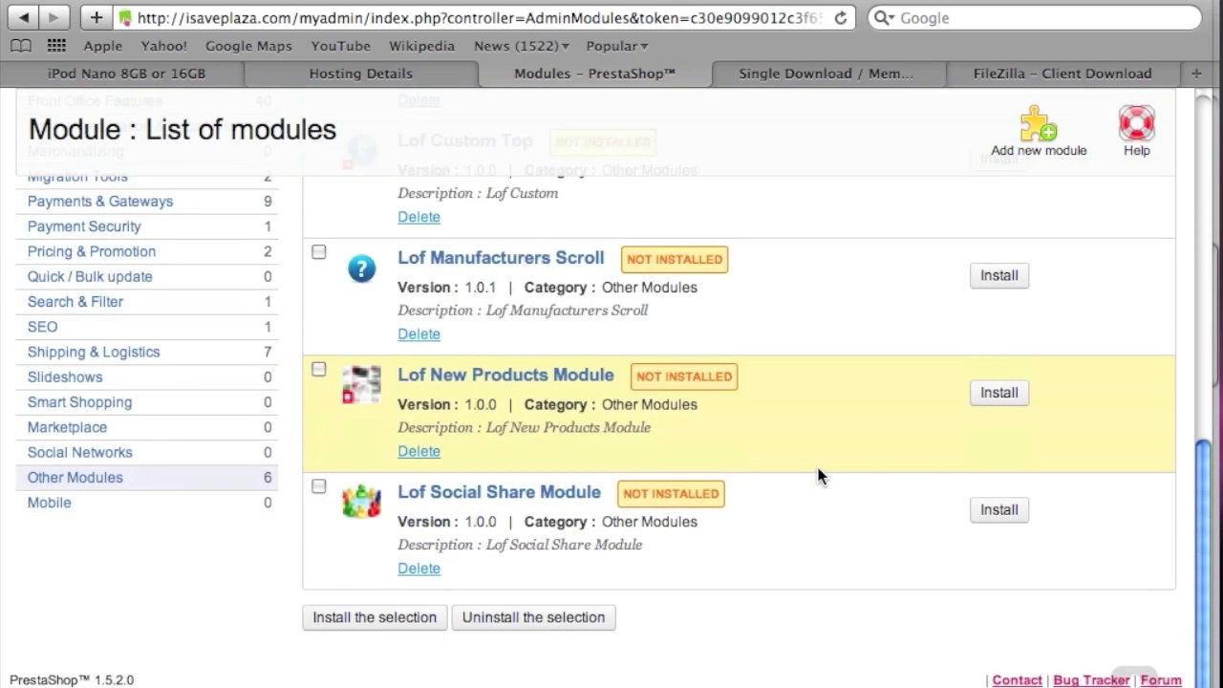
pyautogui.scroll(15, 332, 379)
pyautogui.click(318, 479)
pyautogui.scroll(-6, 285, 342)
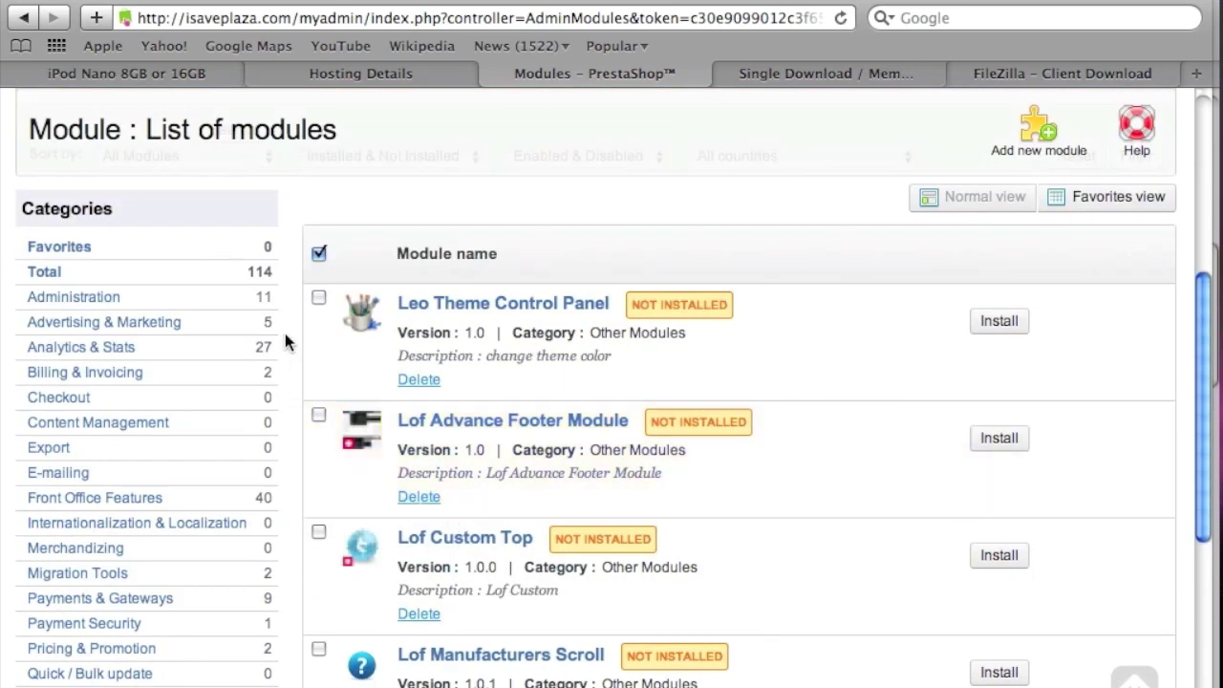
pyautogui.click(319, 254)
# Select the Leo Theme Control Panel, Lof Advance Footer, Lof Custom Top, Lof Manufacturers Scroll, Lof New Products and Lof Social Share modules and install them
pyautogui.click(319, 298)
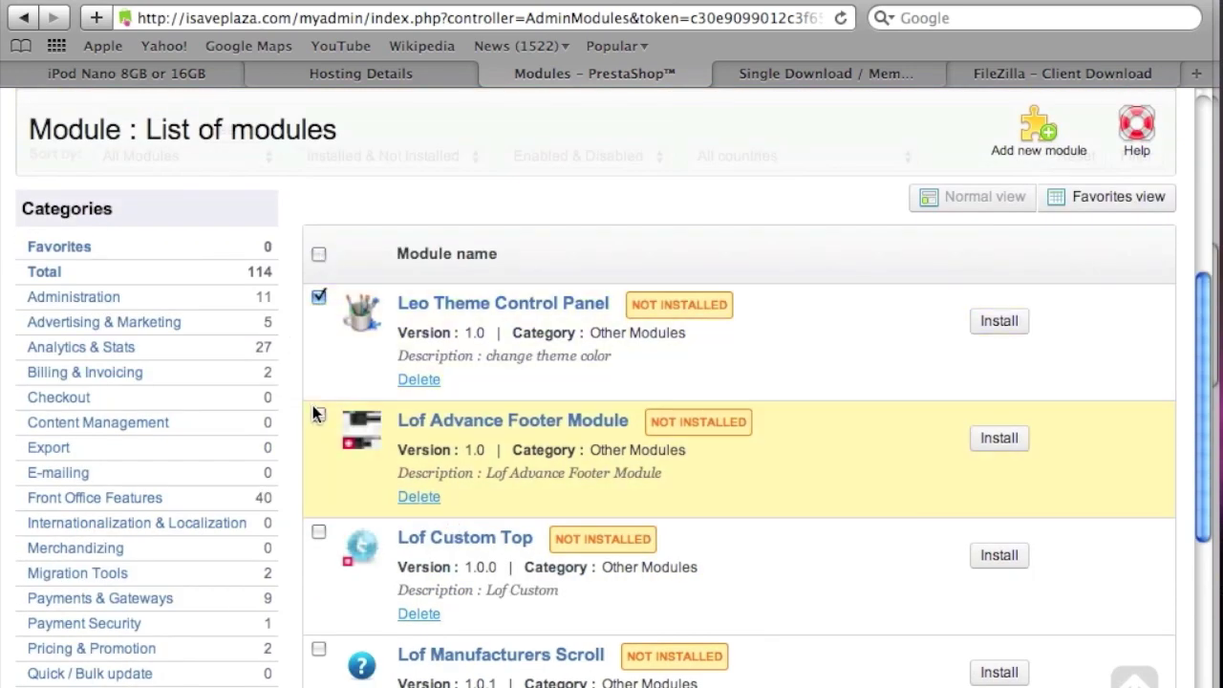
pyautogui.click(319, 415)
pyautogui.click(318, 532)
pyautogui.scroll(-4, 318, 538)
pyautogui.click(318, 485)
pyautogui.scroll(-1, 329, 632)
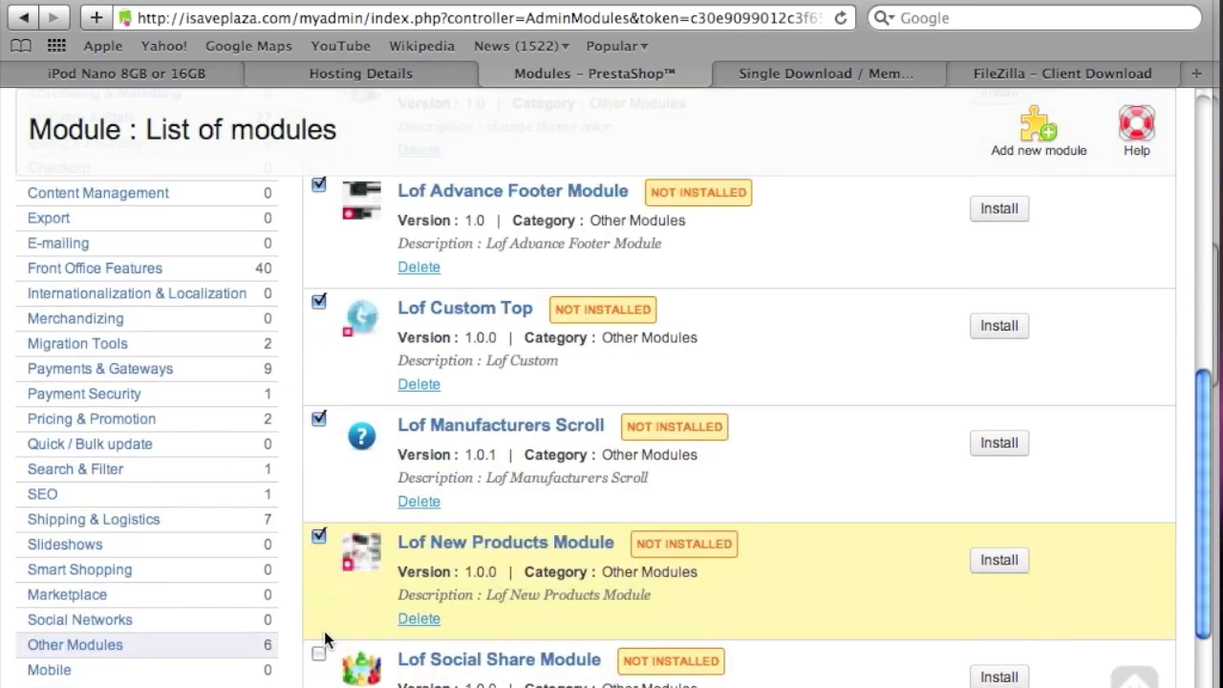
pyautogui.click(319, 650)
pyautogui.scroll(-3, 329, 621)
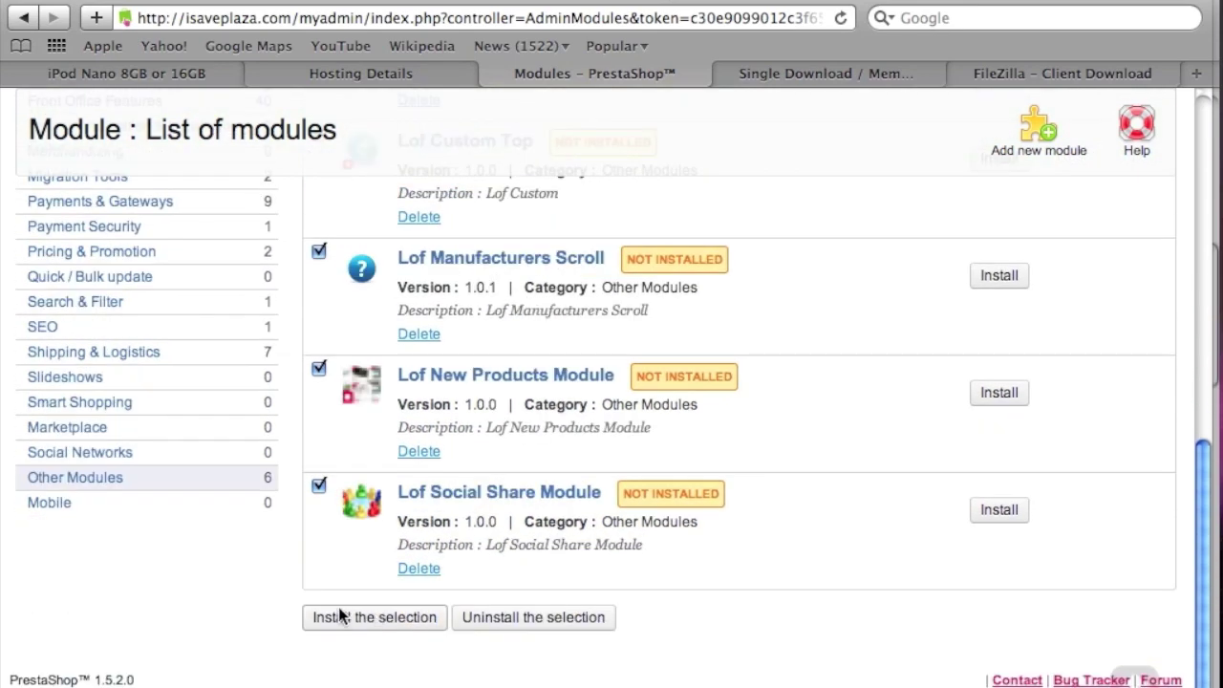
pyautogui.click(388, 615)
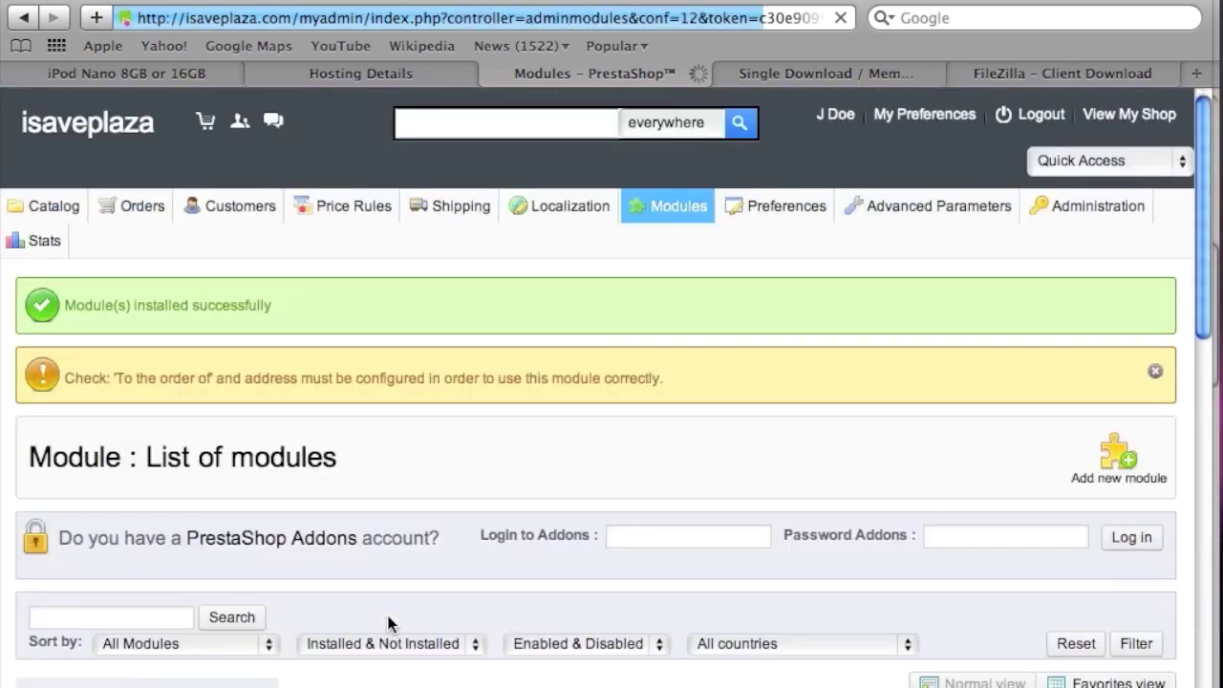
pyautogui.scroll(-15, 388, 621)
pyautogui.scroll(-3, 388, 621)
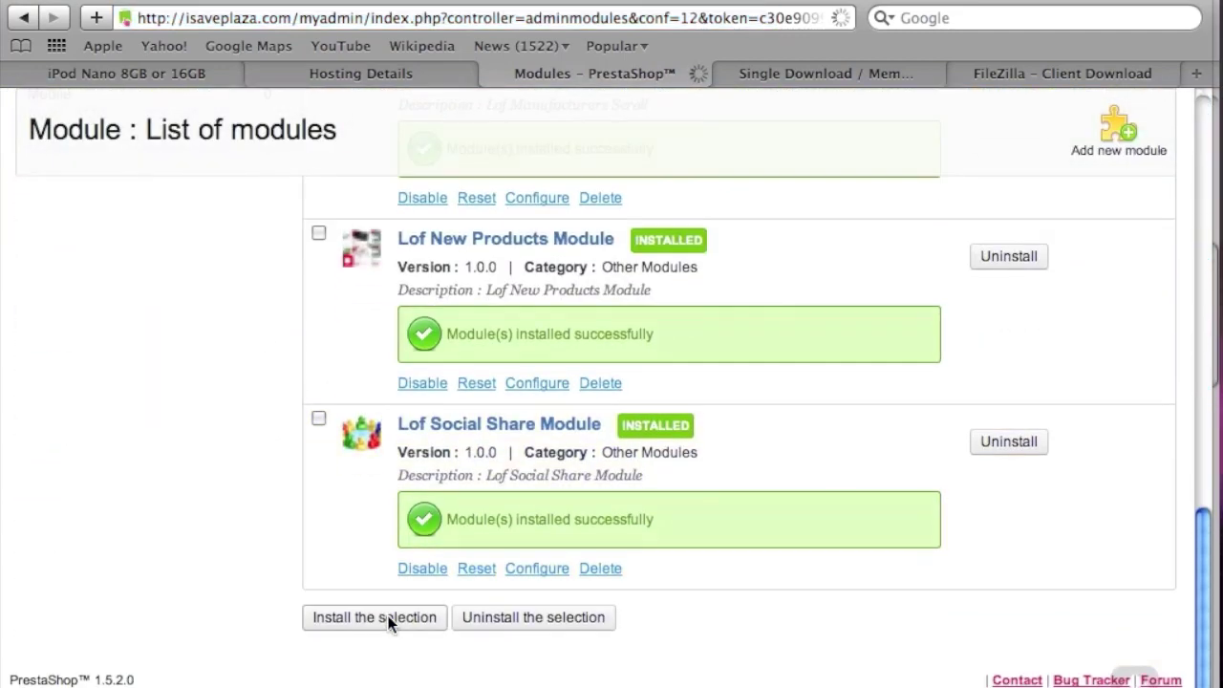
# Open the configuration of the Leo Theme Control Panel module and look through its Default Skin choices
pyautogui.scroll(15, 729, 589)
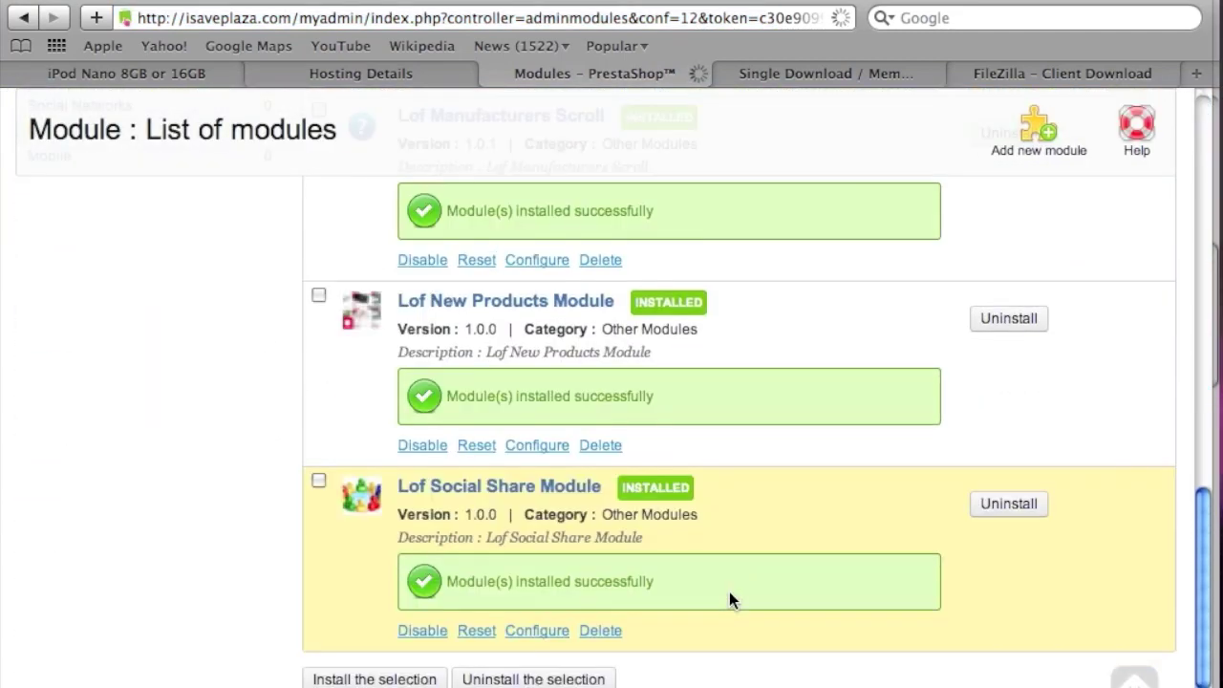
pyautogui.scroll(-2, 728, 592)
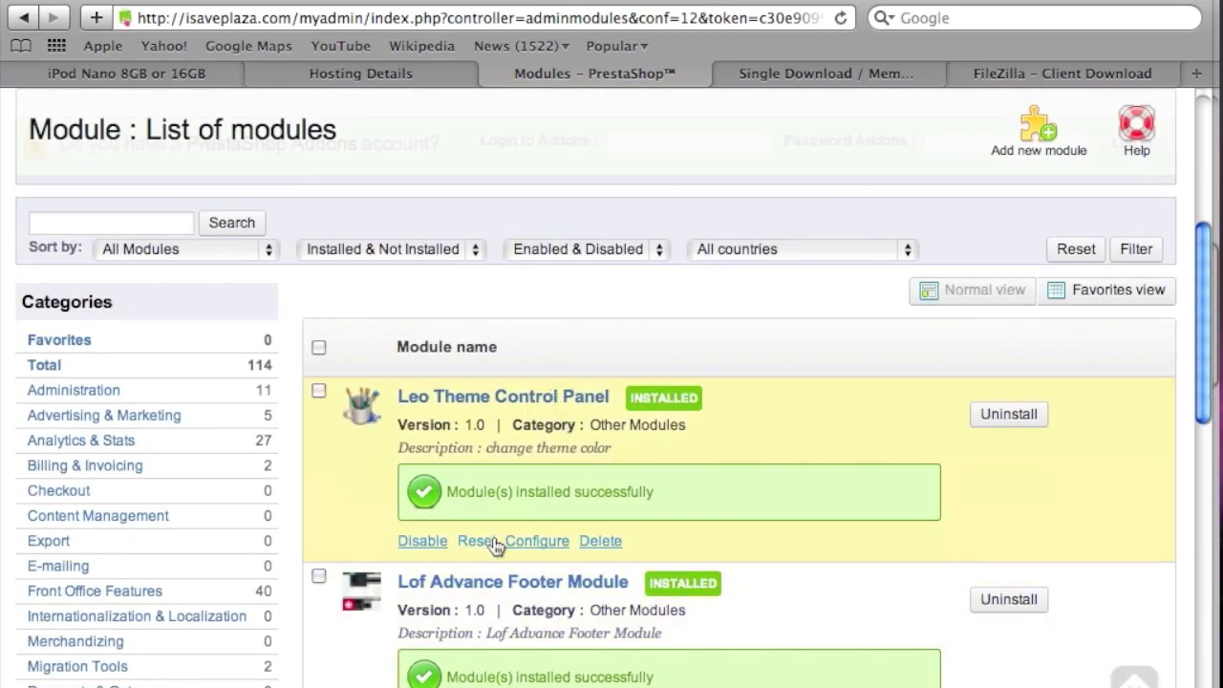
pyautogui.click(532, 542)
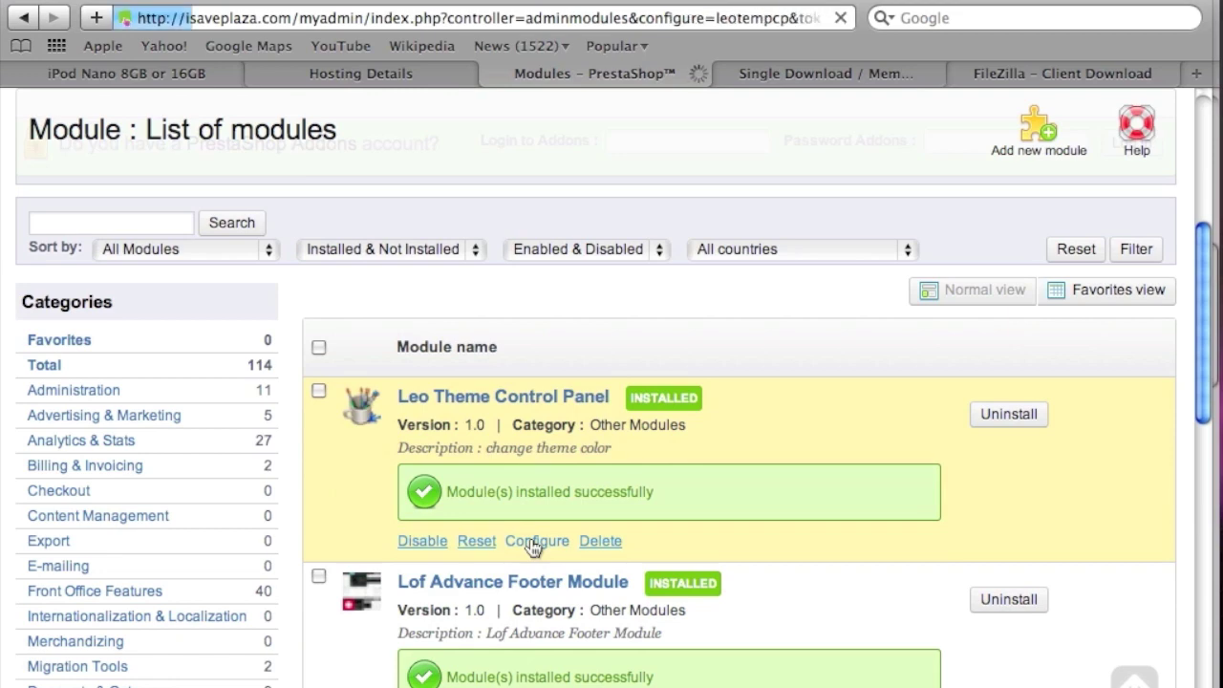
pyautogui.scroll(-5, 537, 566)
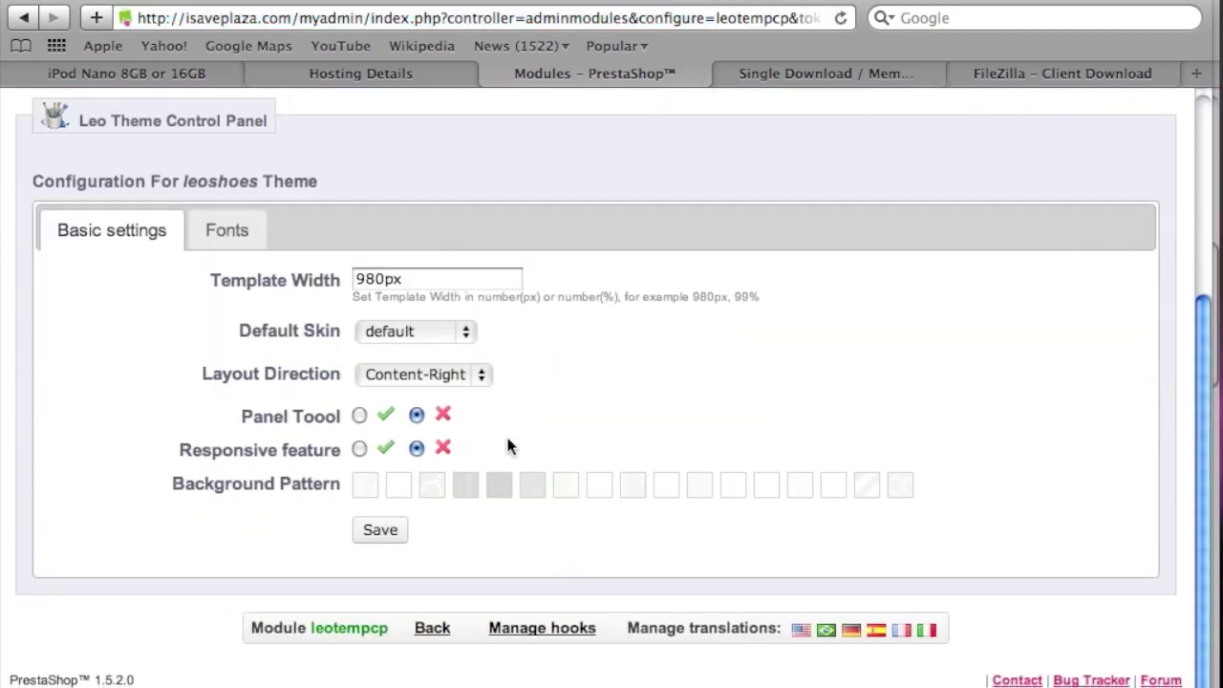
pyautogui.click(427, 340)
pyautogui.click(600, 311)
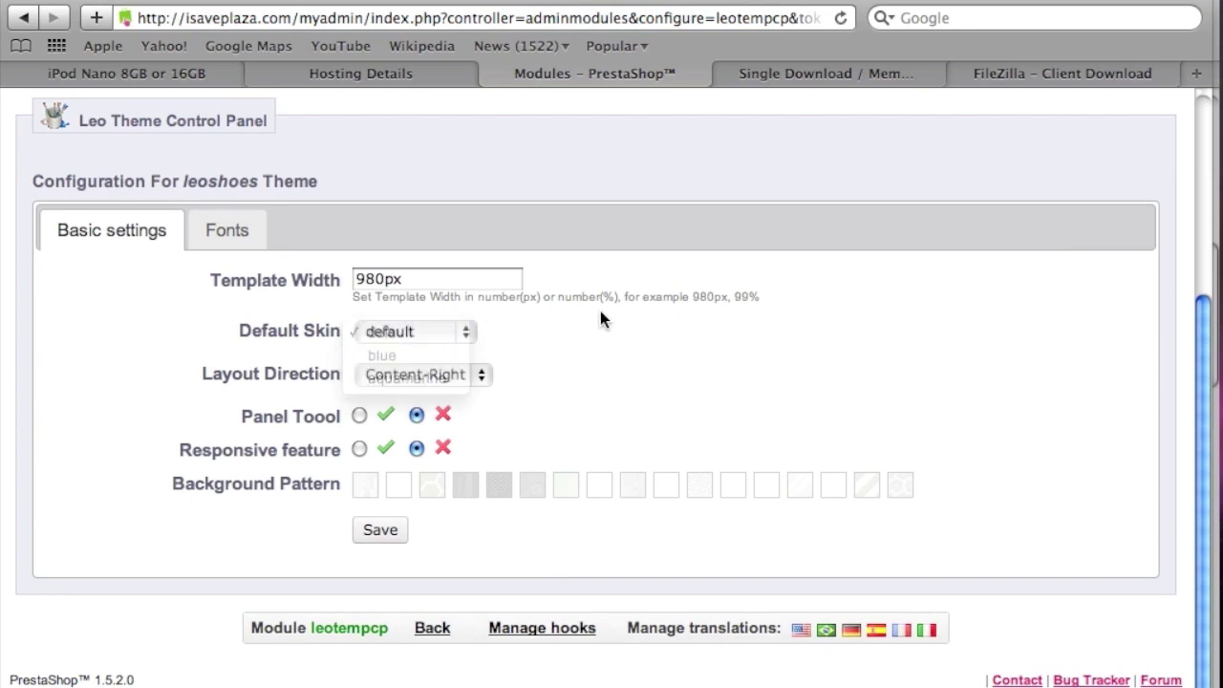
# Reload the iPod Nano product page and paste the broken footer image's address into the address bar to check its location
pyautogui.click(199, 75)
pyautogui.click(843, 18)
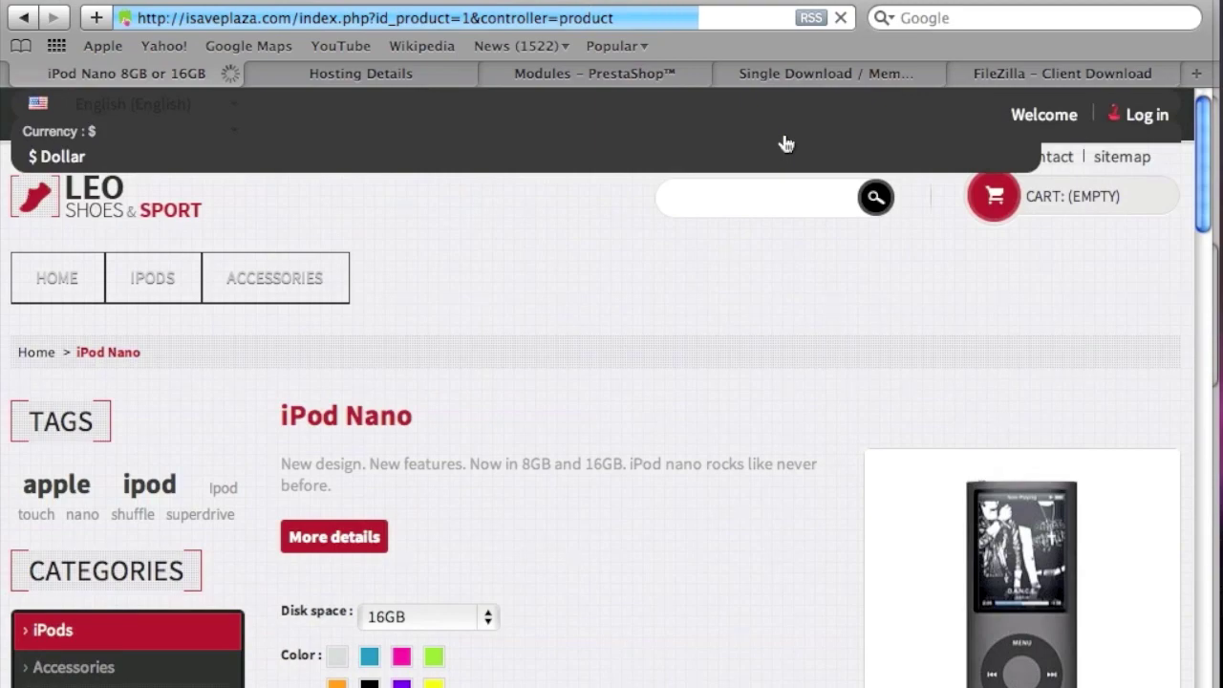
pyautogui.scroll(-20, 846, 258)
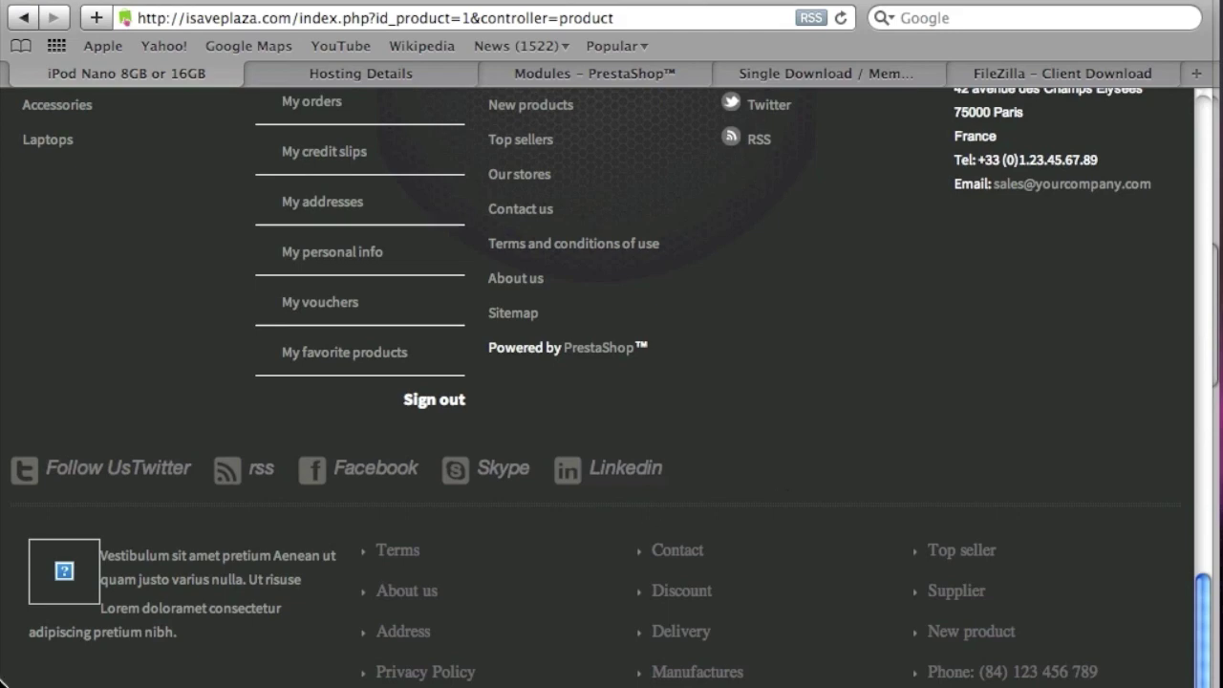
pyautogui.rightClick(69, 563)
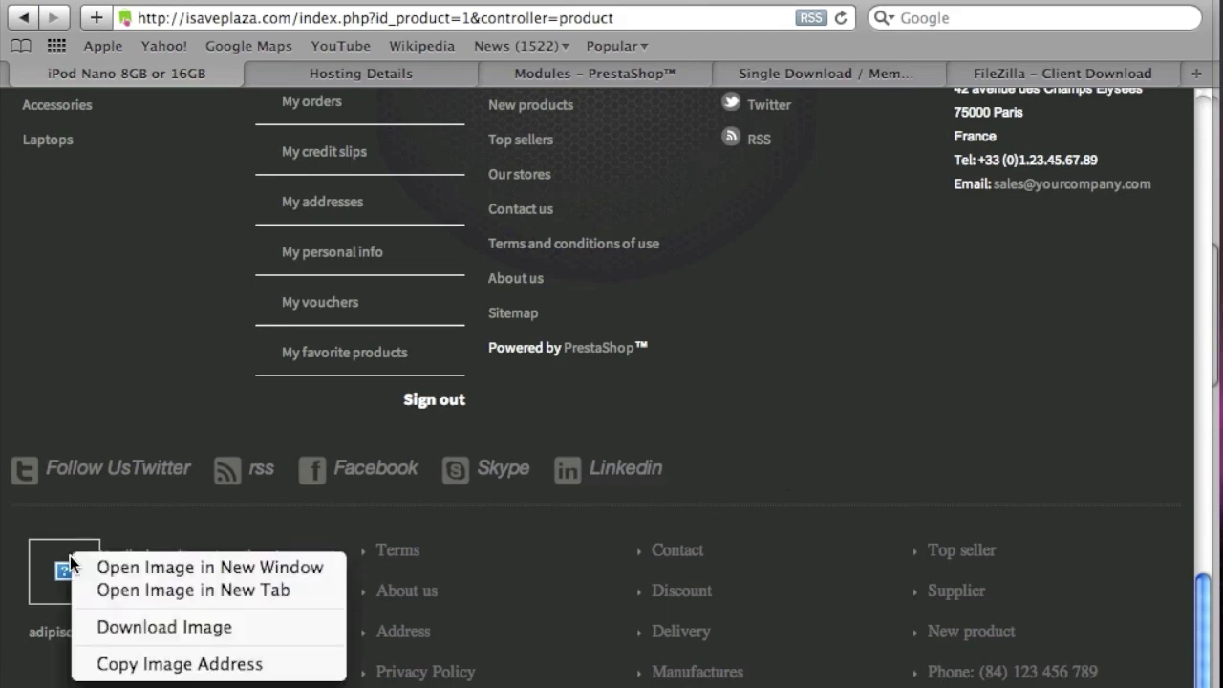
pyautogui.click(163, 658)
pyautogui.click(349, 14)
pyautogui.press('super+v')
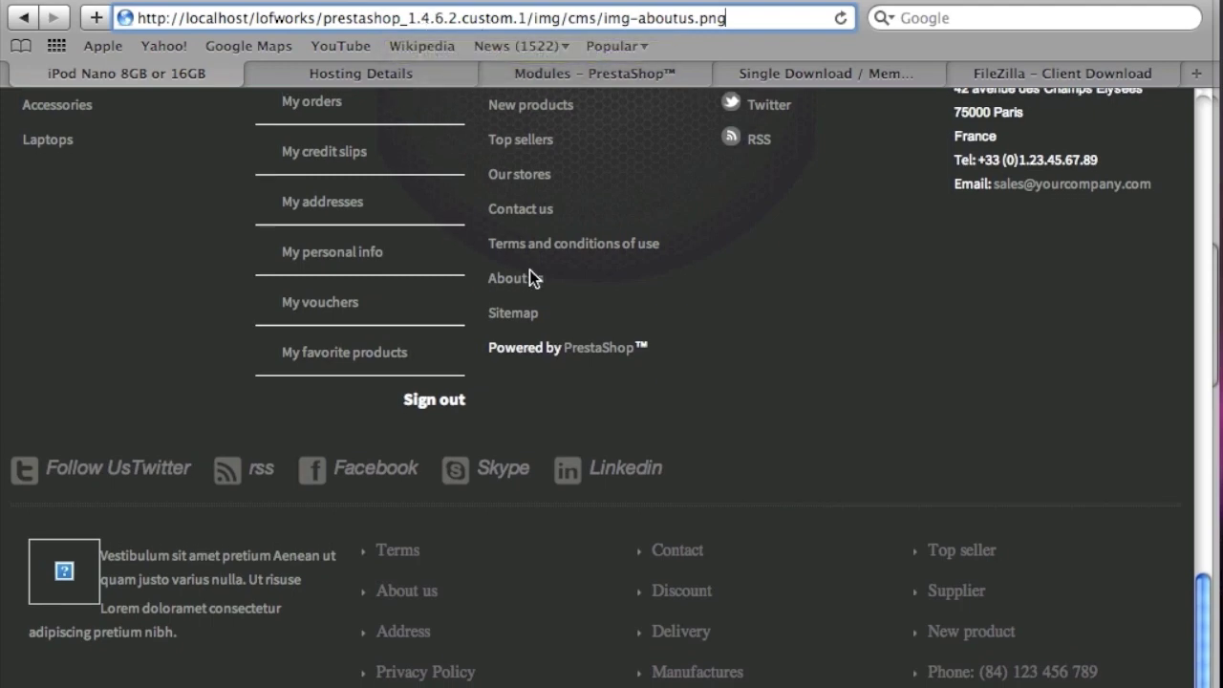
# Look over the themed iPod Nano product page and return to the Leo Theme Control Panel's basic settings
pyautogui.scroll(15, 530, 277)
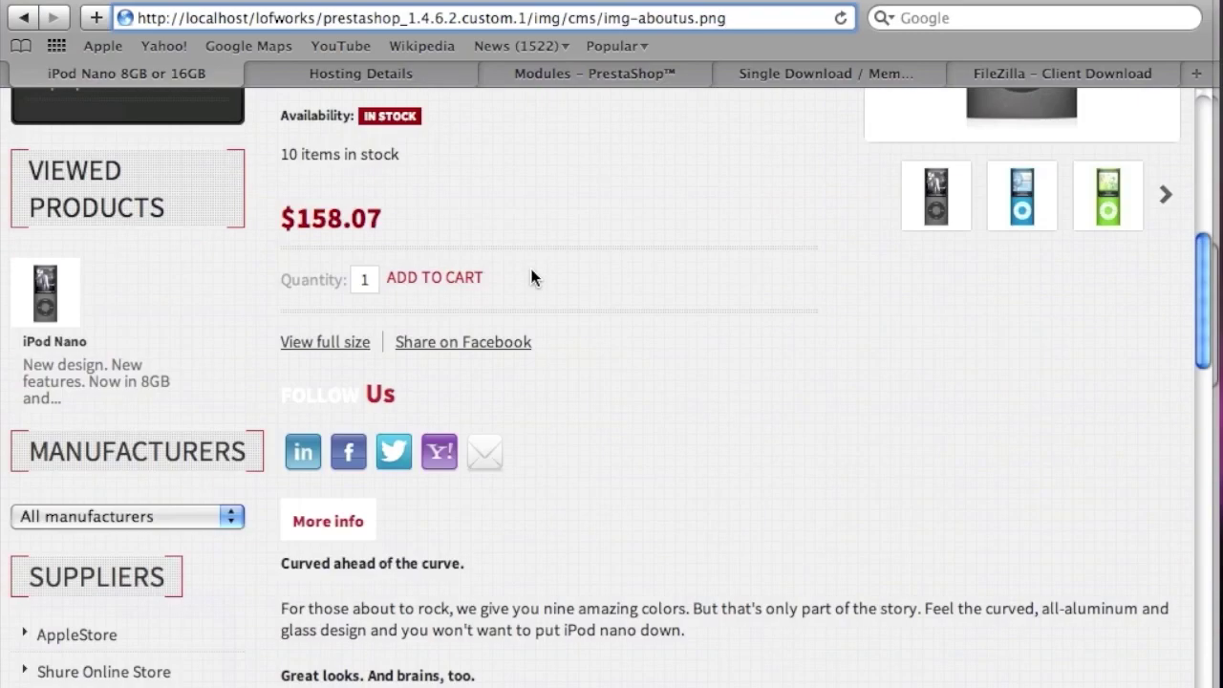
pyautogui.scroll(-10, 532, 276)
pyautogui.scroll(15, 532, 276)
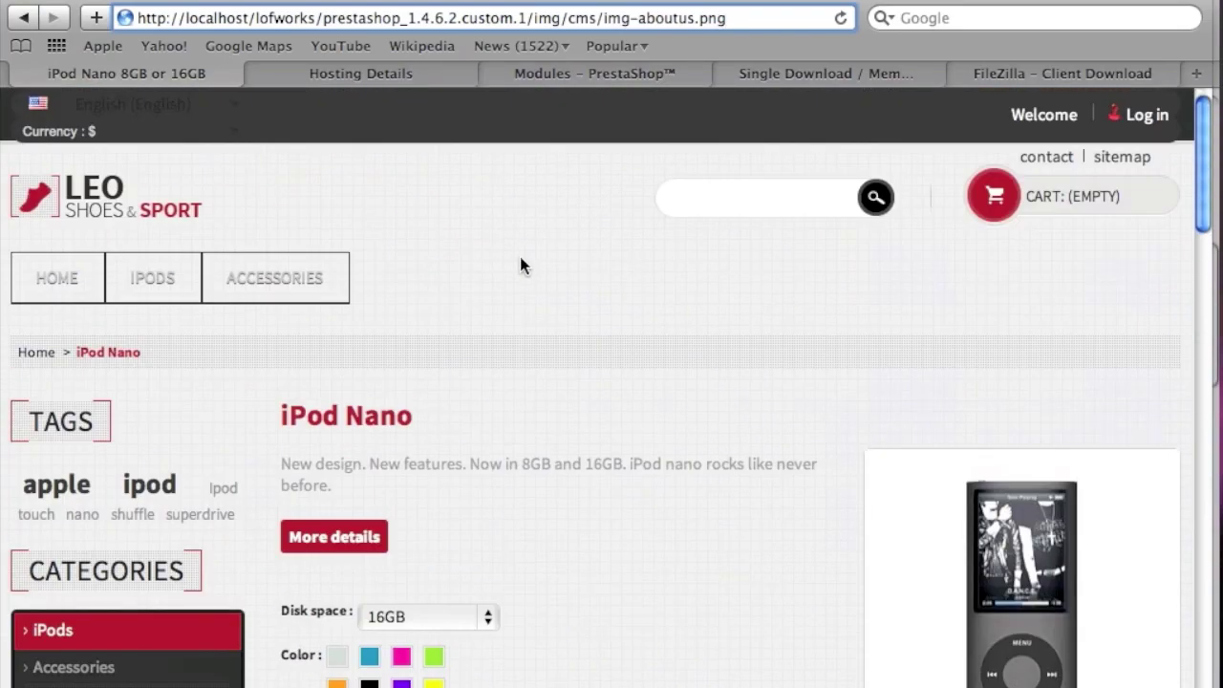
pyautogui.click(628, 77)
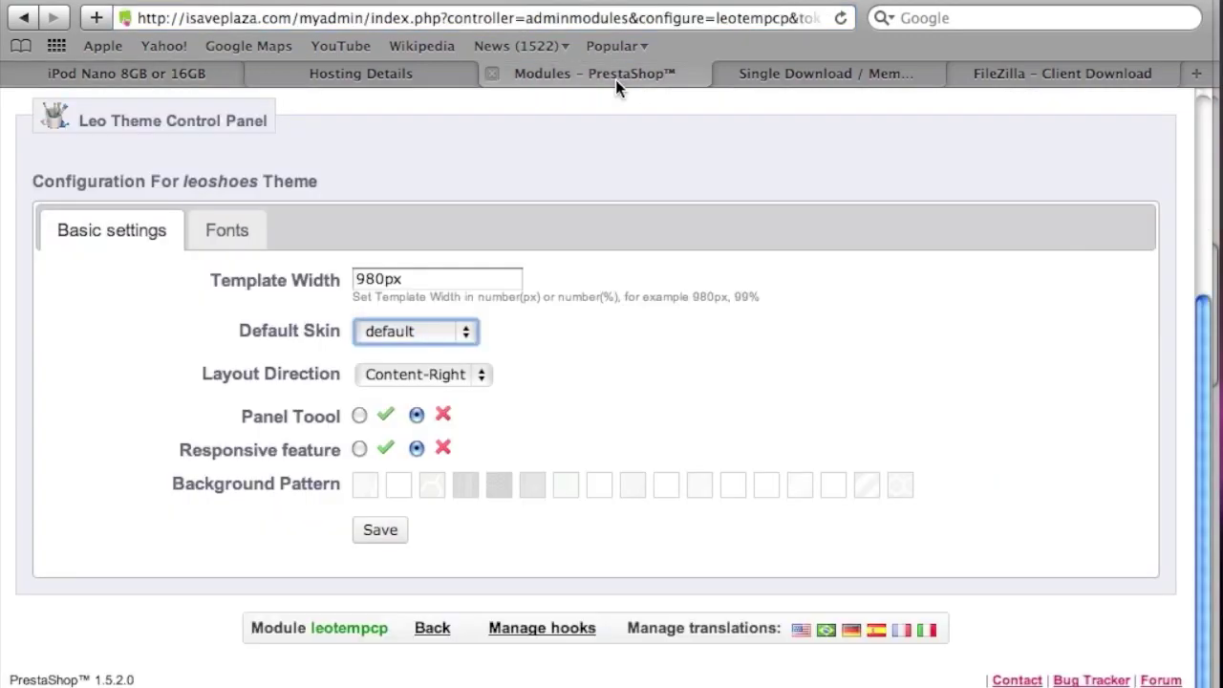
pyautogui.click(162, 69)
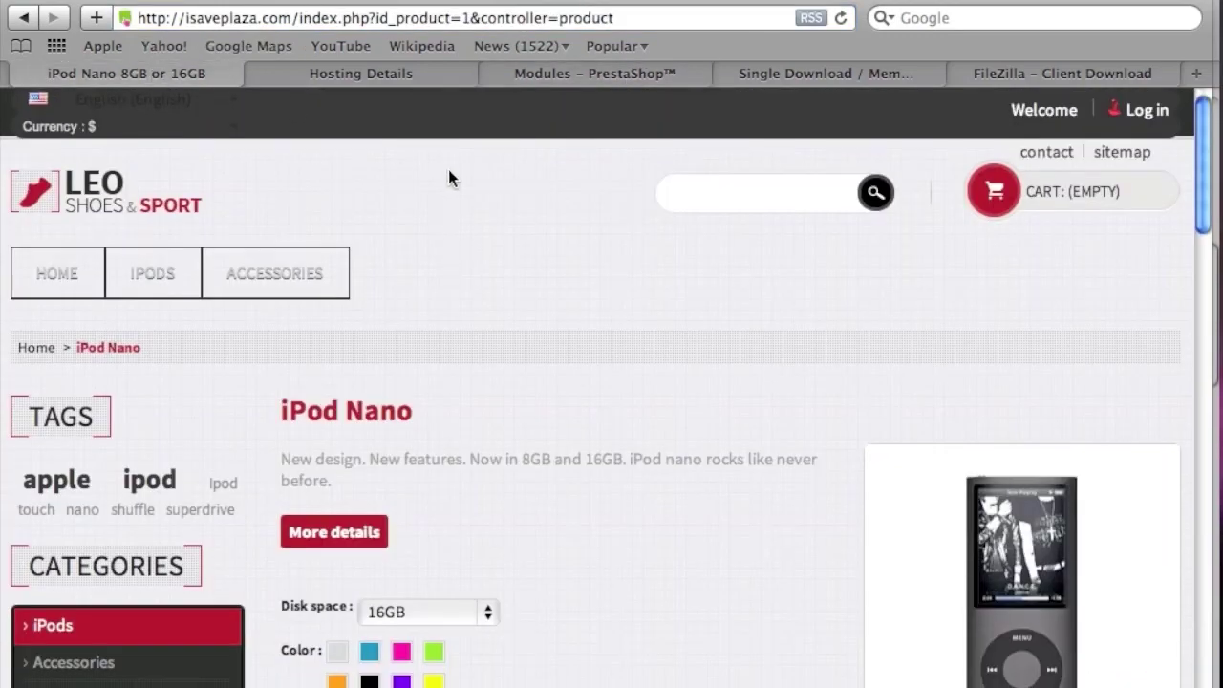
pyautogui.click(621, 81)
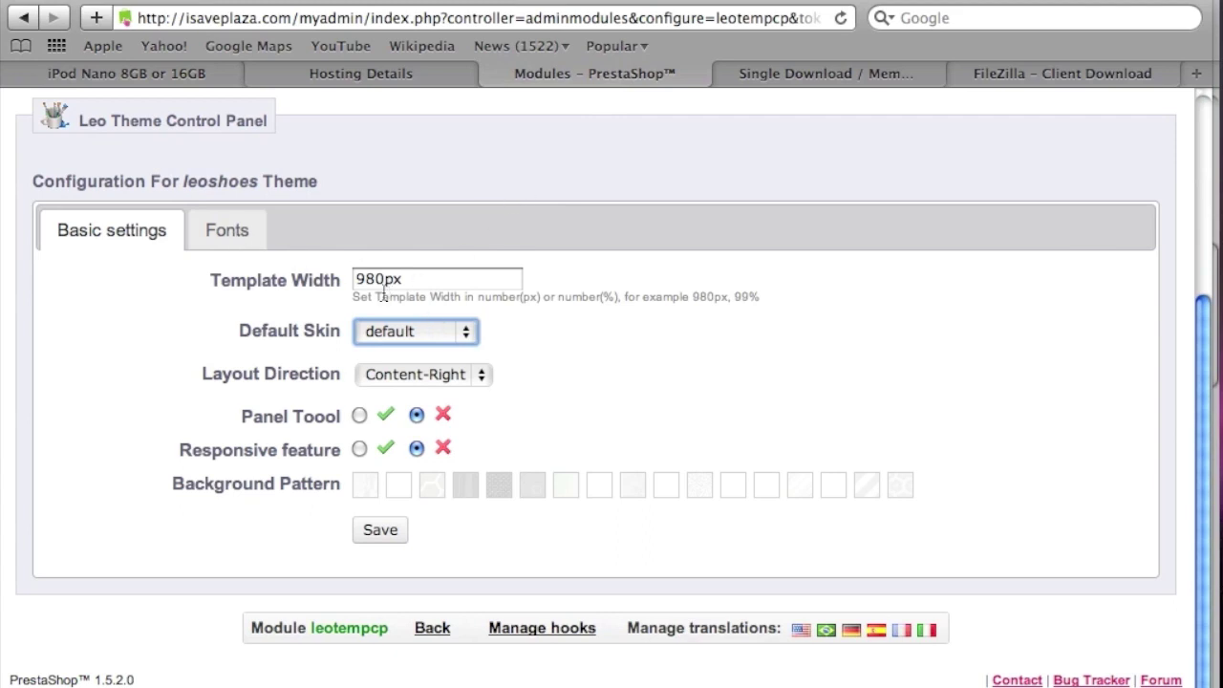
# Look through the Leo Theme Control Panel's font settings and return to its basic settings
pyautogui.click(220, 231)
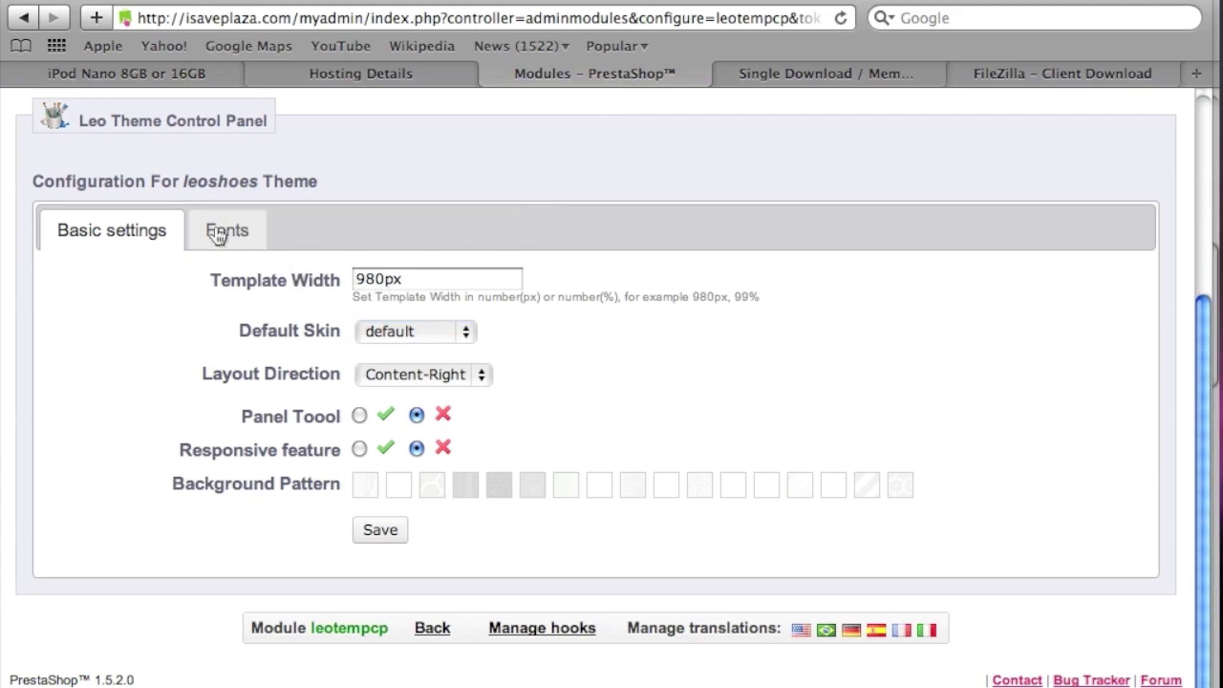
pyautogui.scroll(-15, 351, 284)
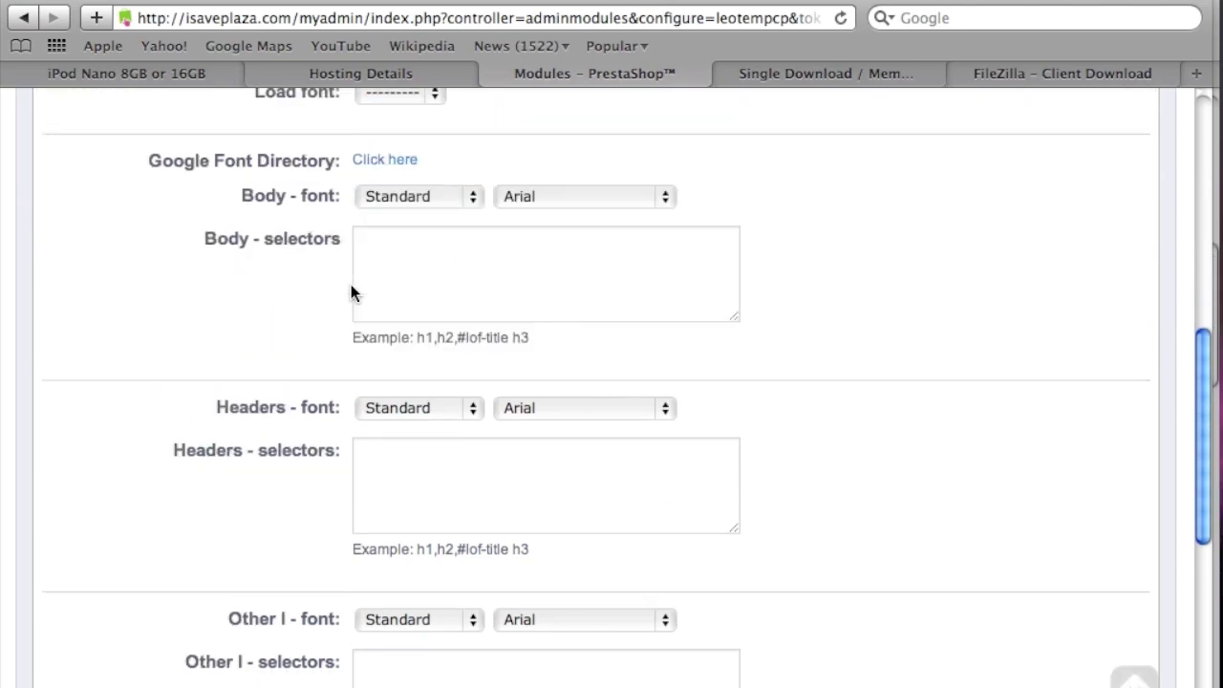
pyautogui.scroll(15, 357, 282)
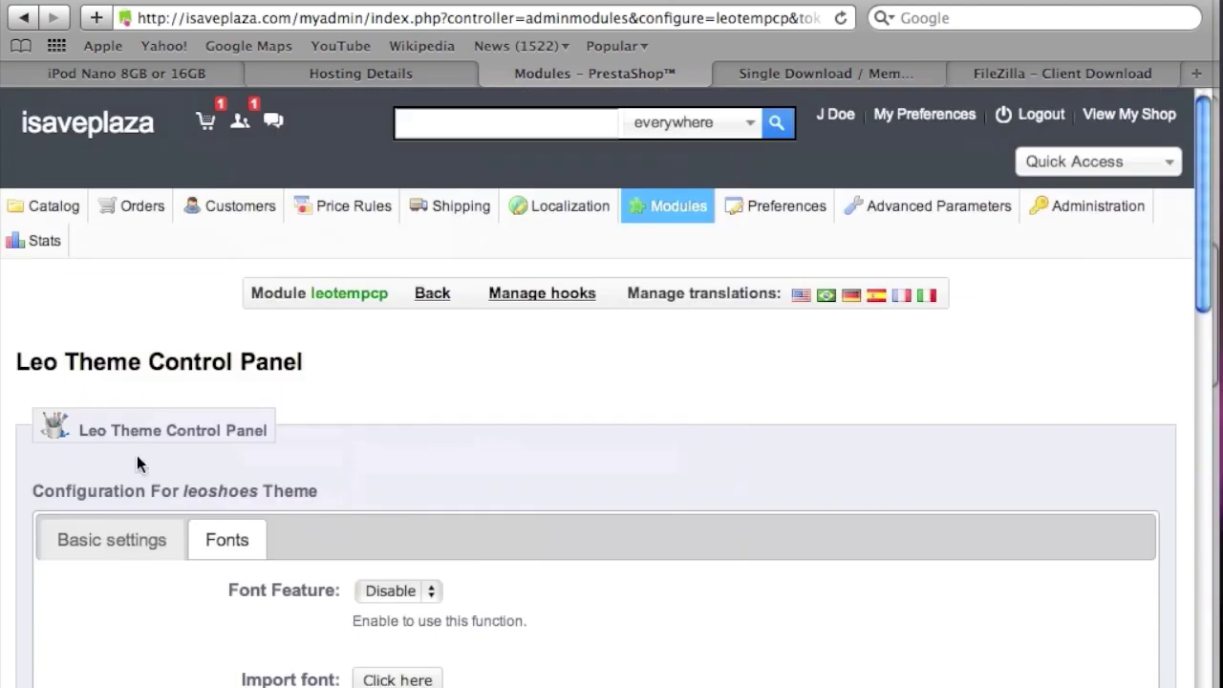
pyautogui.click(135, 541)
pyautogui.scroll(-5, 337, 334)
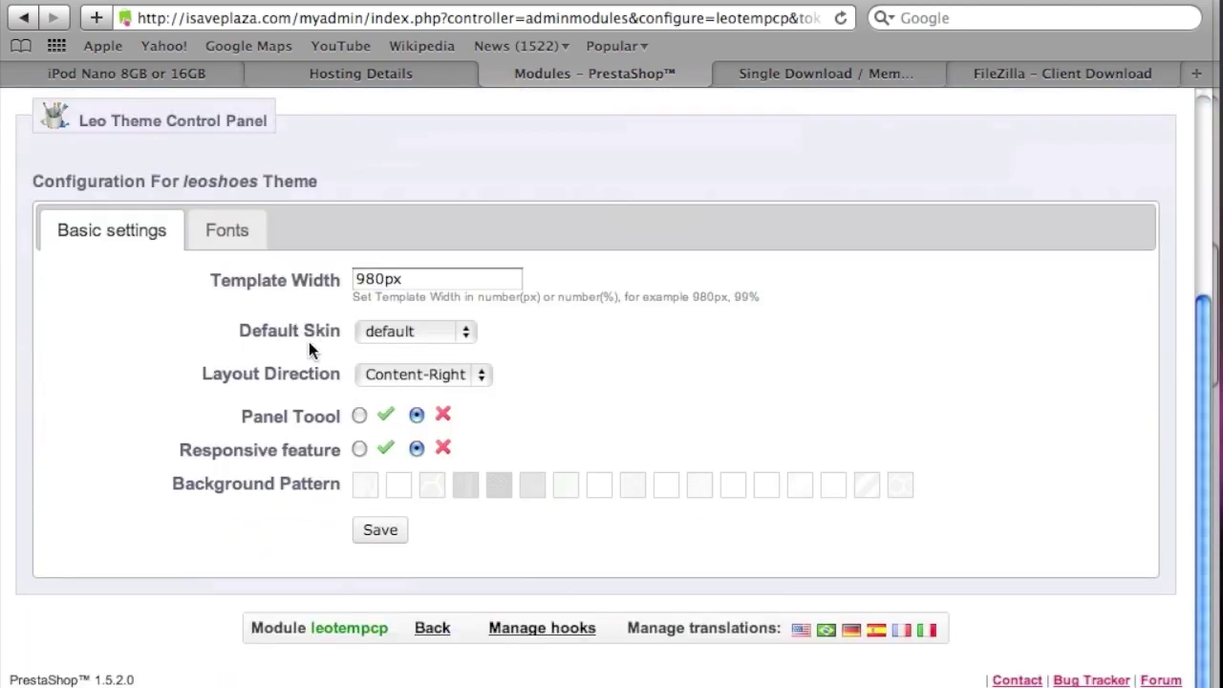
# Set the Leo Theme Control Panel's Default Skin to blue and save the settings
pyautogui.click(457, 378)
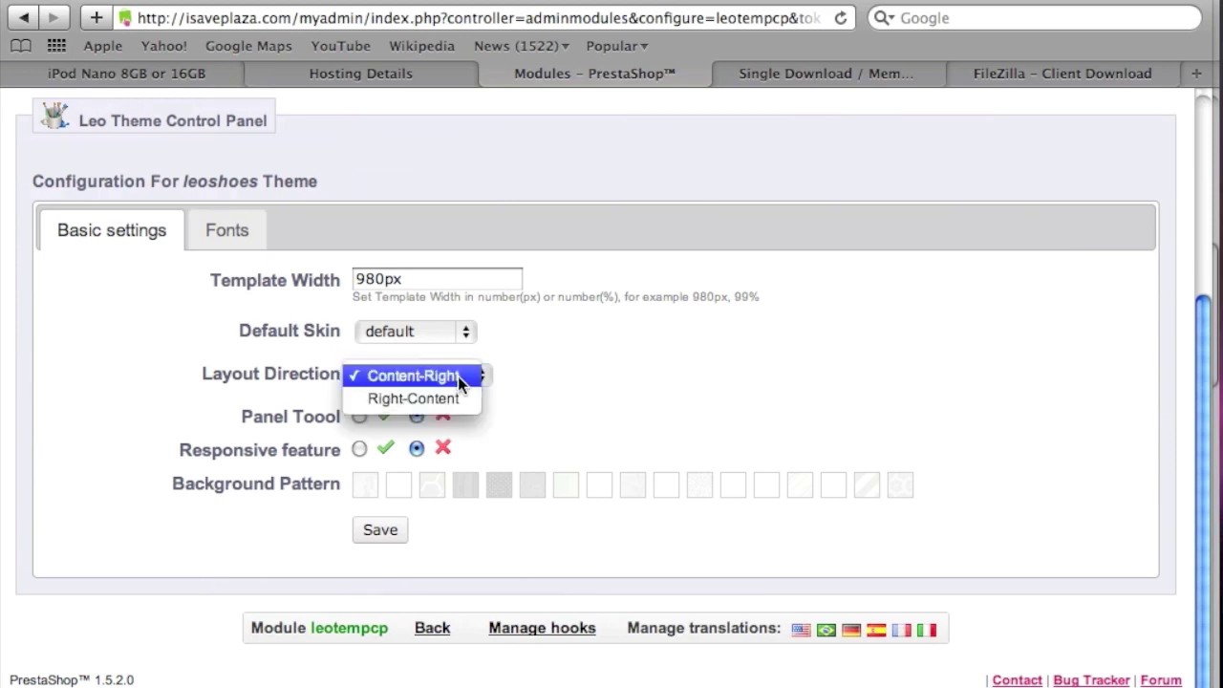
pyautogui.click(428, 332)
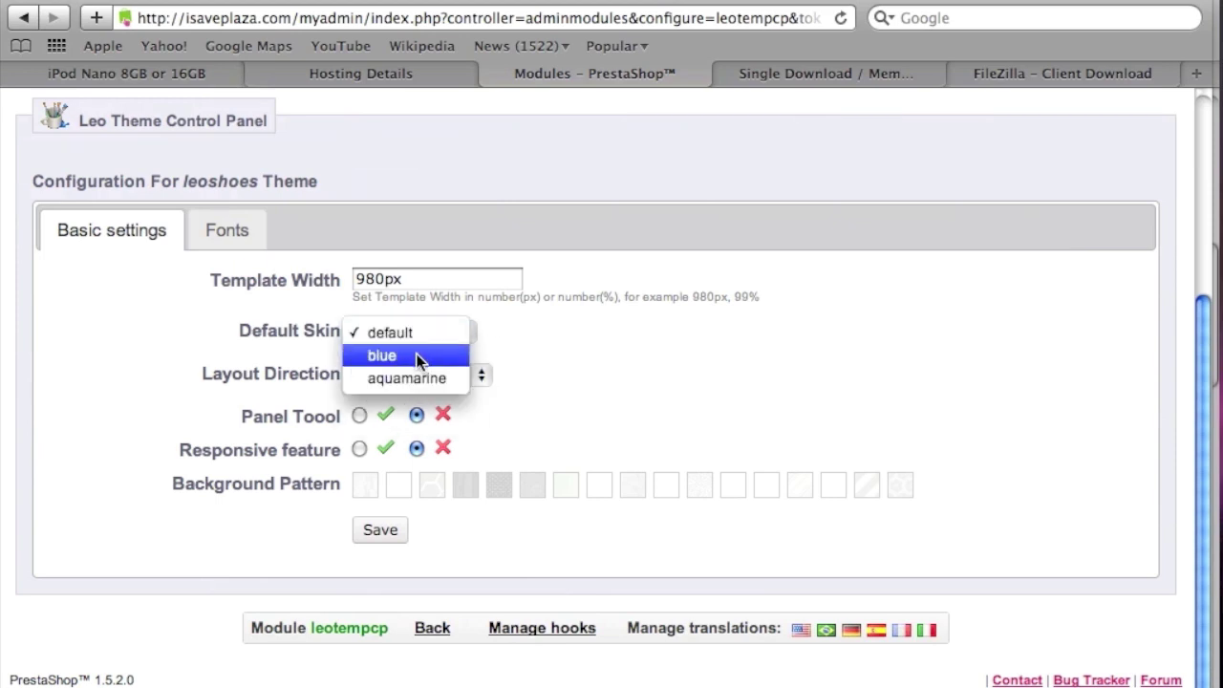
pyautogui.click(417, 359)
pyautogui.click(380, 529)
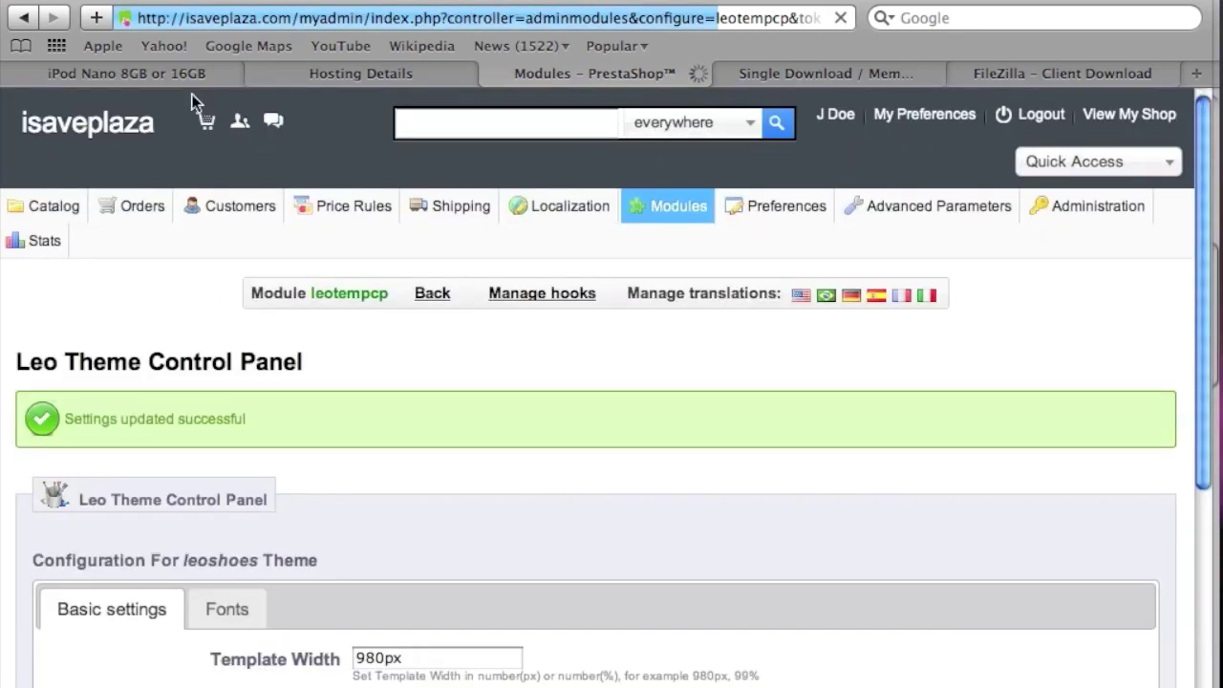
# Reload the iPod Nano product page to check the blue skin, and return to the store's back office
pyautogui.click(169, 80)
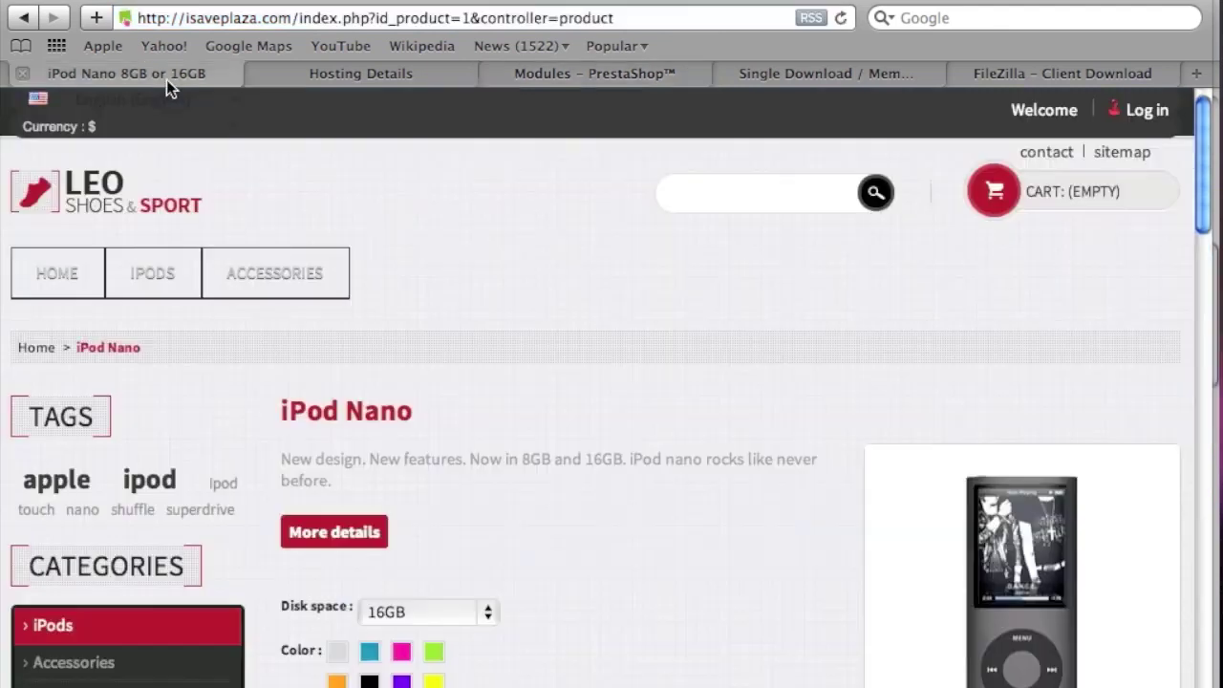
pyautogui.click(841, 20)
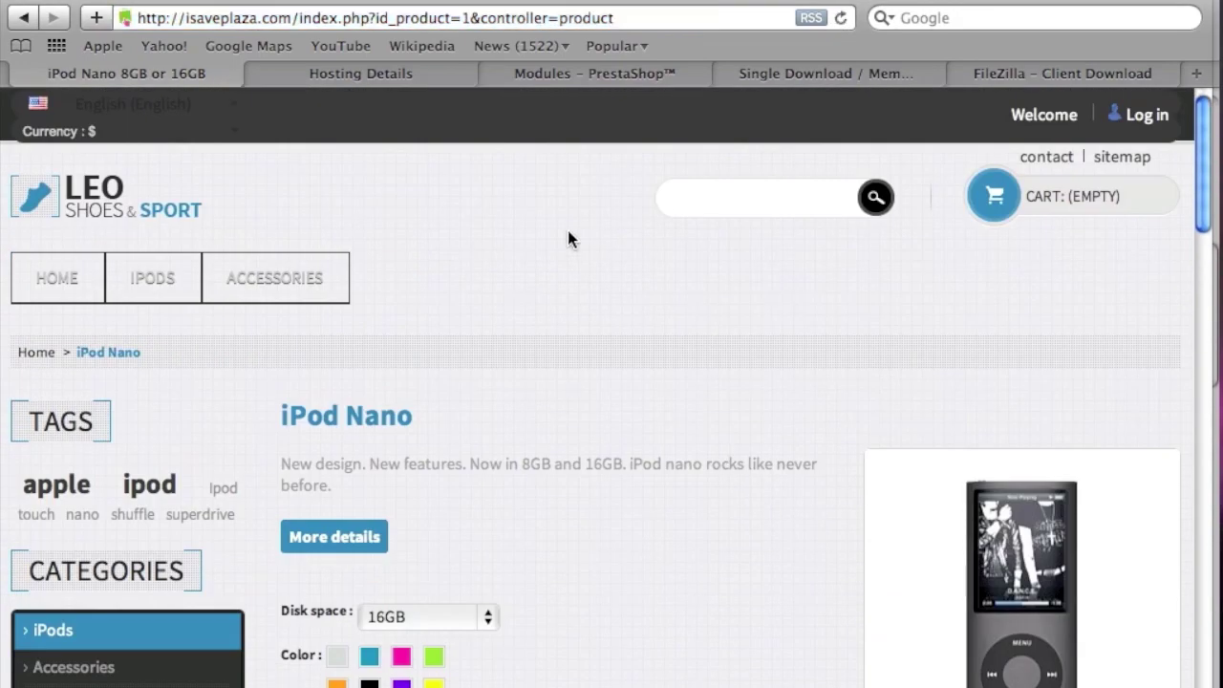
pyautogui.click(588, 75)
pyautogui.scroll(5, 590, 109)
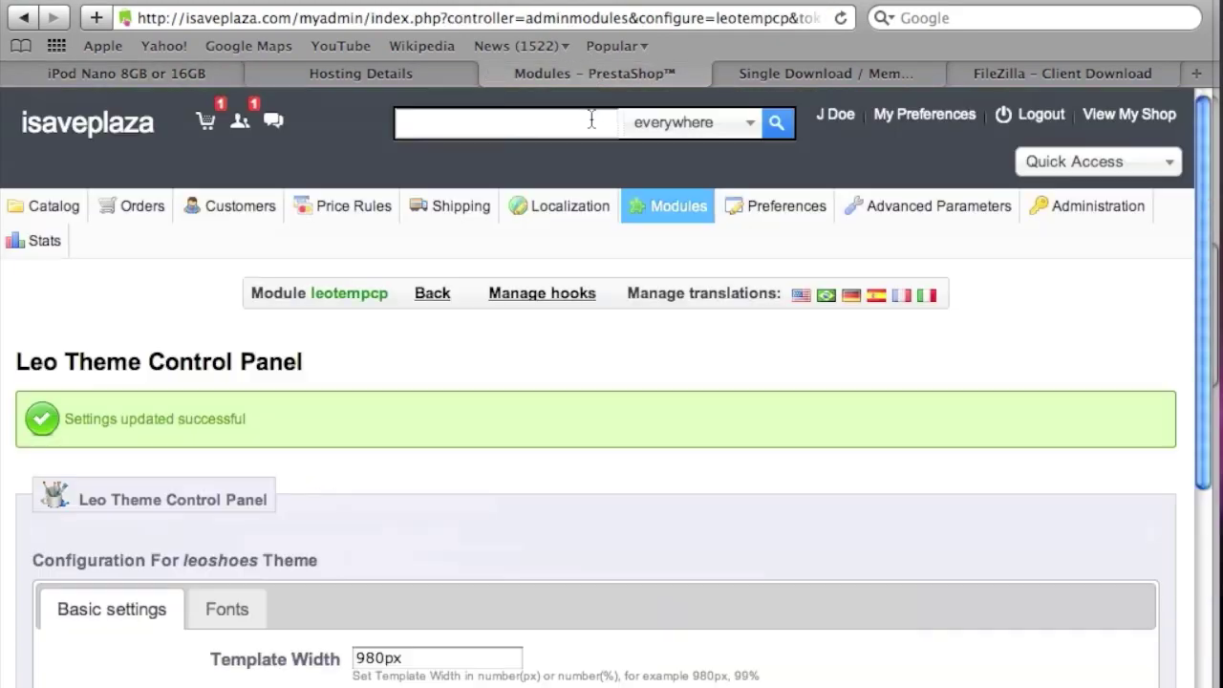
# Enable Friendly URL in the SEO & URLs preferences and save the change
pyautogui.moveTo(778, 206)
pyautogui.click(774, 391)
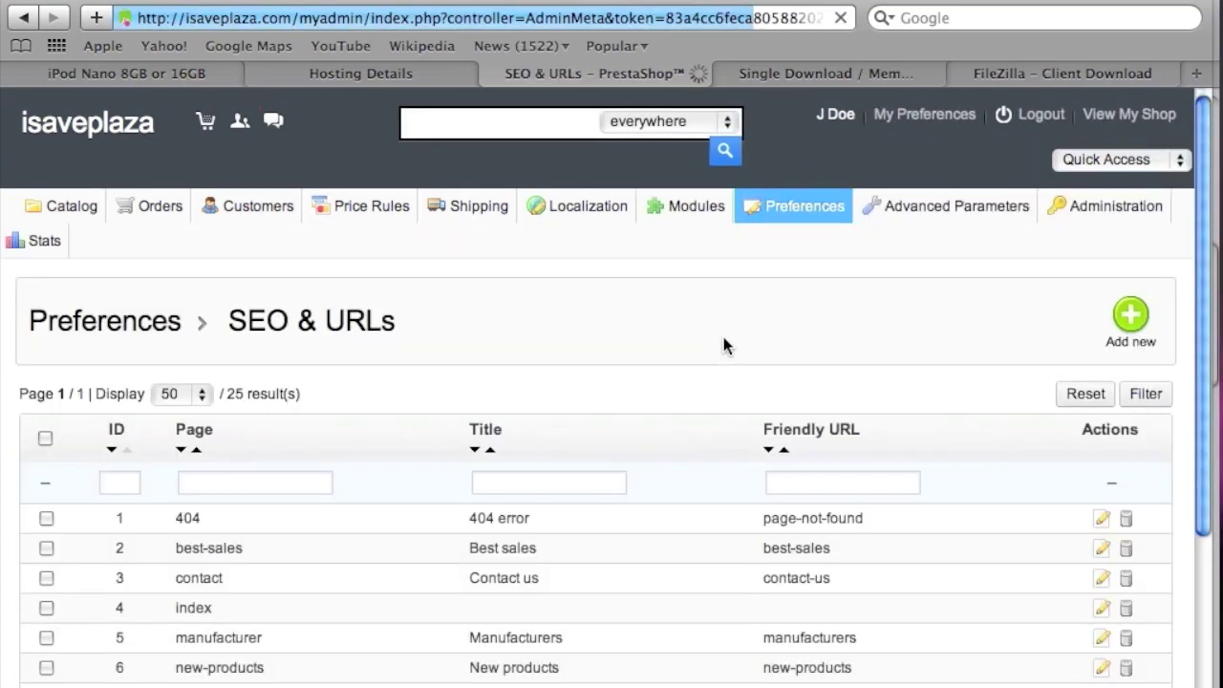
pyautogui.scroll(-10, 819, 390)
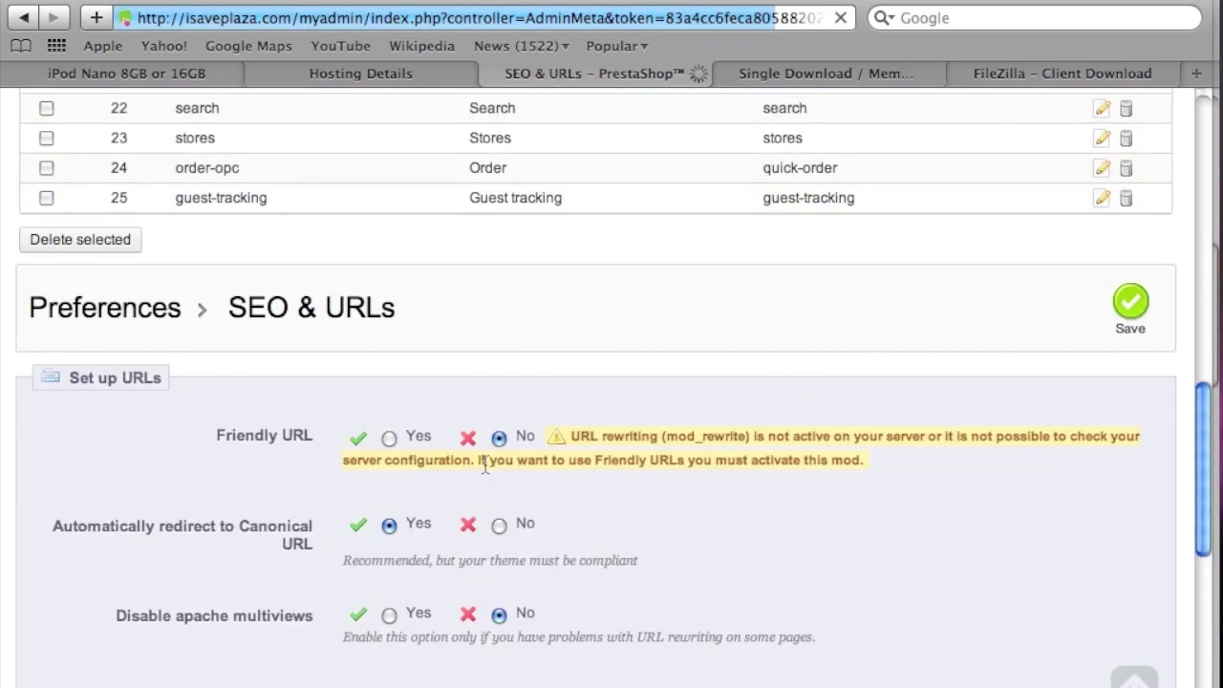
pyautogui.click(389, 437)
pyautogui.click(1130, 303)
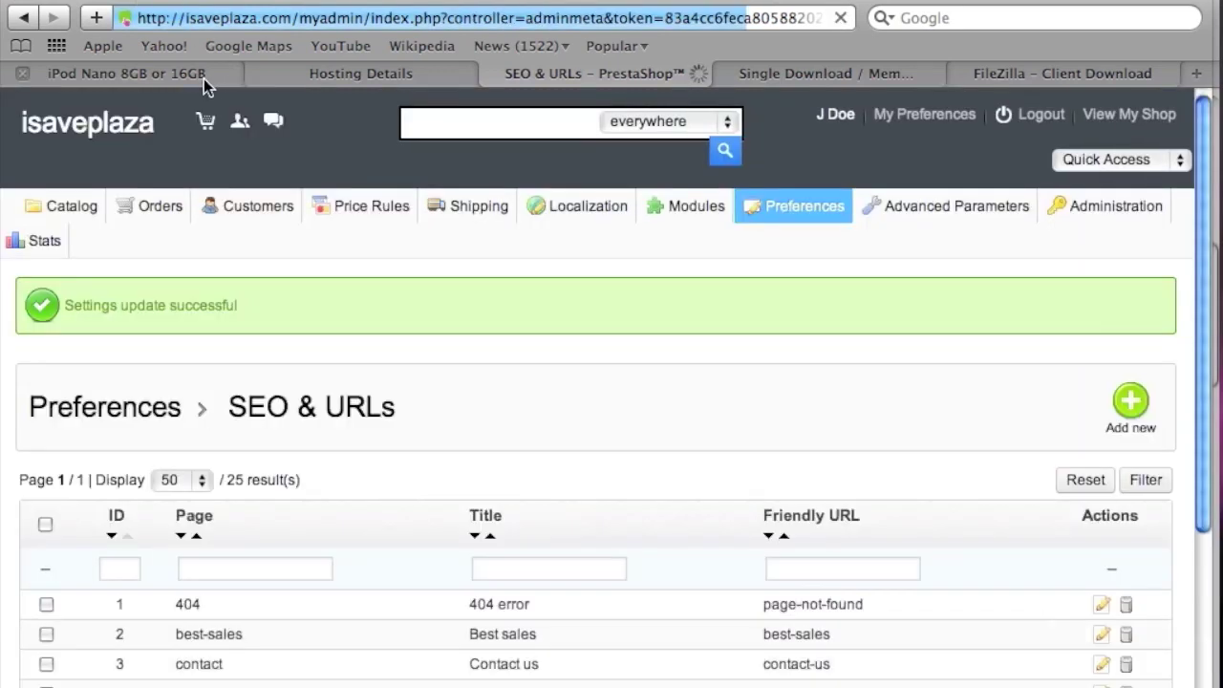
# Reload the iPod Nano product page to check the Friendly URL change, and return to the Leo Theme Control Panel's configuration
pyautogui.click(203, 77)
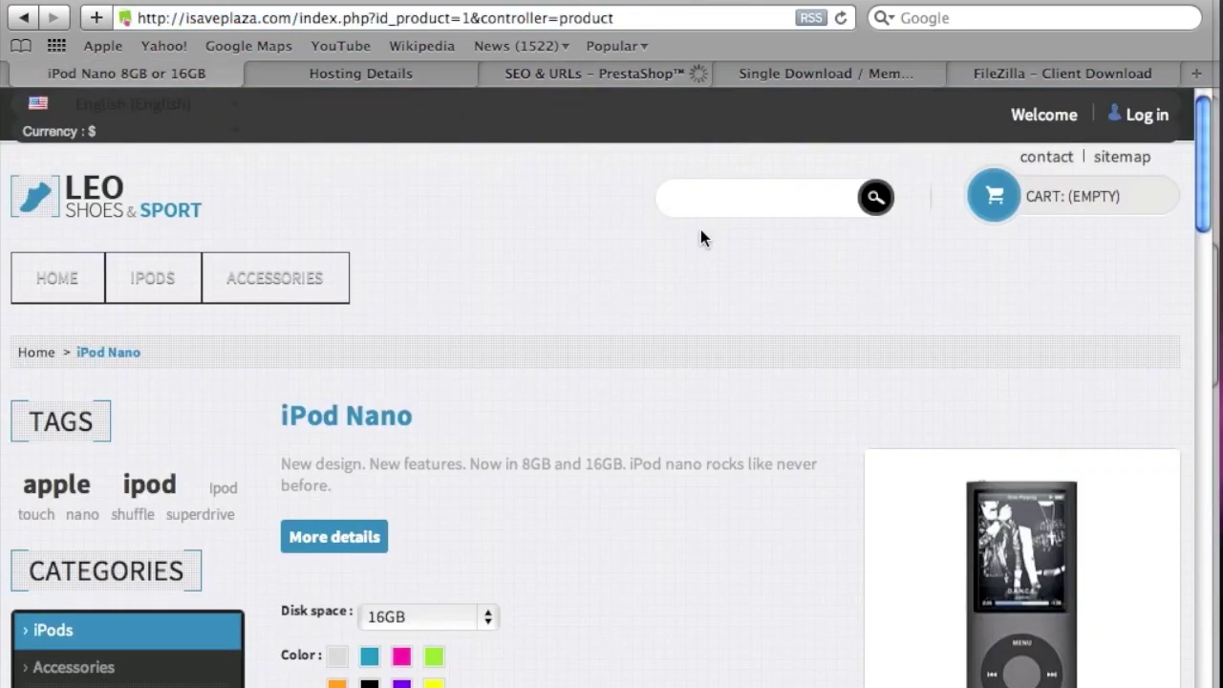
pyautogui.click(840, 17)
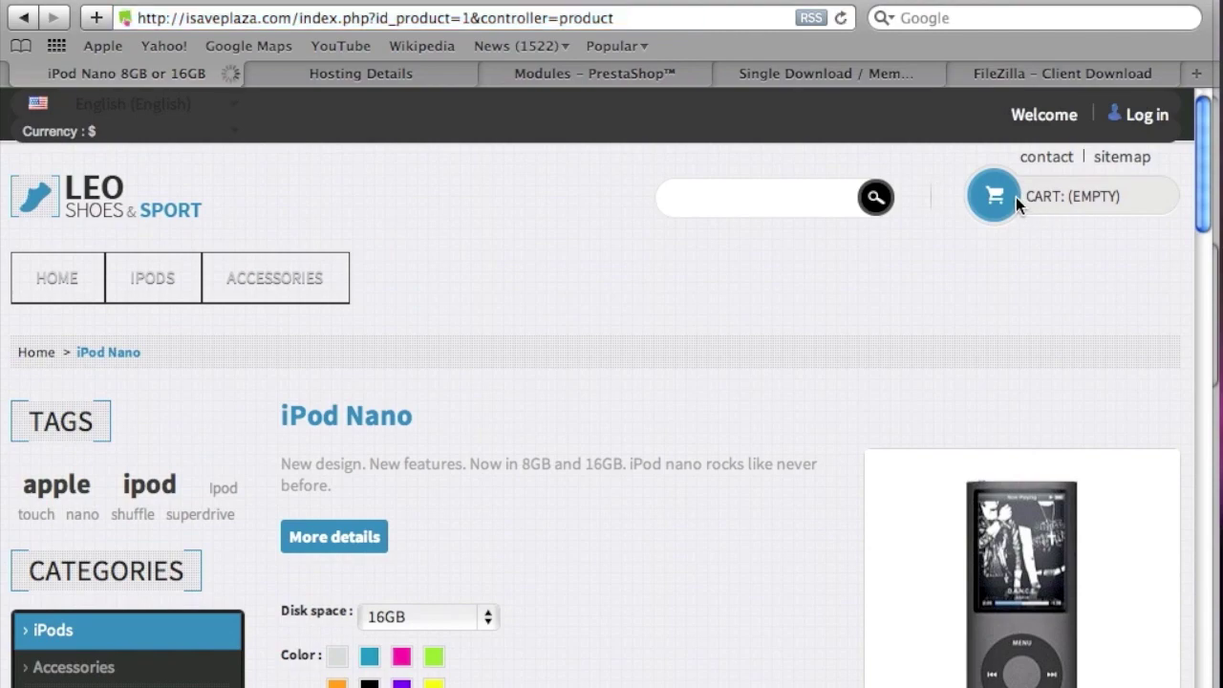
pyautogui.click(399, 63)
pyautogui.click(577, 75)
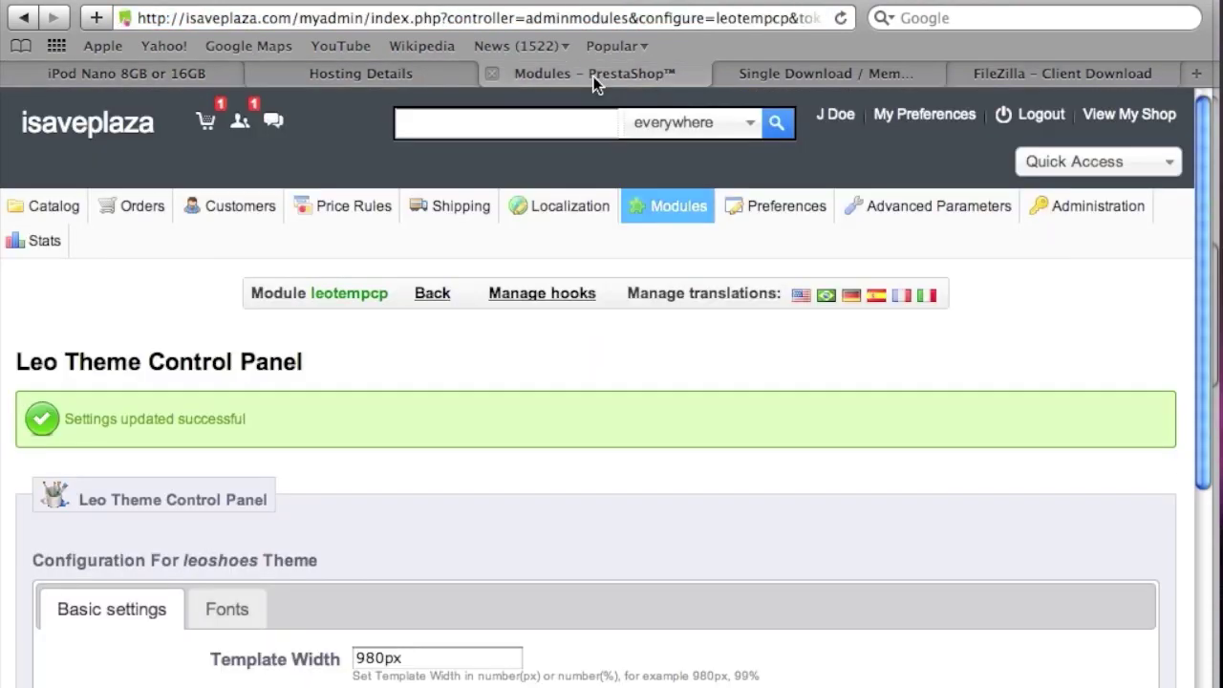
pyautogui.moveTo(546, 244)
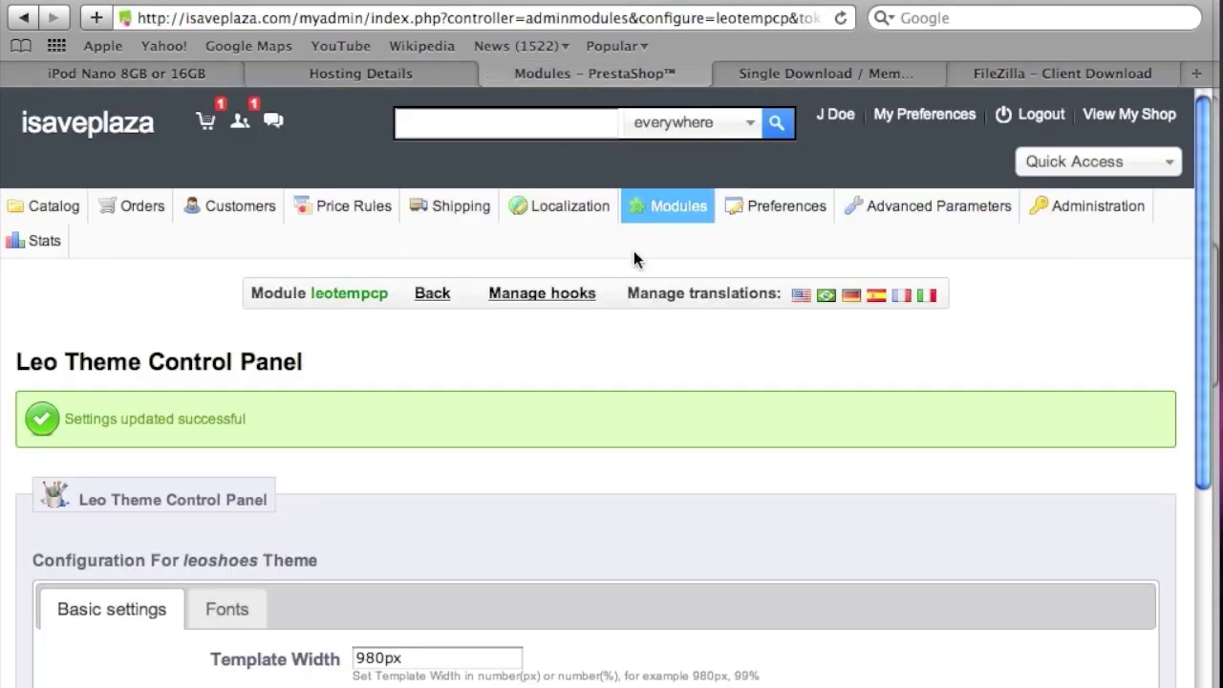